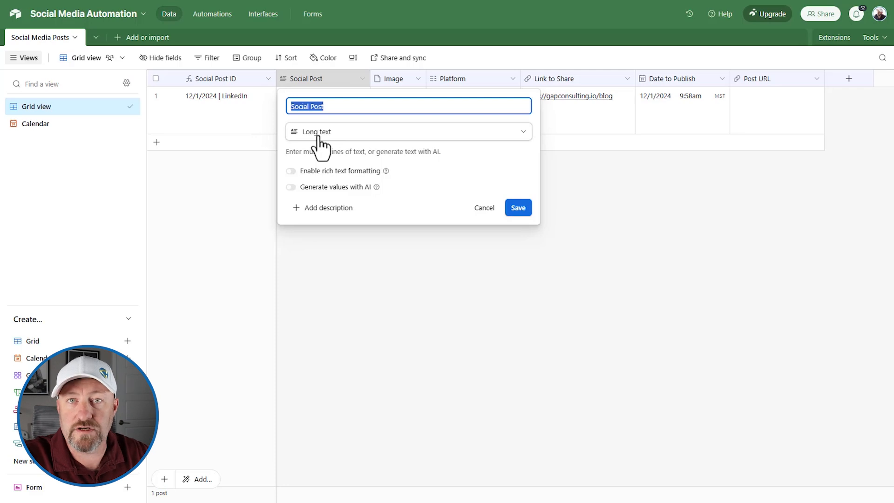
Review the Social Post and Image field configurations and the image attached to the LinkedIn post record.
left_click(365, 267)
left_click(307, 109)
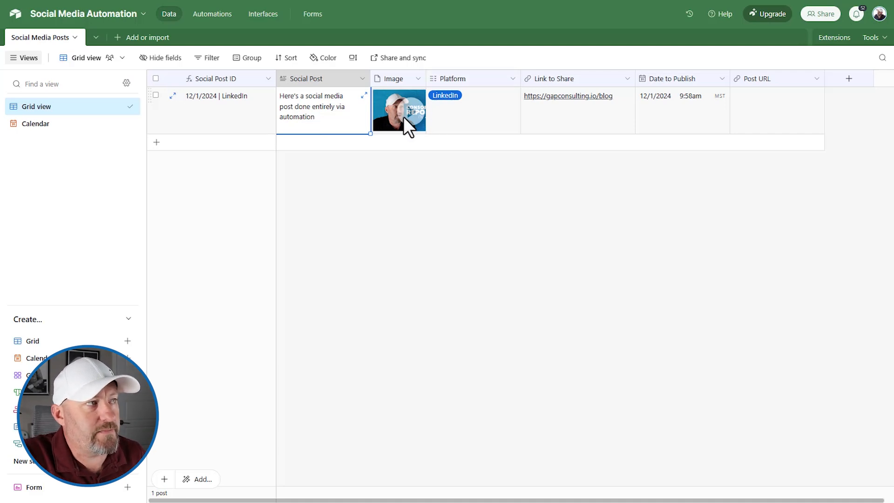
double_click(392, 76)
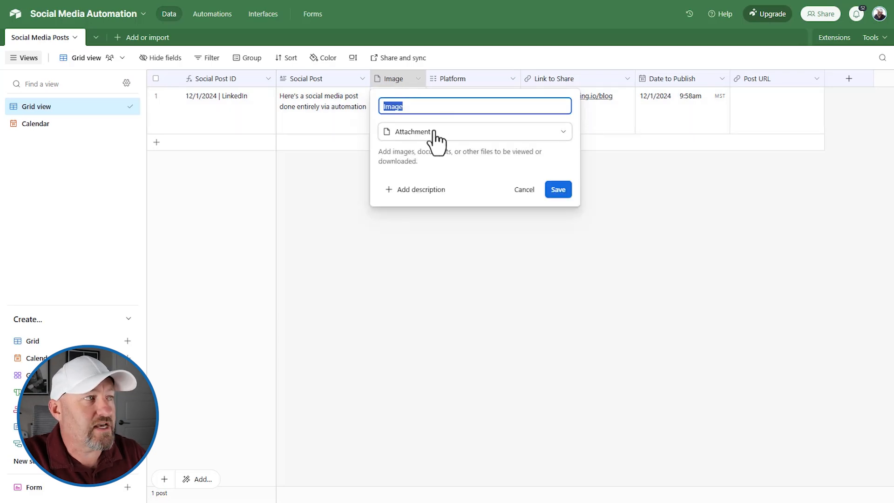
left_click(440, 60)
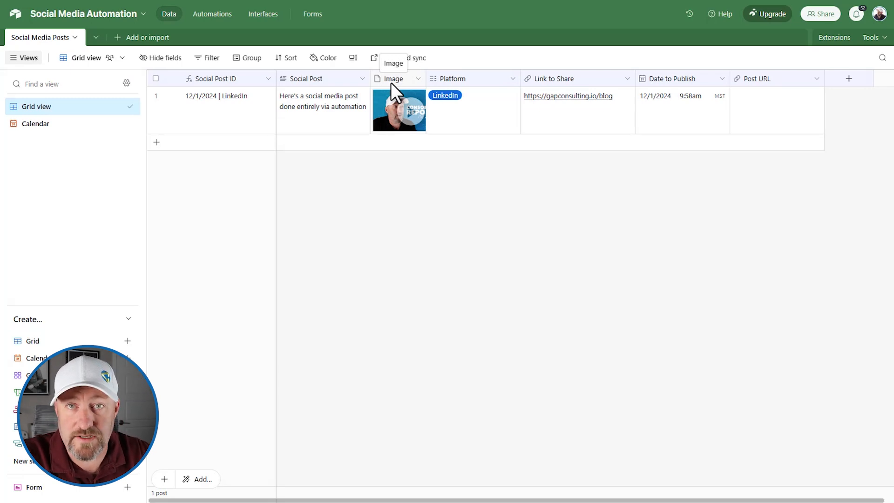
left_click(407, 111)
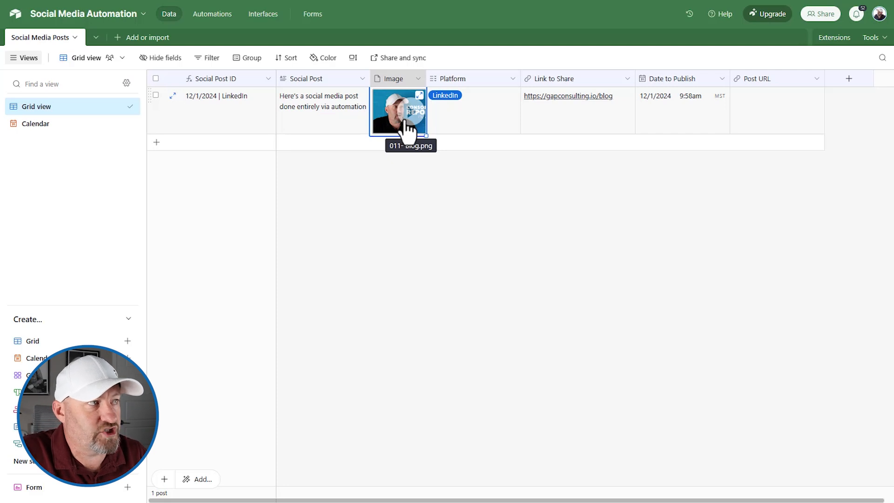
left_click(423, 104)
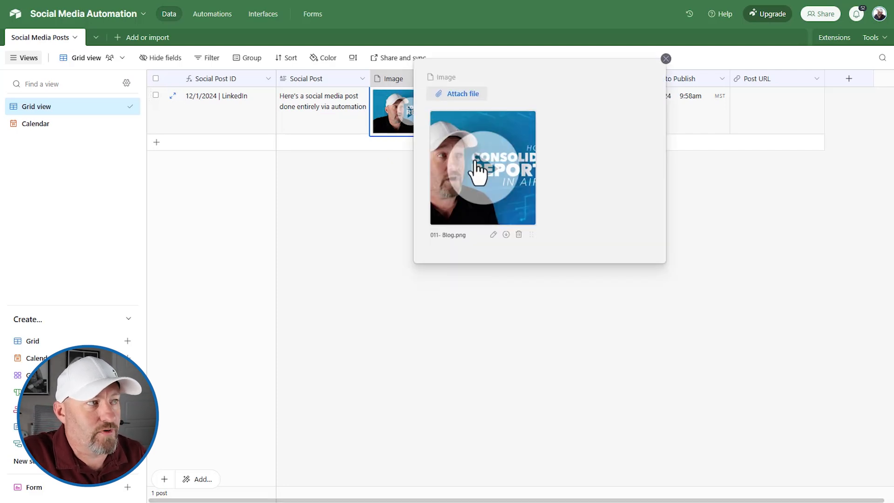
left_click(666, 58)
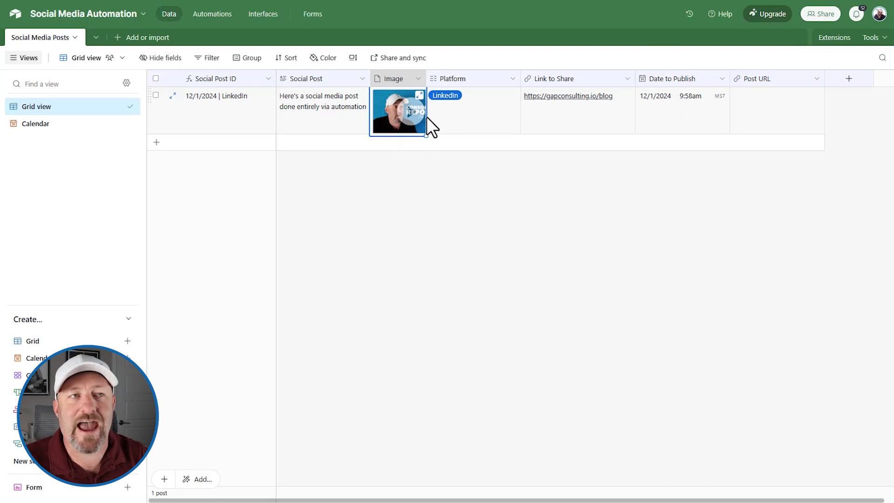
Change the Platform field's type to Single select, keeping its options, and accept the impact on dependent fields and views.
double_click(479, 80)
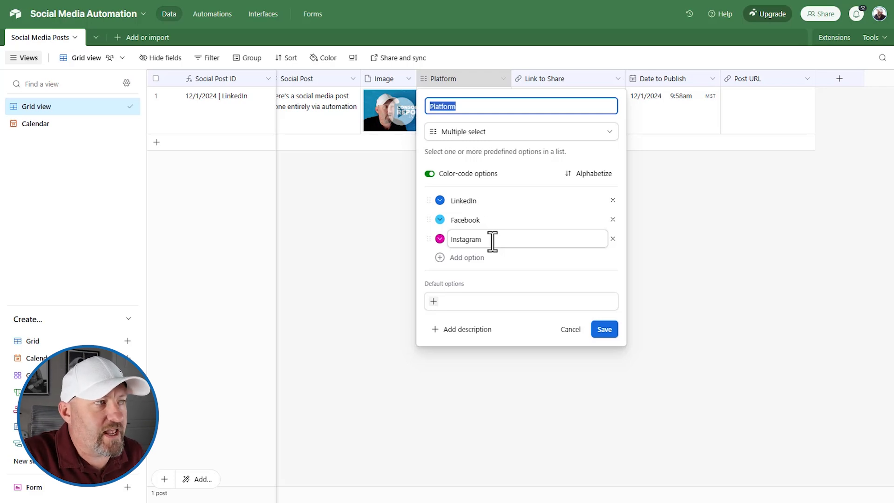
left_click(471, 136)
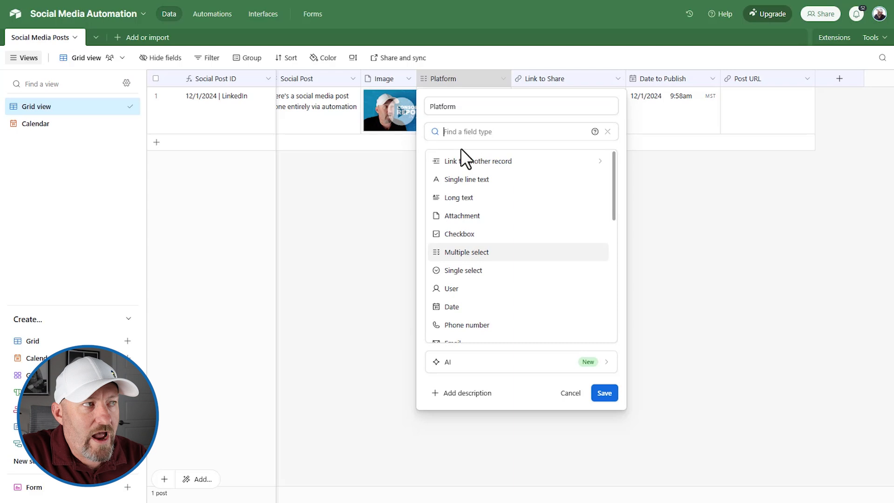
left_click(463, 270)
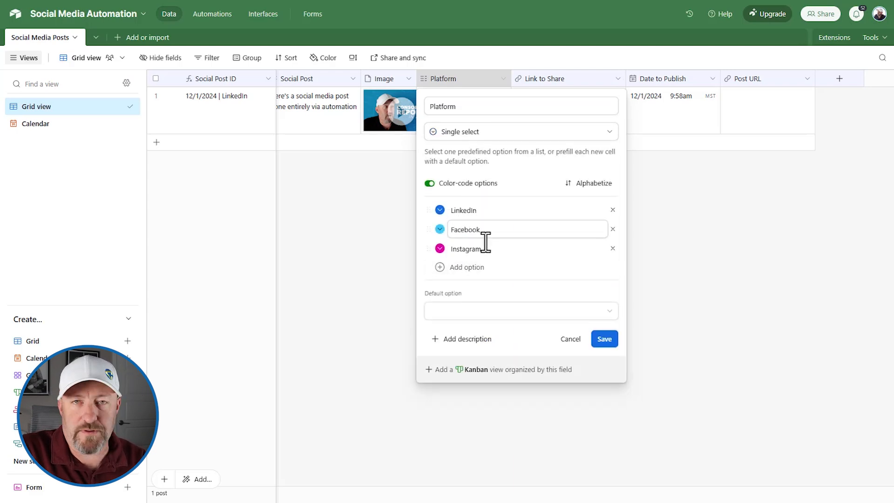
left_click(606, 340)
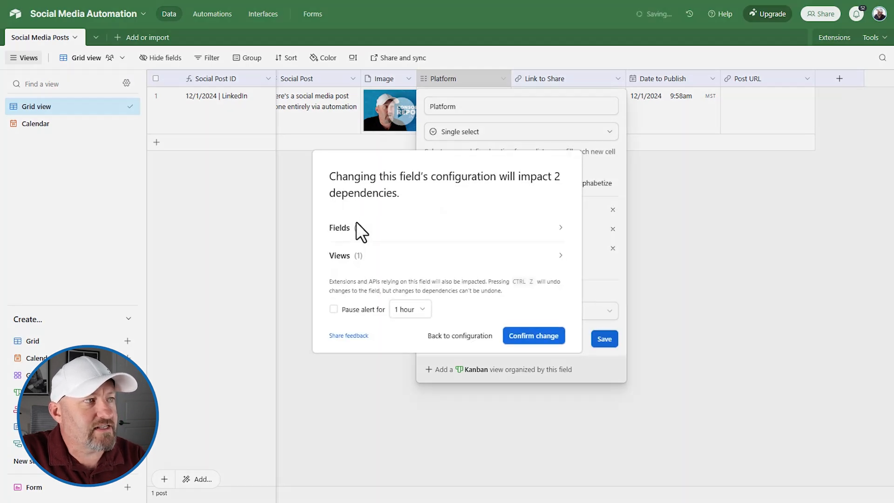
left_click(513, 335)
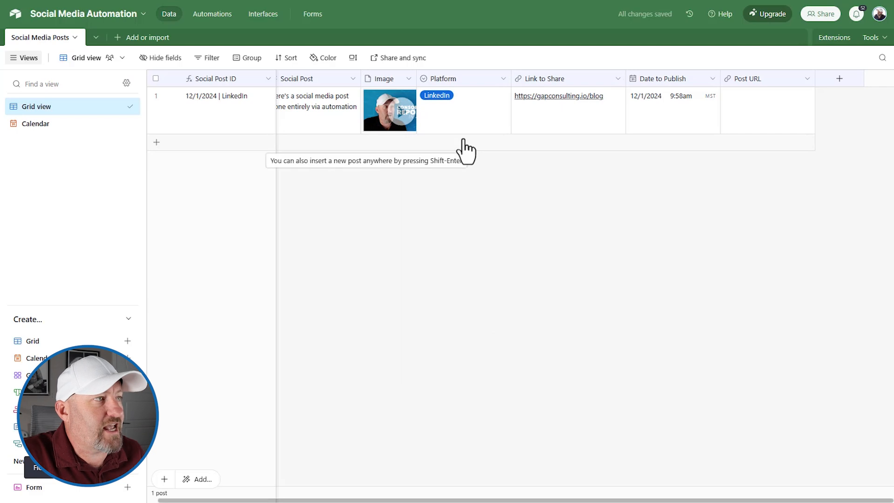
Review the record's Platform and Link to Share cells and the Date to Publish field's date and time settings.
left_click(451, 122)
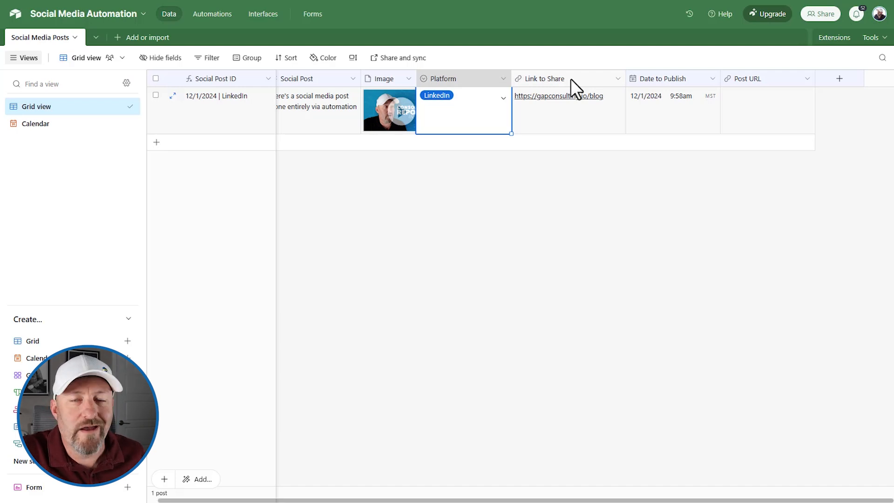
left_click(564, 112)
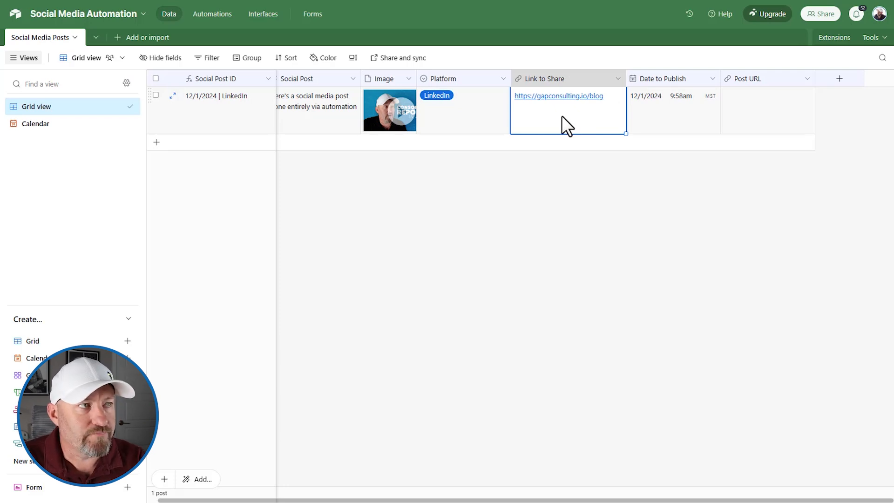
left_click(649, 121)
double_click(662, 77)
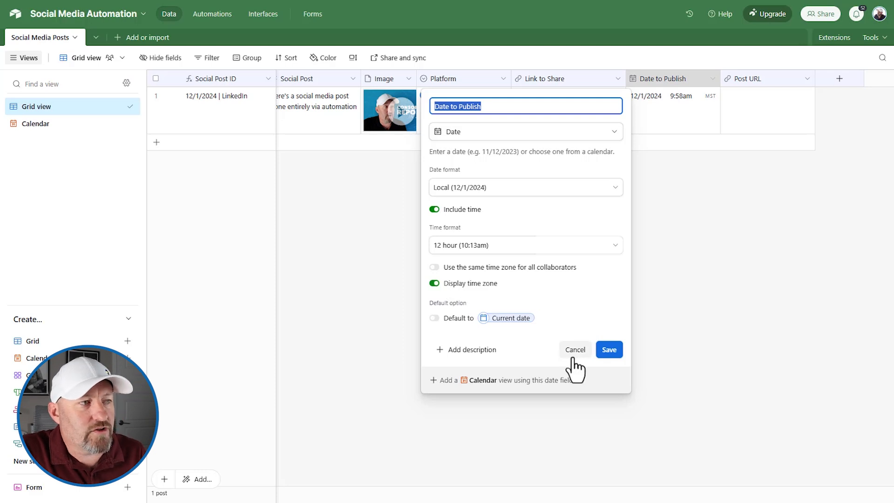
left_click(608, 350)
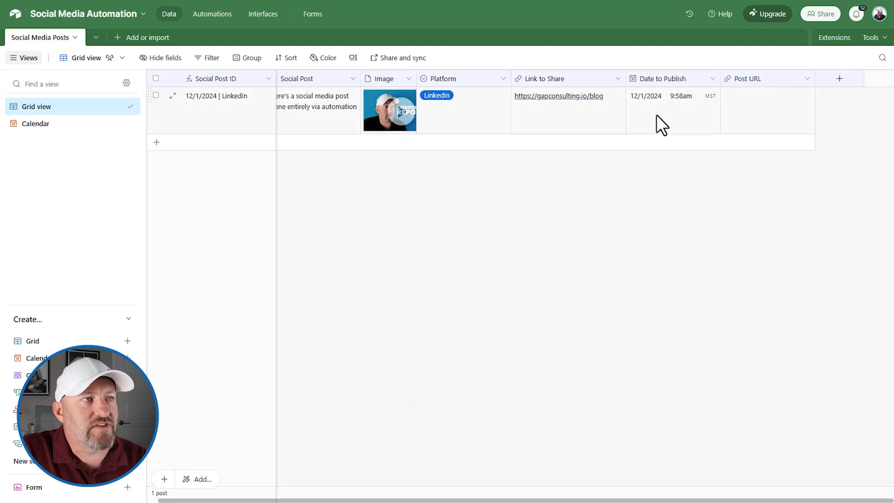
Set the publishing time of the 12/1/2024 LinkedIn post to 10:15am in Date to Publish.
double_click(644, 111)
left_click(694, 224)
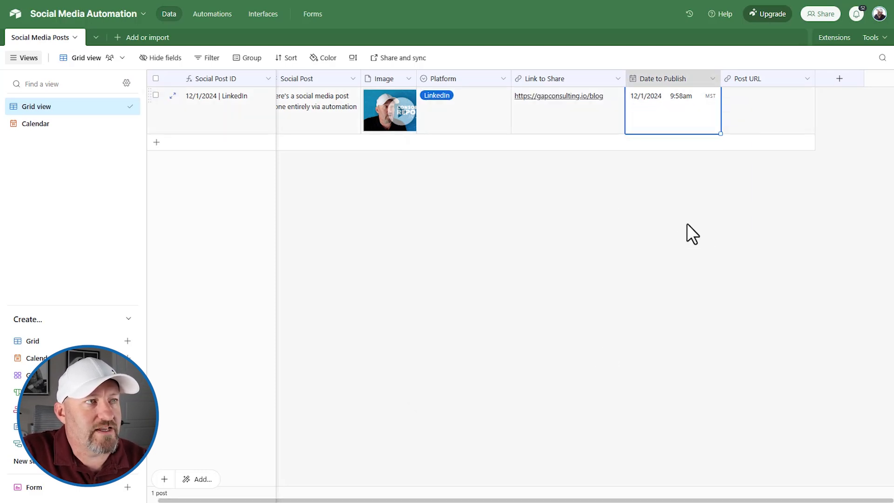
left_click(678, 100)
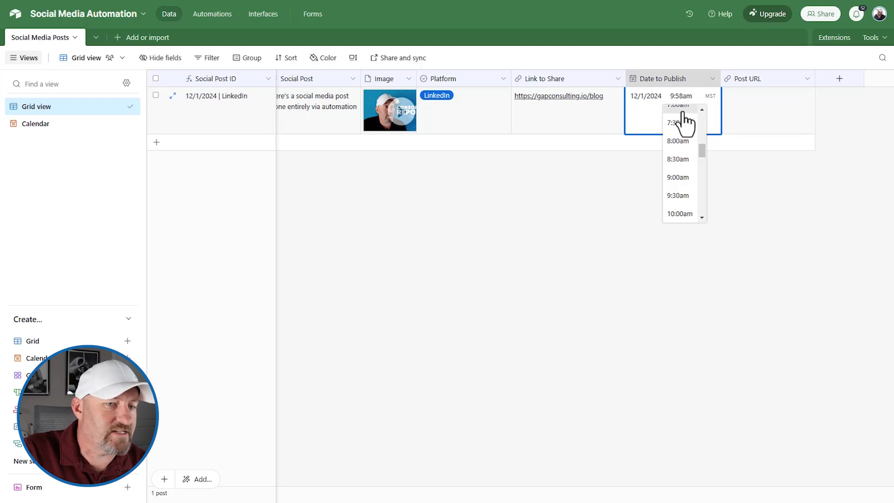
scroll(682, 172, "down", 3)
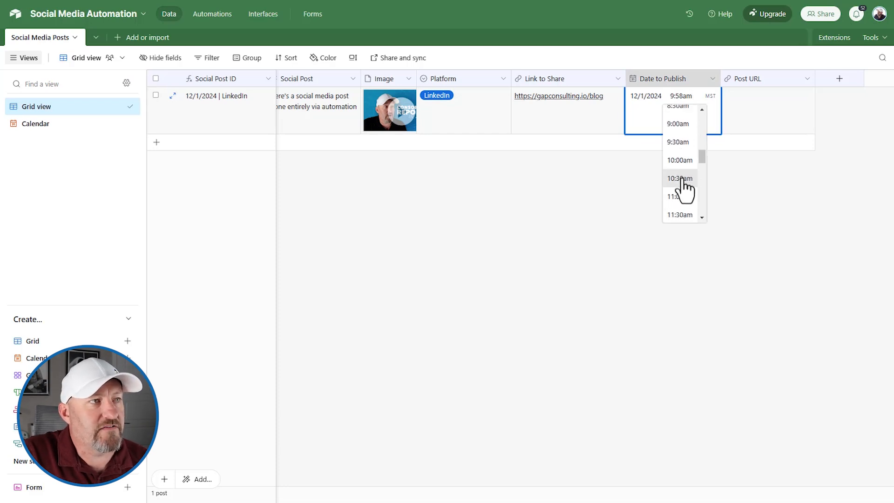
triple_click(676, 97)
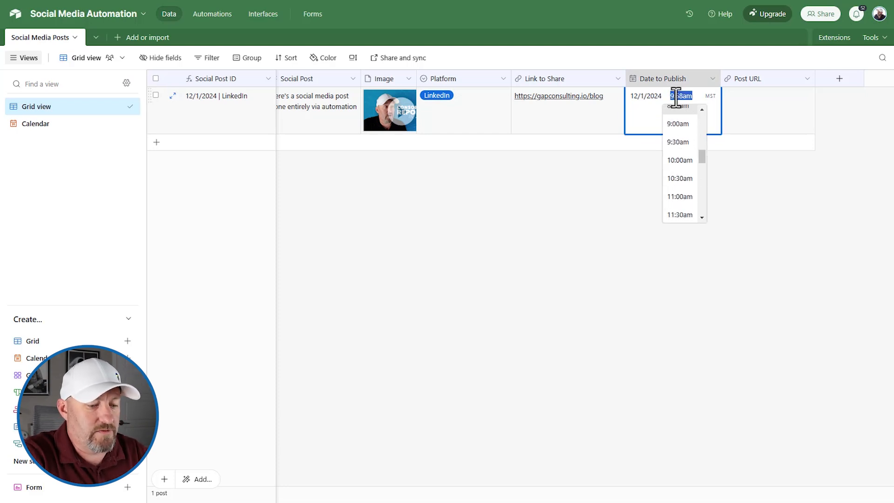
type("10:15")
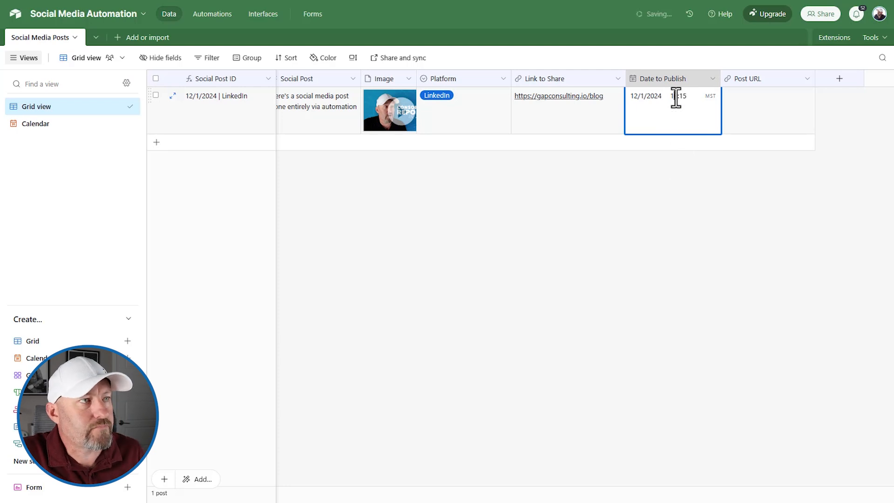
left_click(761, 177)
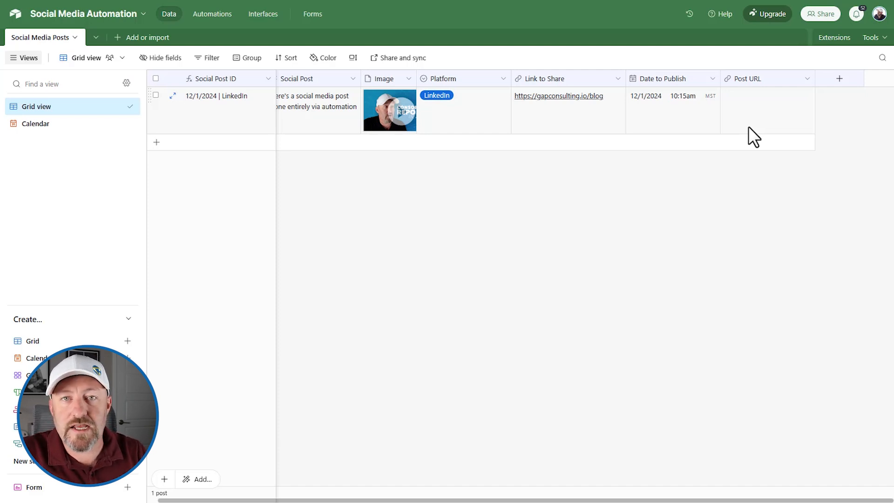
Check the Platform field's options, narrow the Platform column, and look at the record's Post URL cell.
double_click(463, 80)
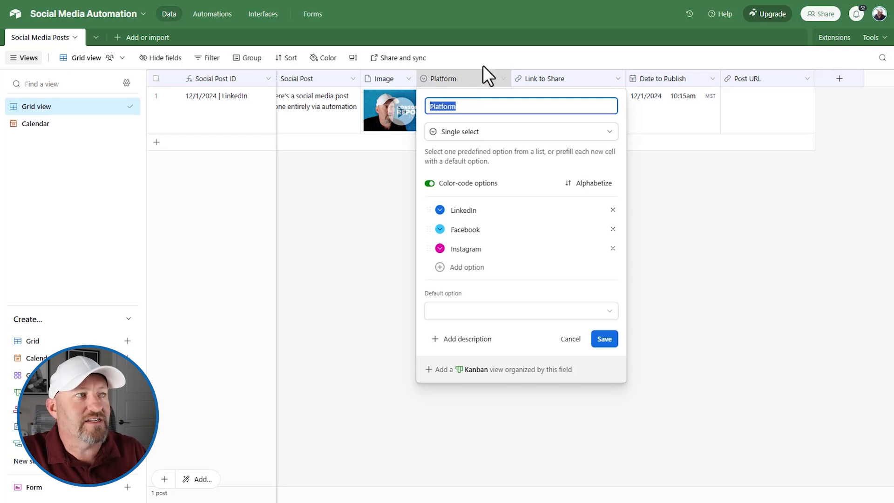
key("Escape")
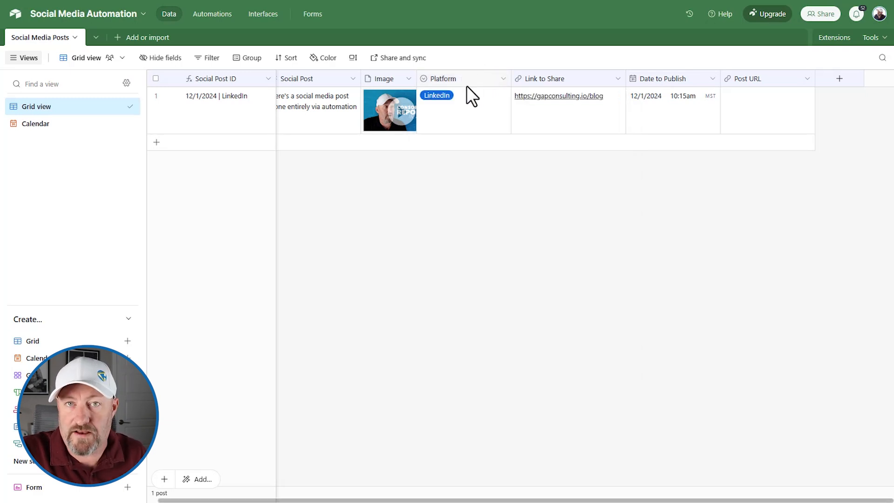
left_click_drag(510, 78, 482, 79)
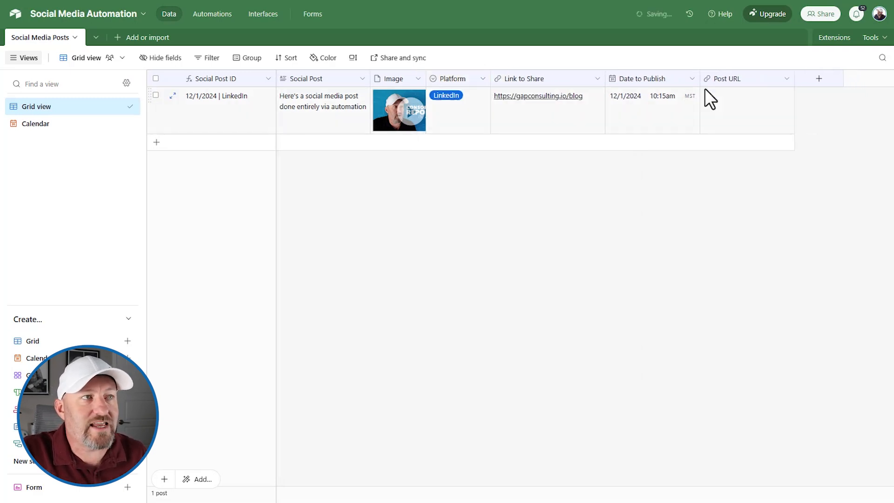
left_click(721, 100)
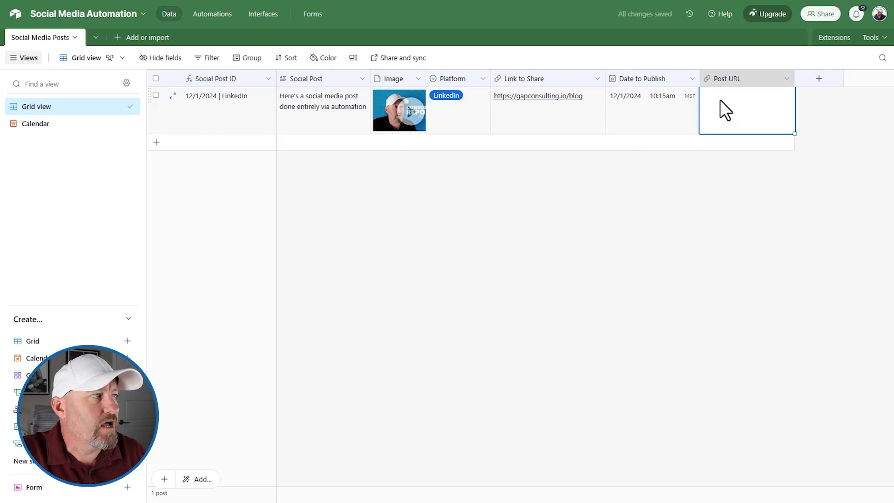
left_click(666, 241)
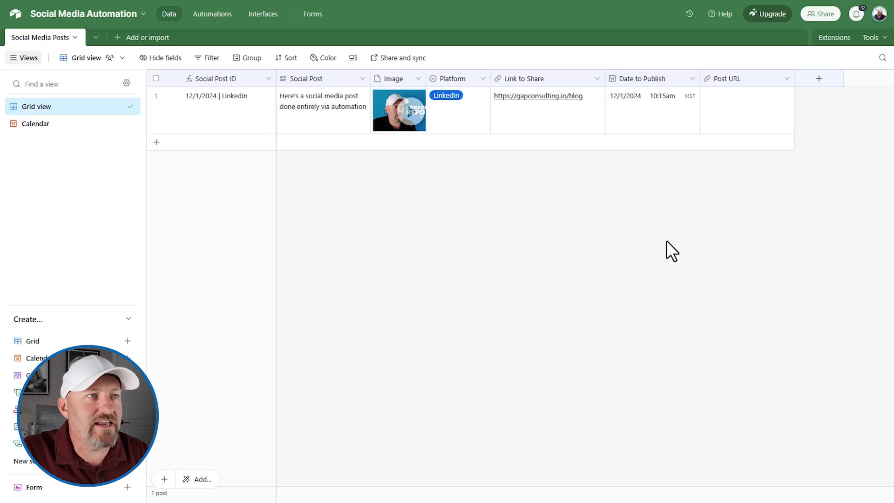
Add a new field named Trigger Formula with the Formula field type.
left_click(819, 80)
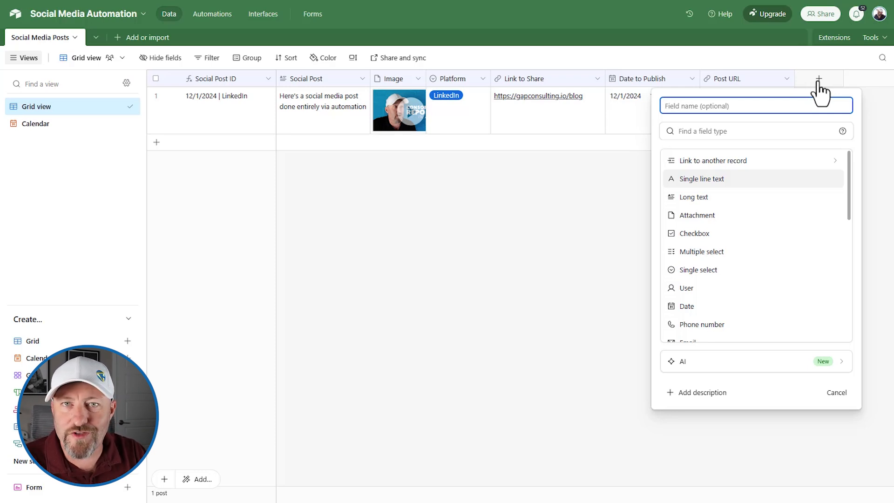
type("T")
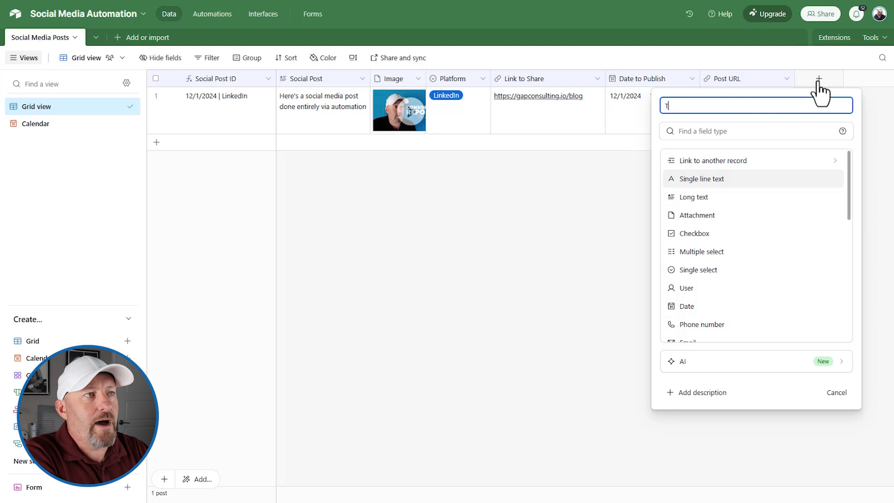
type("rigger Formula")
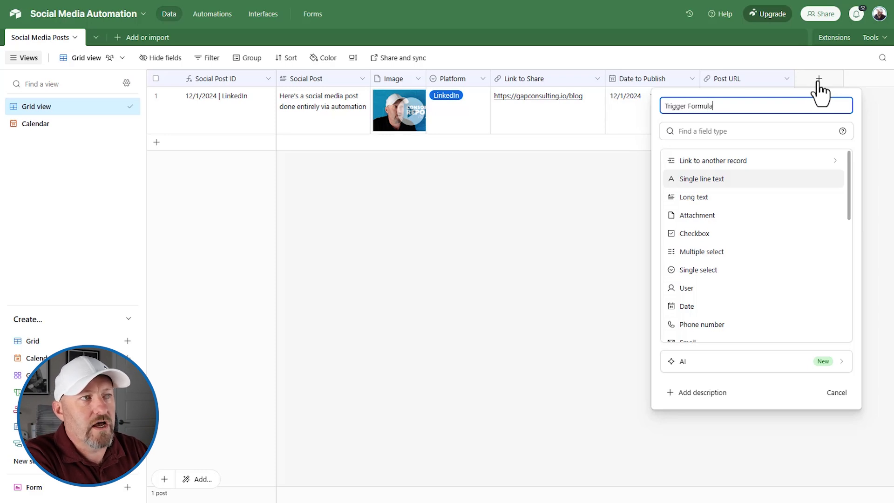
key("Tab")
type("for")
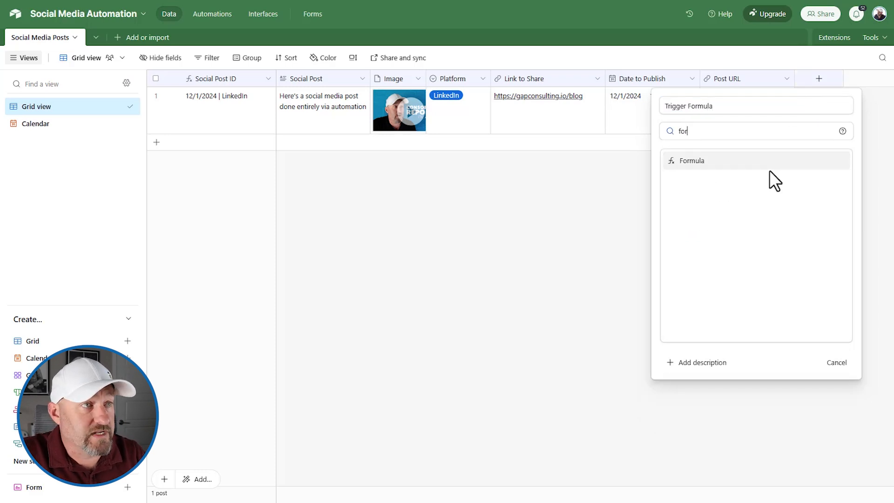
left_click(758, 164)
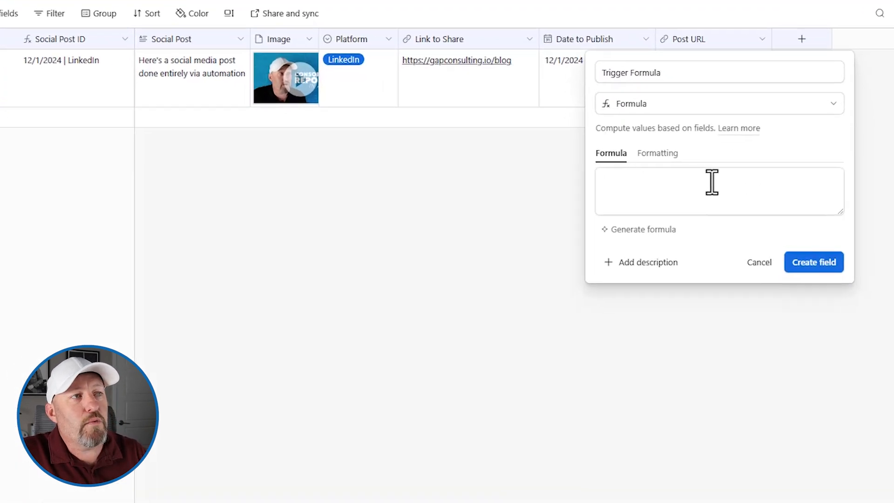
Start the Trigger Formula field's formula with the DATETIME_DIFF function.
left_click(712, 182)
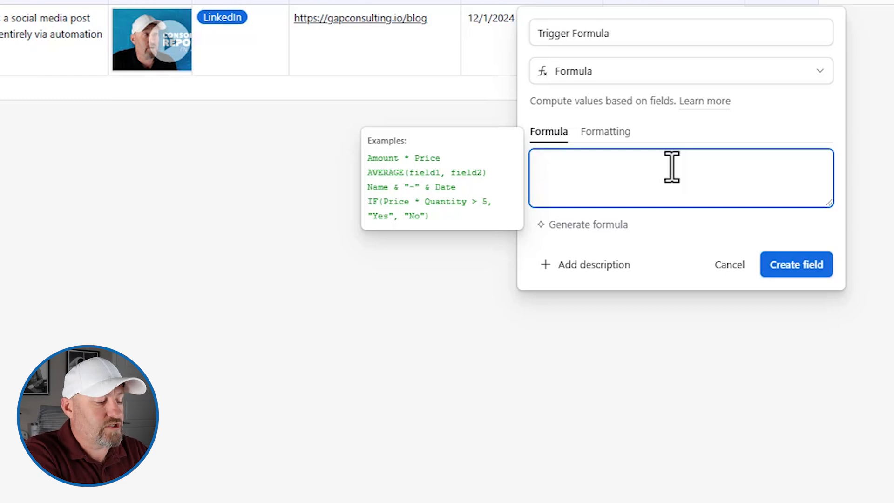
type("Date")
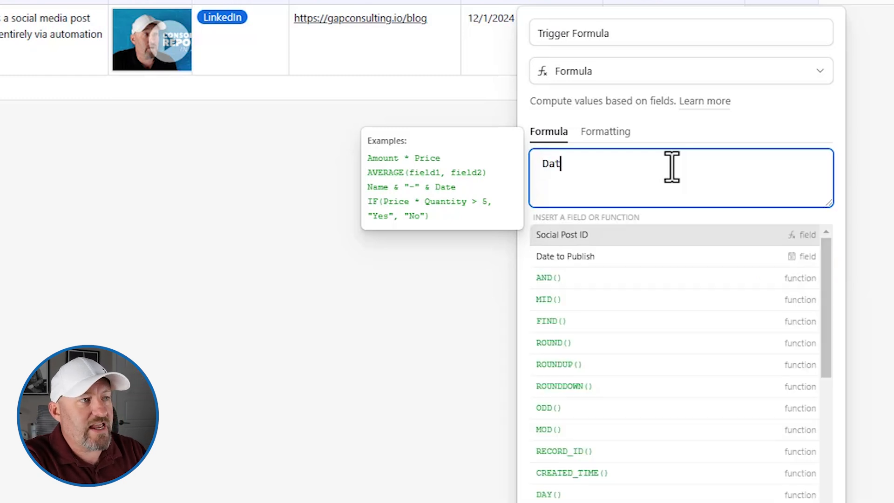
key("Down")
key("Down")
key("Down")
key("Down")
key("Down")
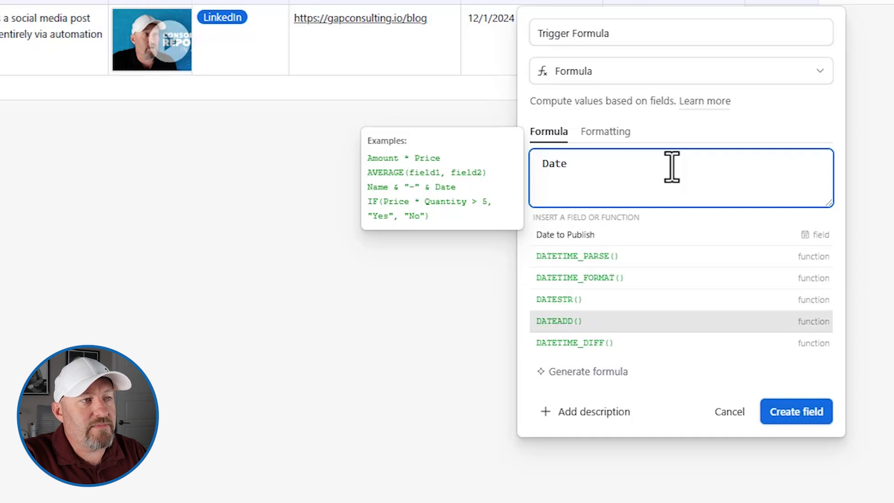
key("Return")
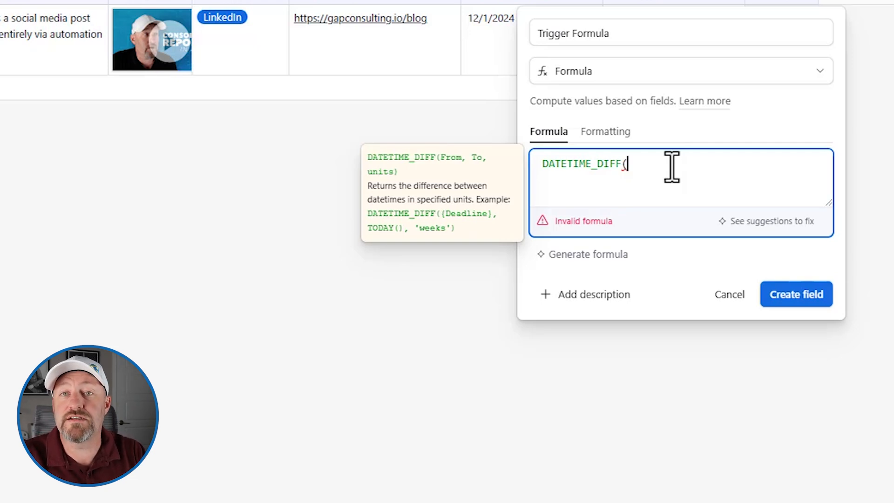
Complete the formula as DATETIME_DIFF({Date to Publish},now(),'minutes') and create the field.
type("date")
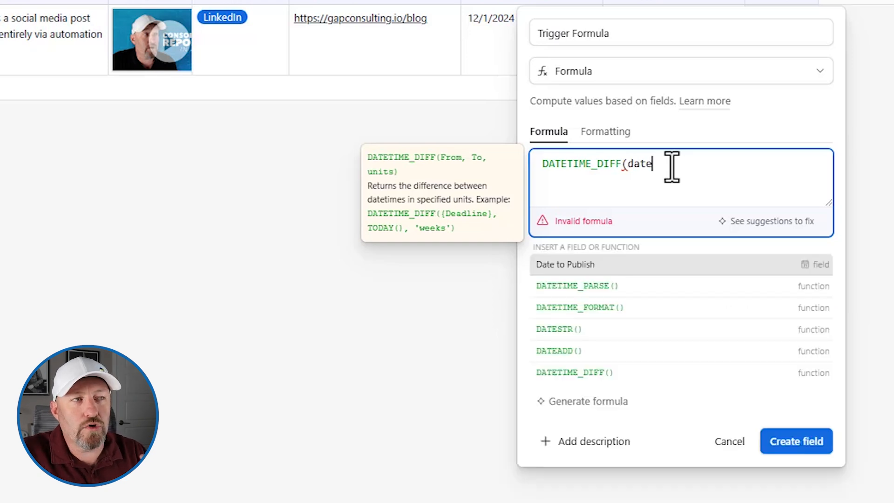
left_click(645, 264)
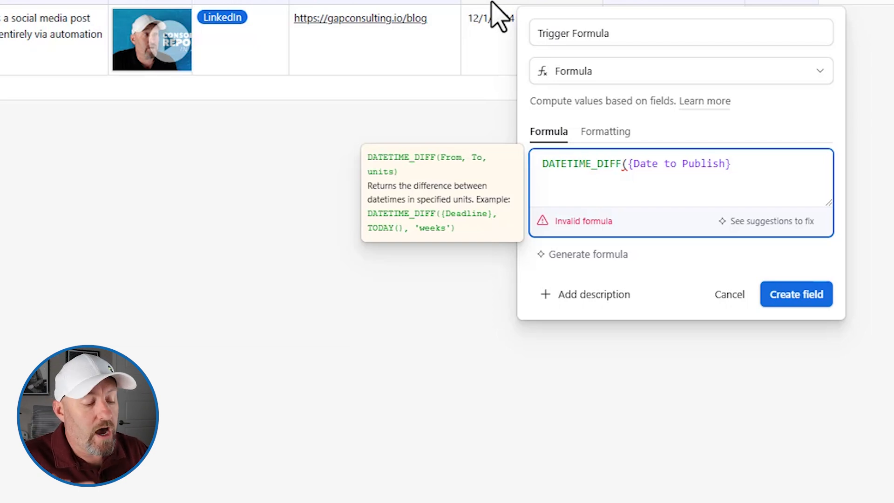
type(",now()")
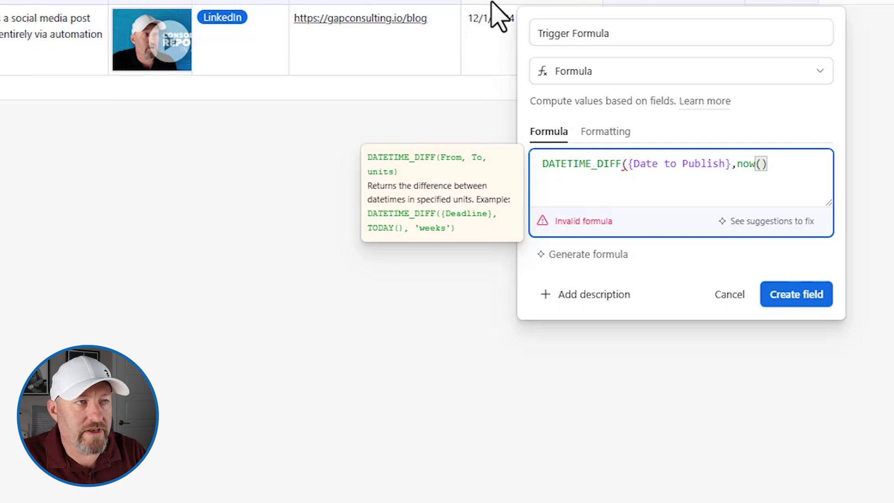
type(",")
type("'minutes")
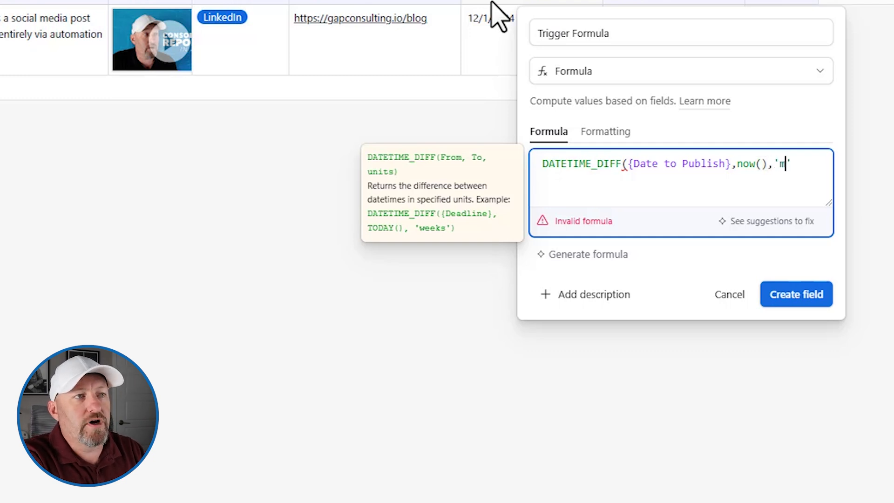
type("'")
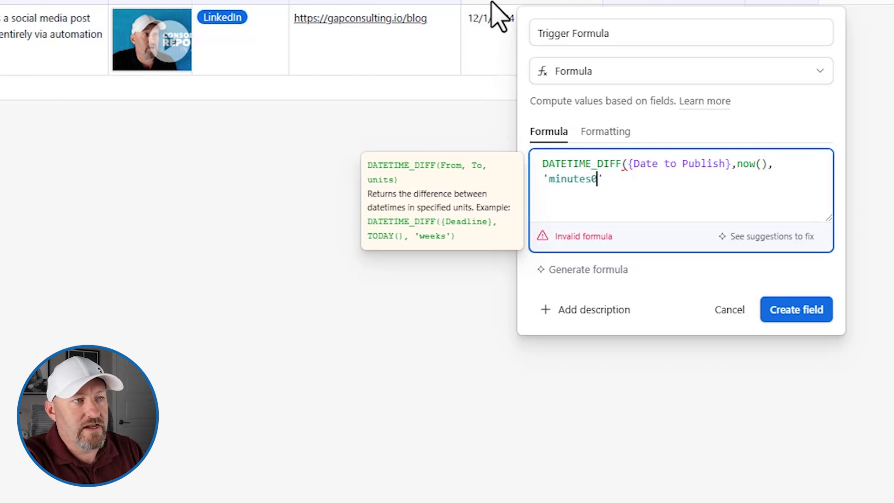
type(")")
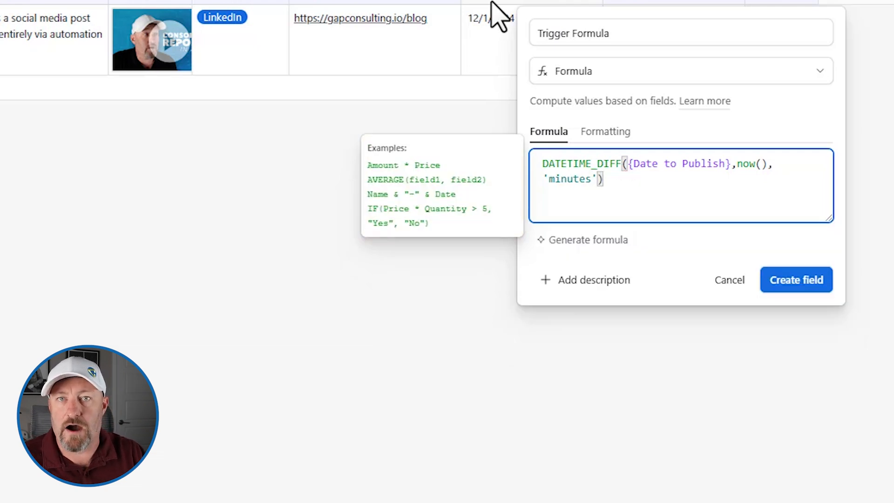
left_click(794, 309)
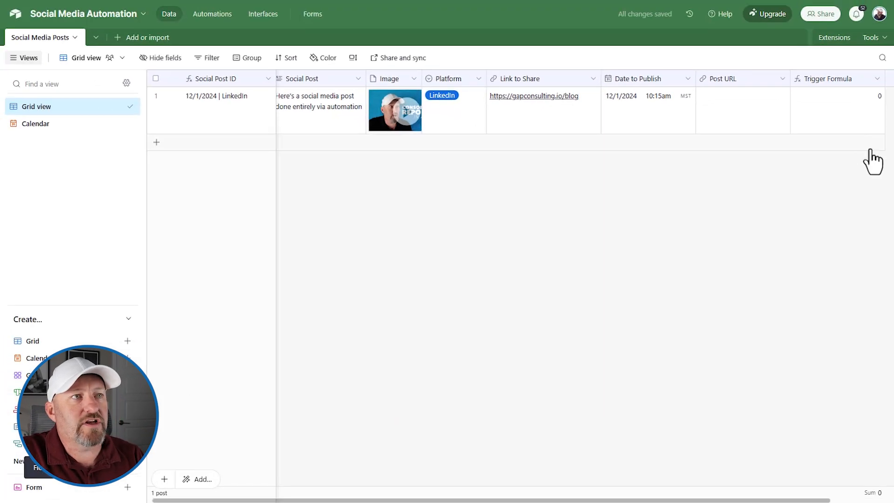
Set the LinkedIn post's publishing time to 10:30am in Date to Publish and check its Trigger Formula value.
left_click(840, 112)
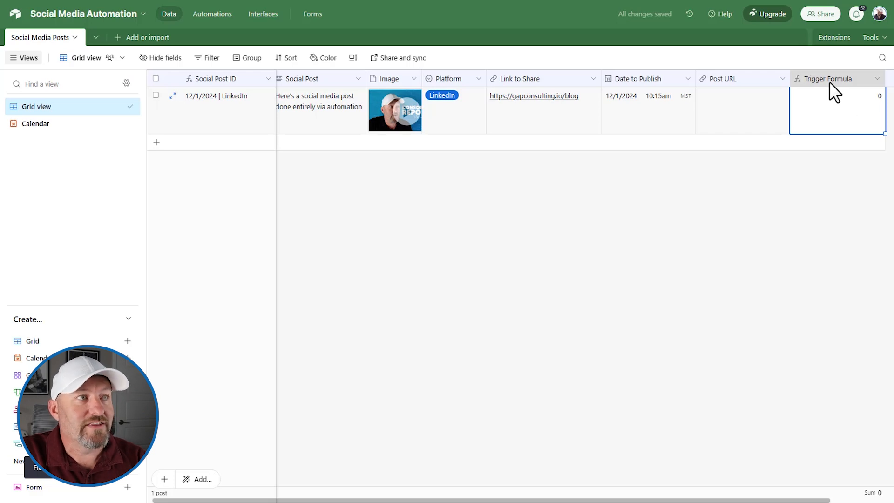
double_click(632, 118)
double_click(659, 96)
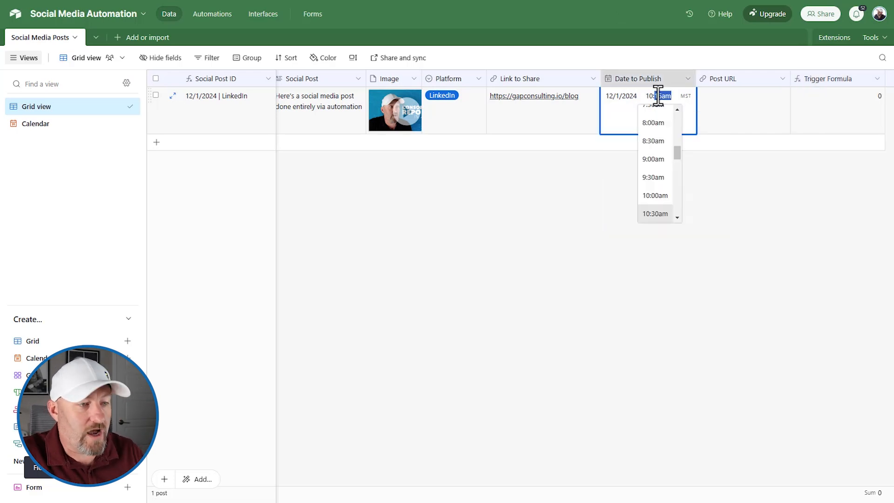
type("30a")
left_click(657, 117)
left_click(831, 110)
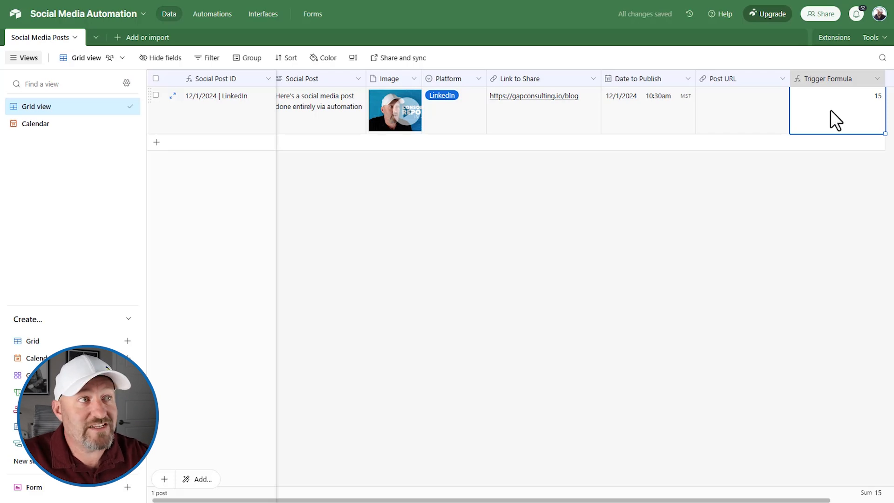
left_click(636, 117)
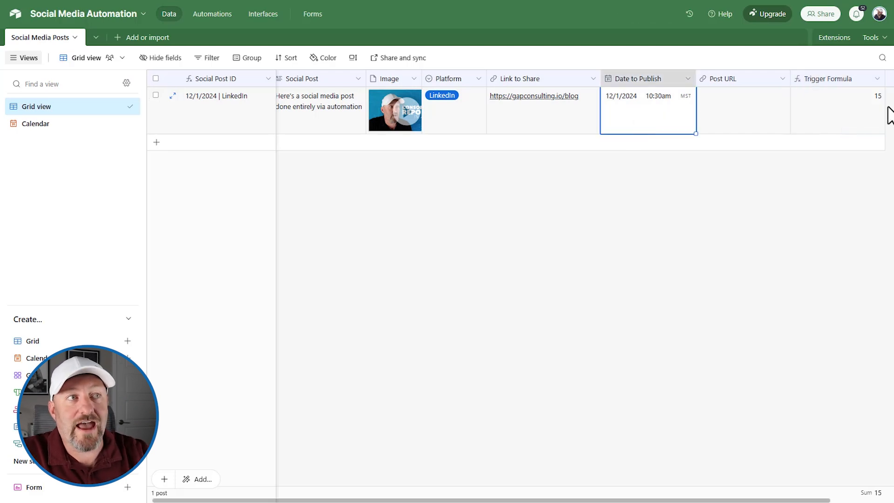
left_click(862, 112)
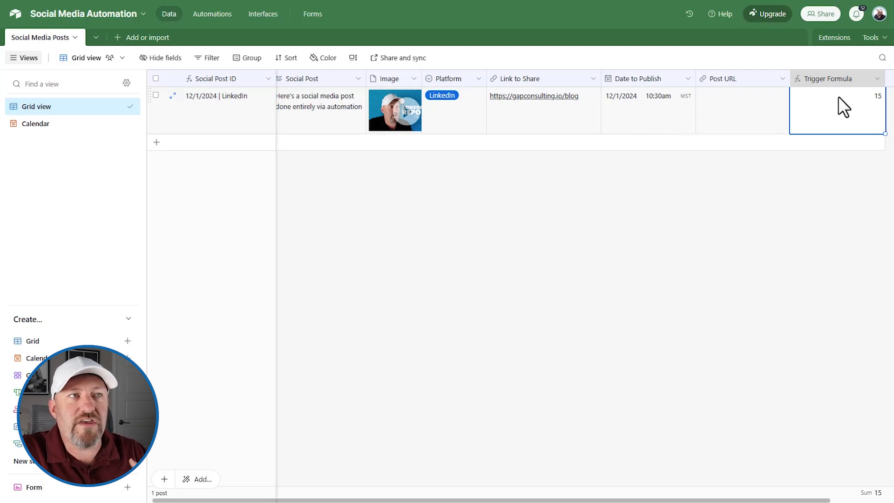
Review the Trigger Formula field's formula, then look at the record's Trigger Formula and Post URL cells.
double_click(833, 82)
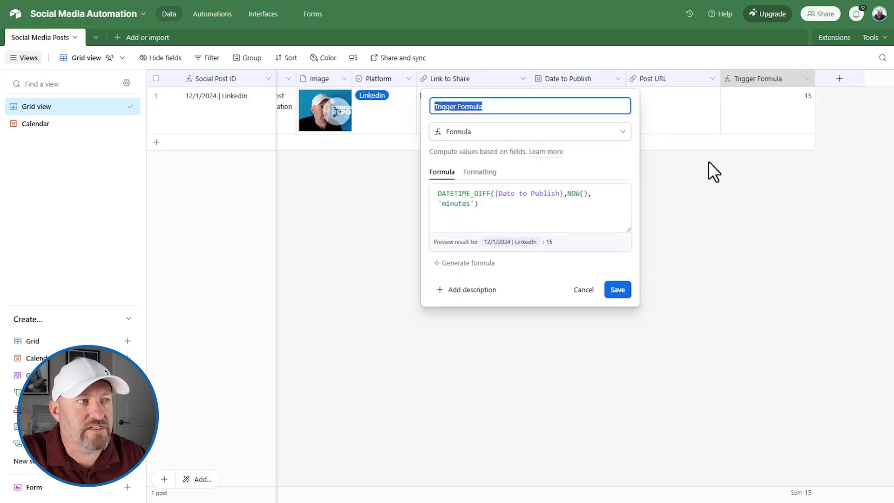
left_click(572, 203)
key("ctrl+a")
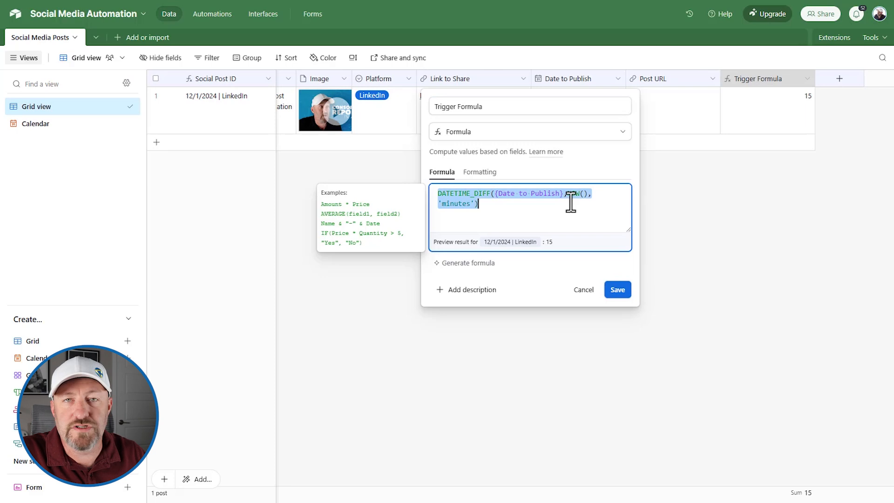
left_click(719, 183)
left_click(614, 290)
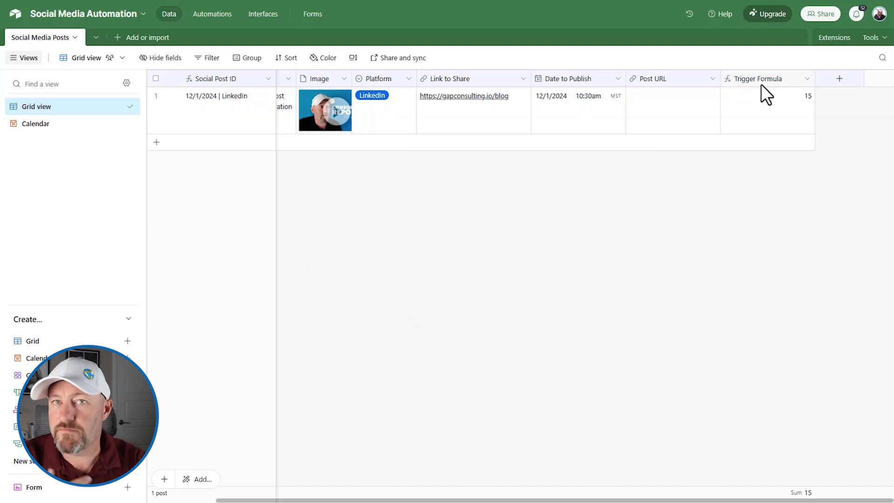
left_click(795, 99)
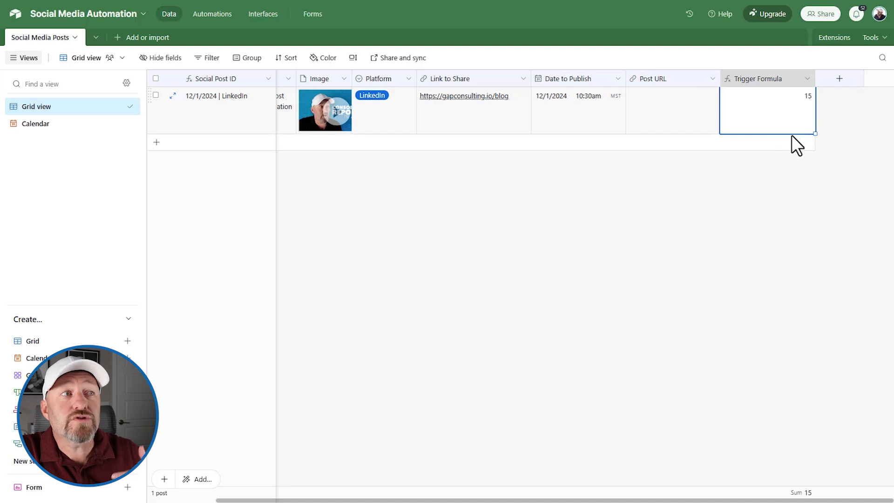
left_click(668, 119)
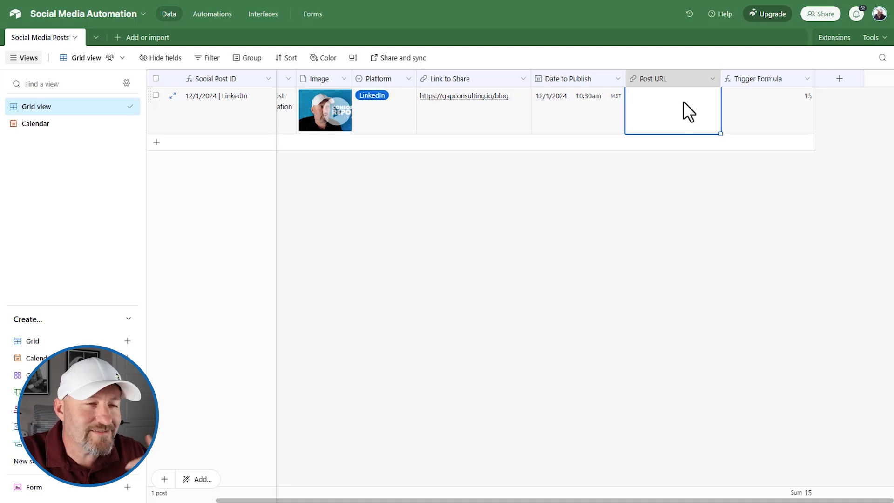
left_click(572, 208)
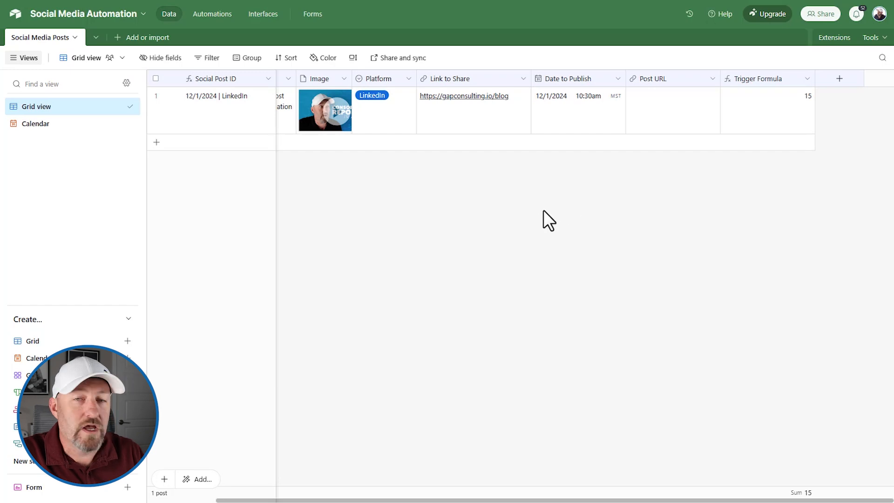
Create an automation triggered when a record matches conditions in the Social Media Posts table.
left_click(201, 18)
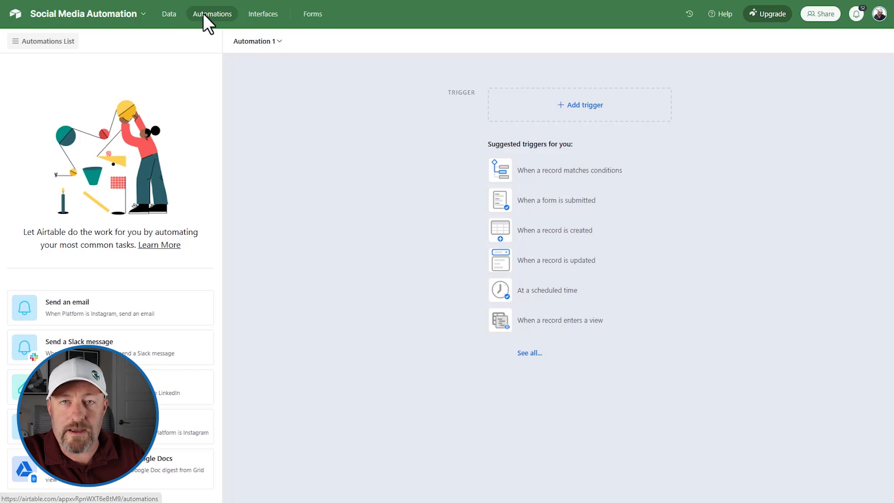
left_click(550, 174)
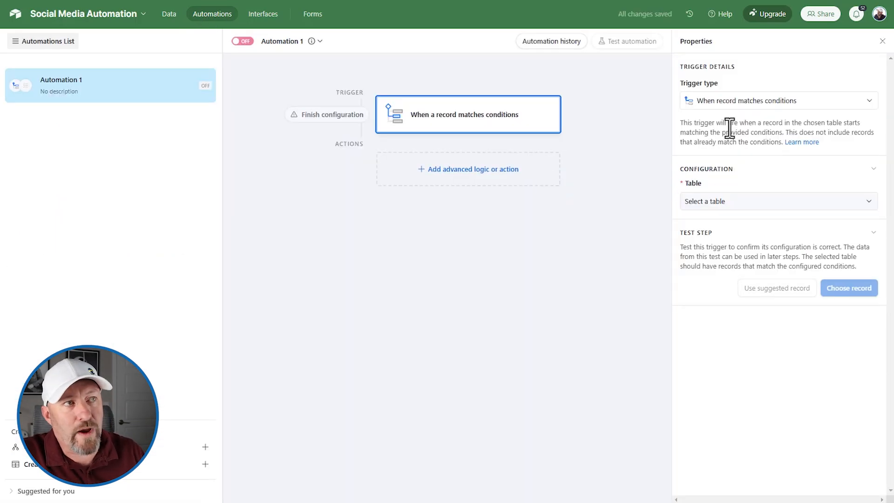
left_click(735, 207)
left_click(724, 238)
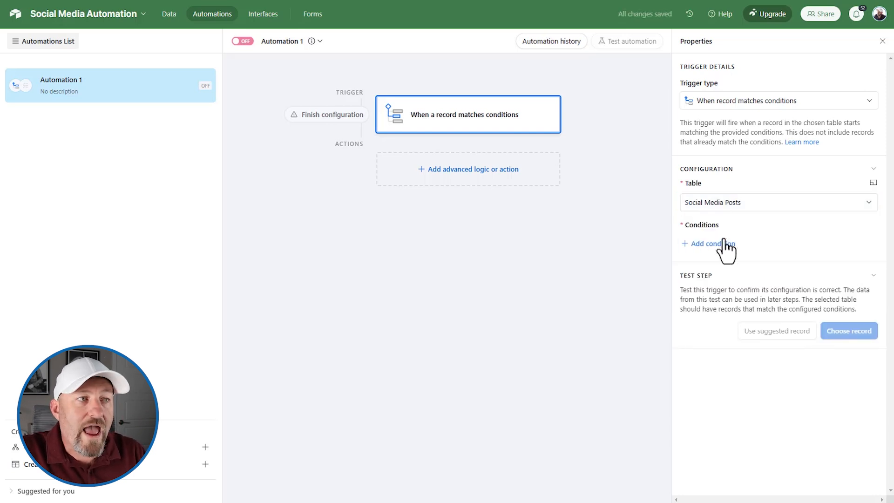
Add a trigger condition requiring Trigger Formula to be less than 10.
left_click(724, 242)
left_click(742, 244)
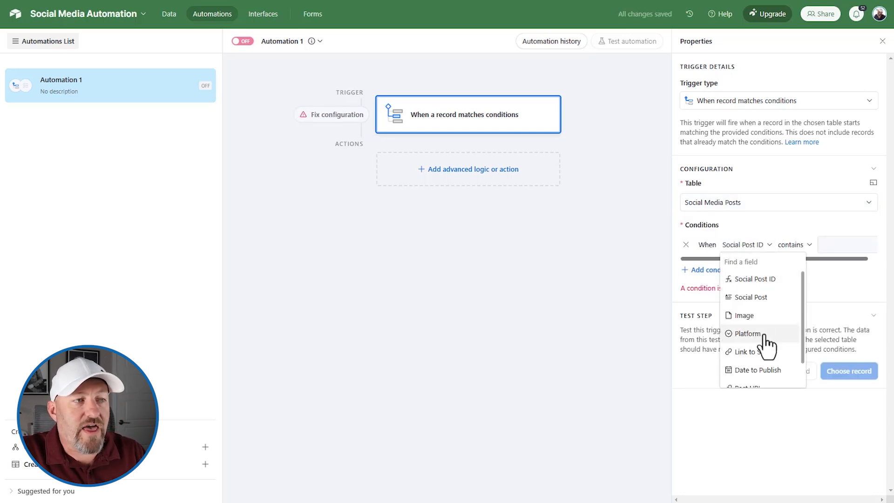
scroll(765, 345, "down", 1)
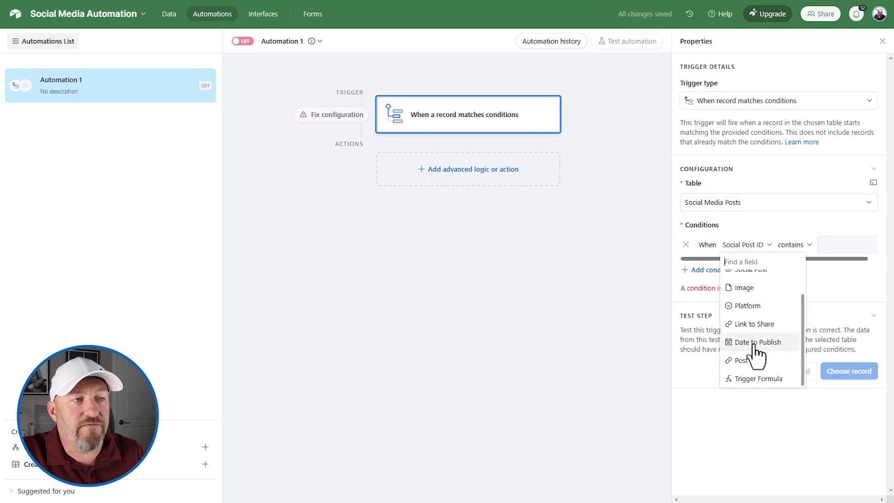
left_click(751, 379)
left_click(791, 246)
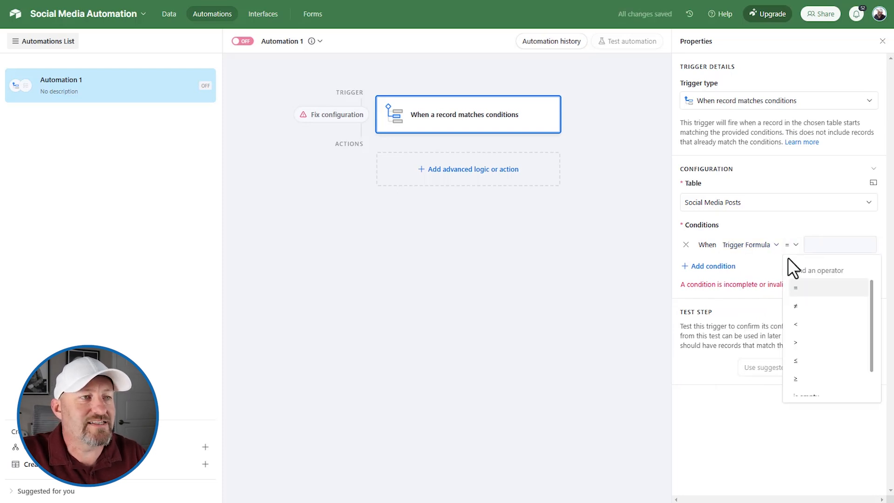
left_click(803, 324)
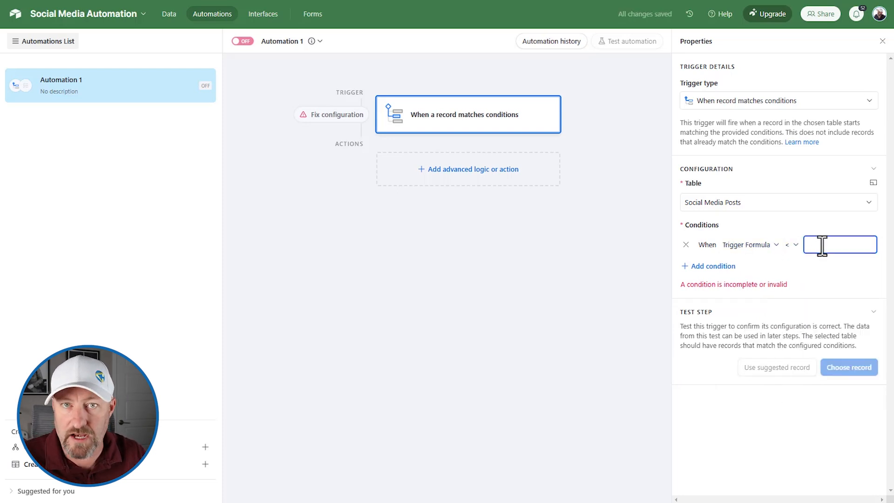
type("10")
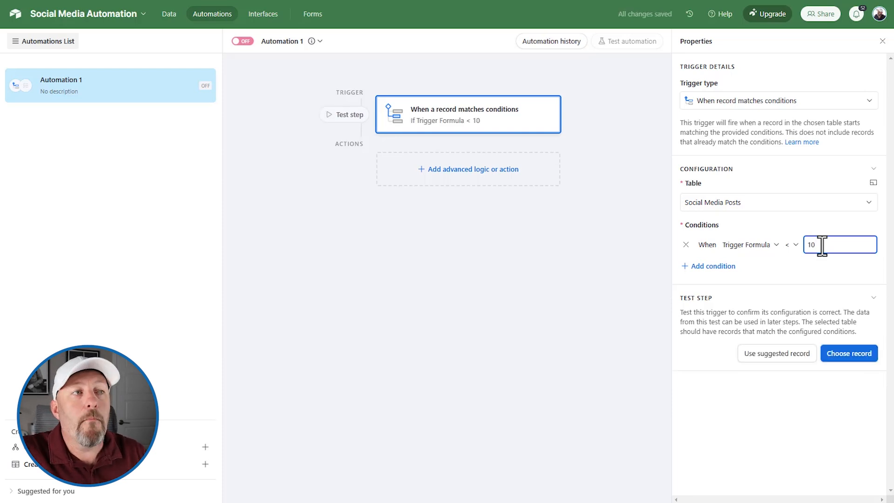
Add a second trigger condition, joined by and, requiring Post URL to be empty.
left_click(723, 266)
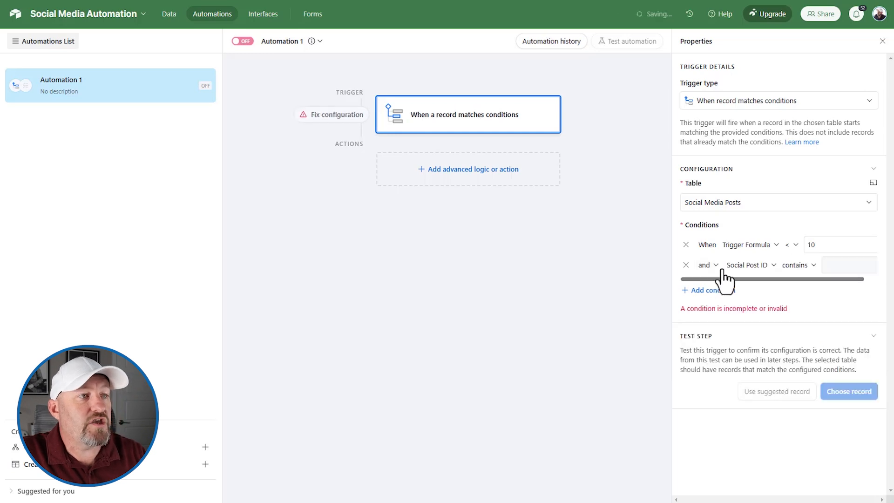
left_click(748, 265)
scroll(757, 378, "down", 2)
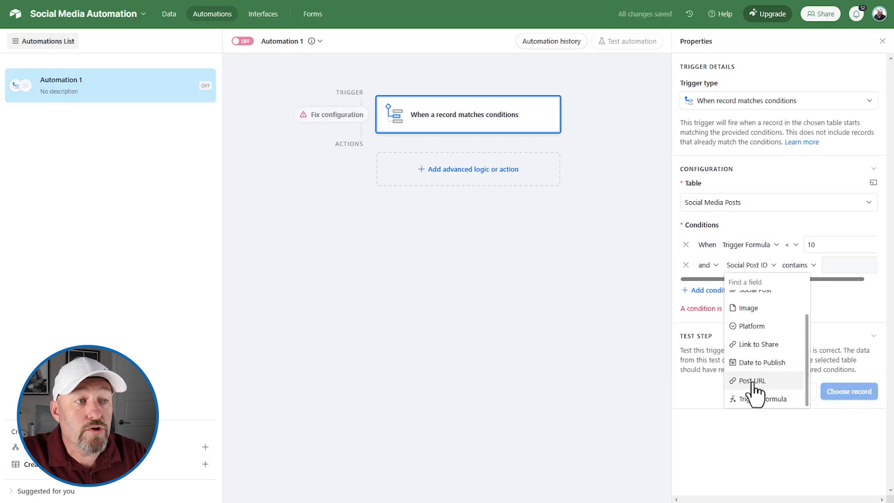
left_click(752, 381)
left_click(796, 266)
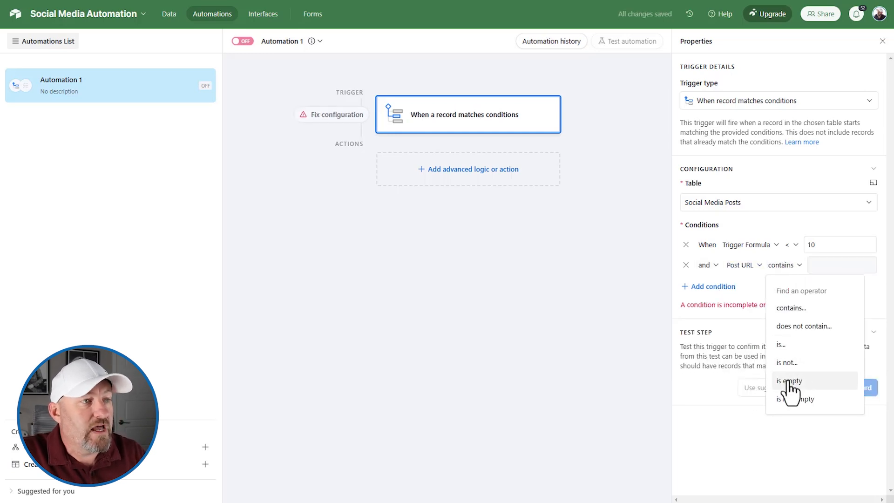
left_click(790, 381)
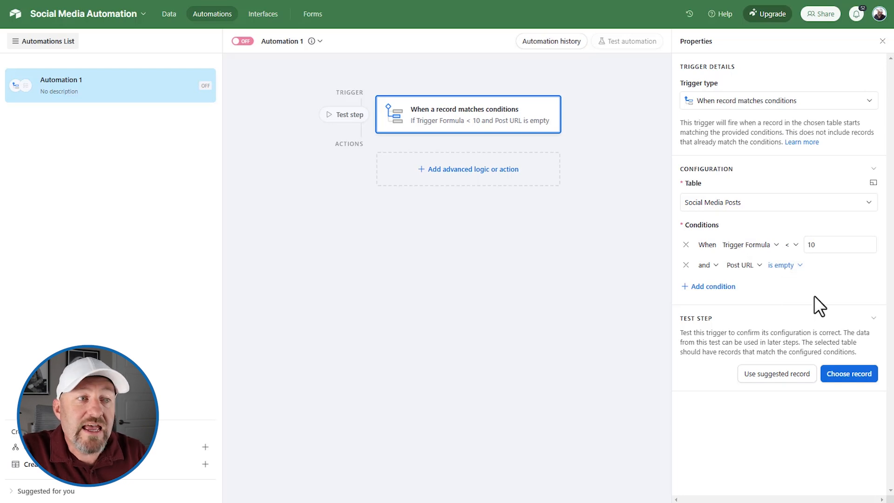
Look for a matching record to test the trigger, then check the record's Trigger Formula cell in the Social Media Posts table.
left_click(844, 377)
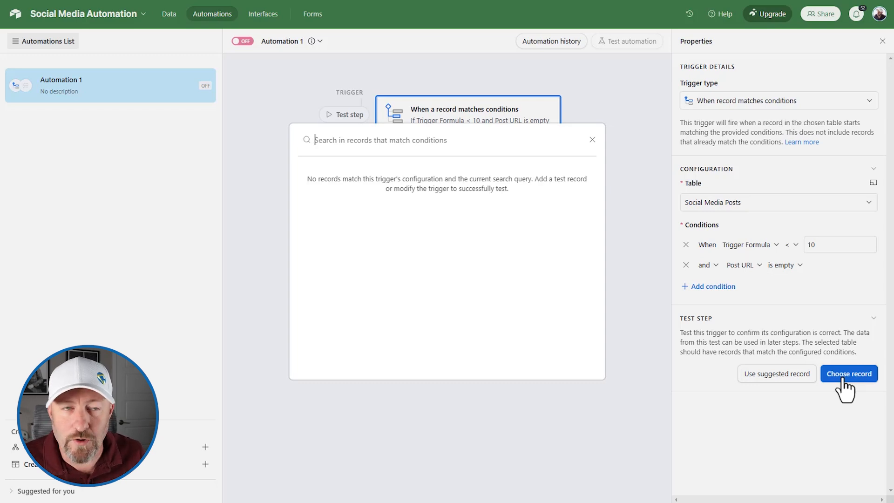
left_click(593, 140)
left_click(170, 15)
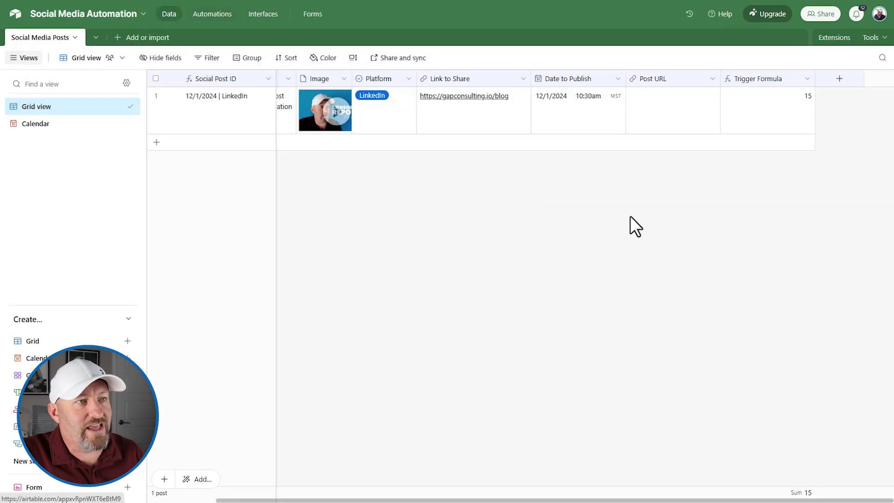
left_click(761, 115)
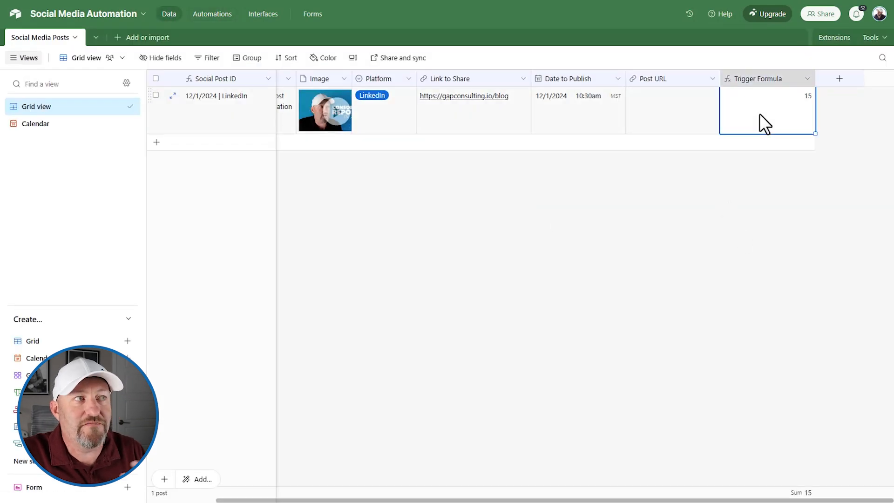
Set the record's Date to Publish time to 10:20am and check its Trigger Formula cell.
left_click(583, 100)
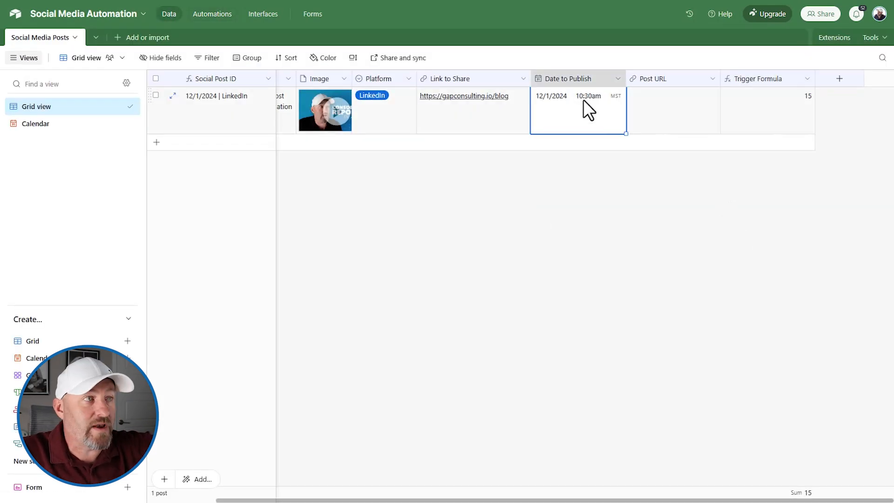
left_click(583, 99)
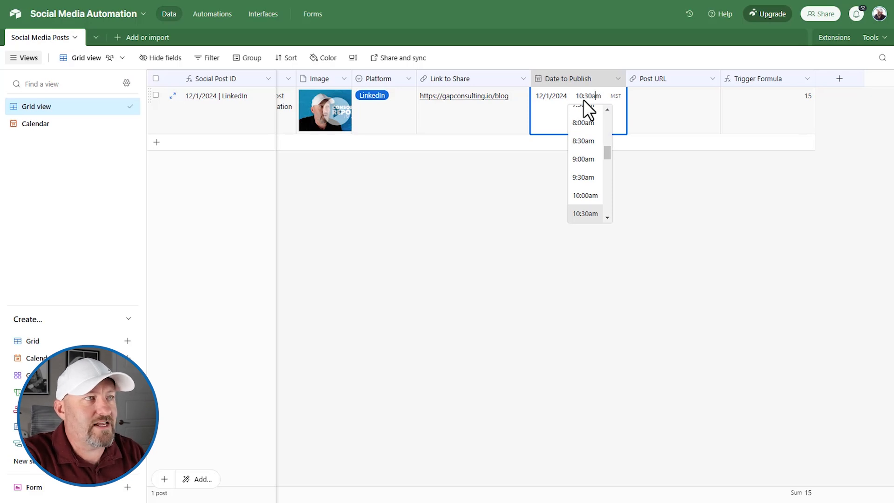
type("20")
key("Return")
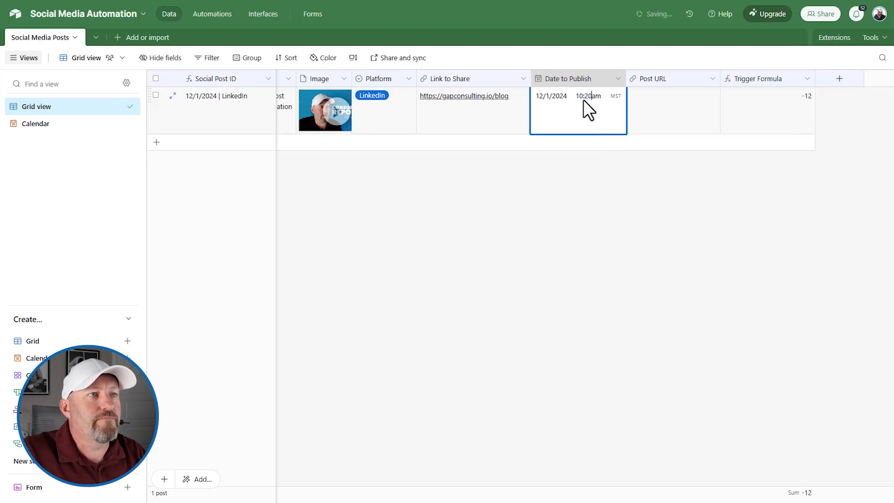
left_click(674, 236)
left_click(774, 103)
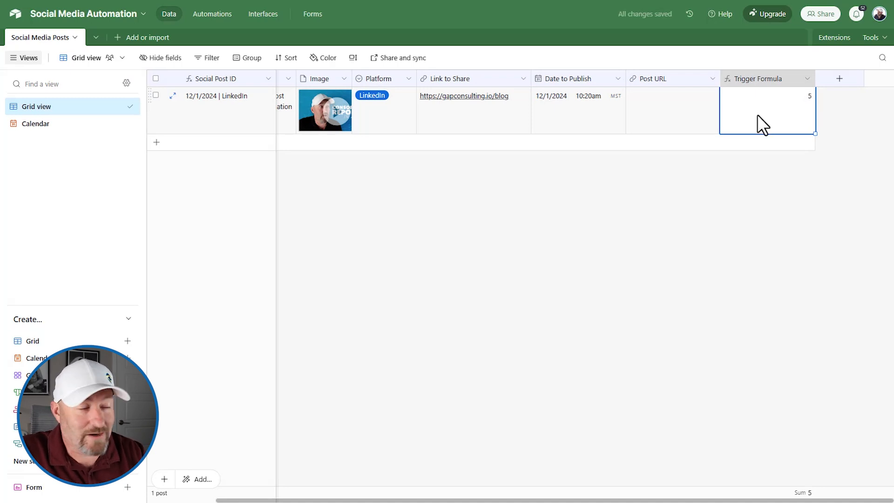
Test the automation's trigger using the 12/1/2024 | LinkedIn record.
left_click(205, 14)
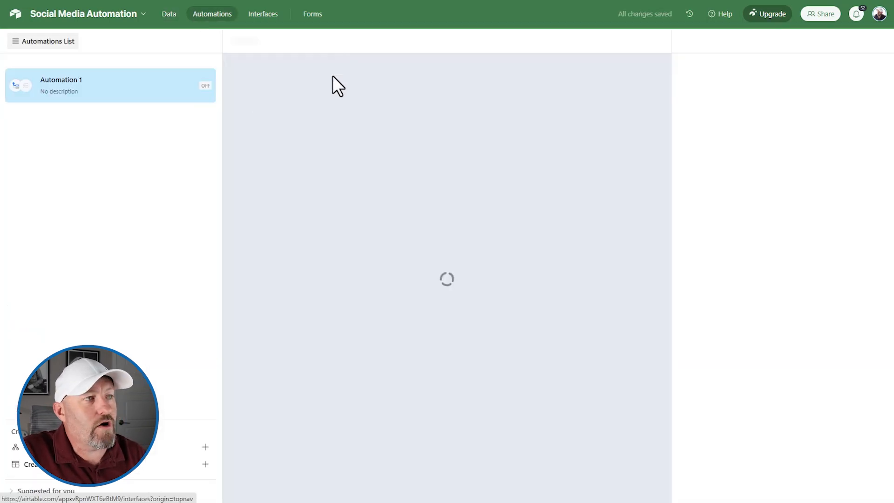
left_click(847, 375)
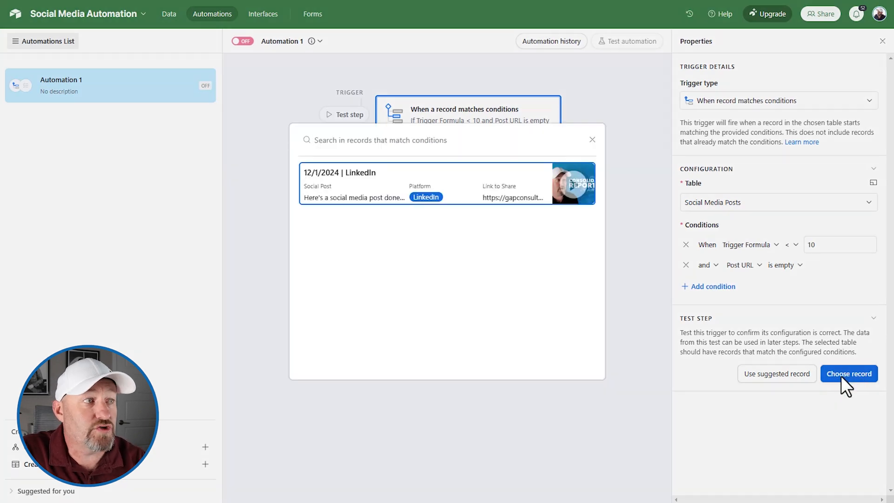
left_click(390, 189)
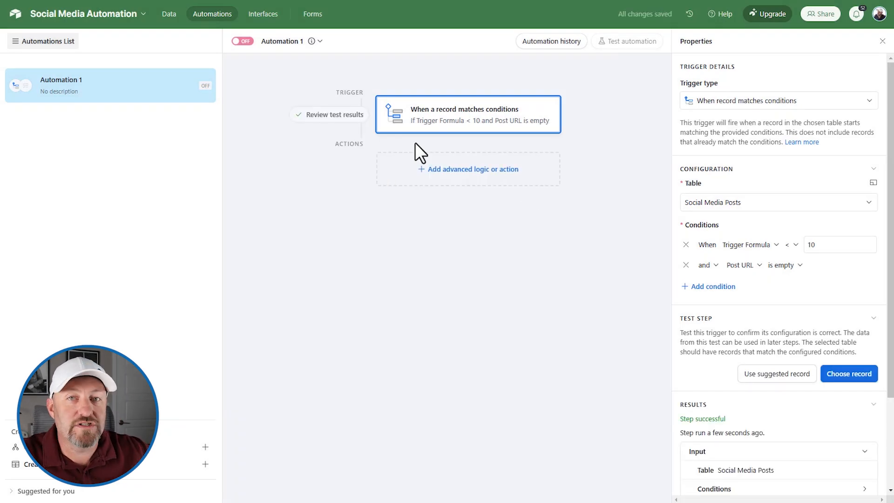
Examine the actions and integrations available for the automation, including Facebook Pages and Hootsuite.
left_click(450, 173)
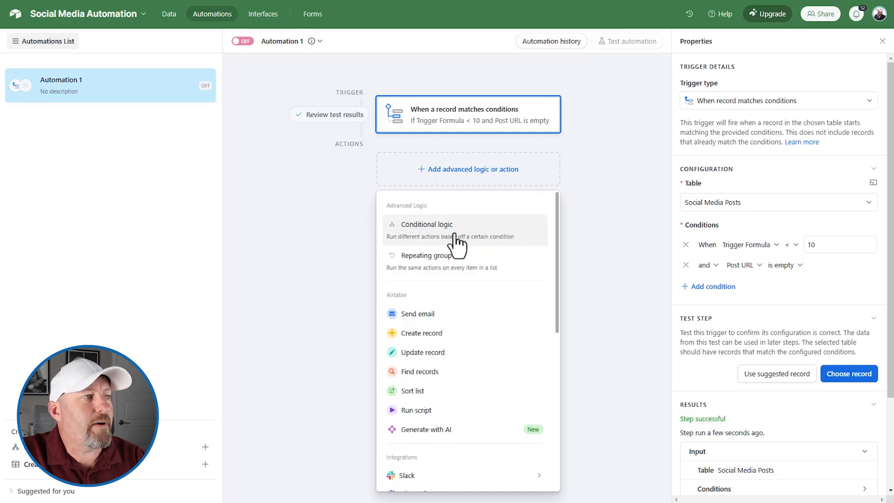
scroll(449, 279, "down", 3)
scroll(448, 287, "down", 4)
scroll(443, 298, "up", 3)
mouse_move(442, 288)
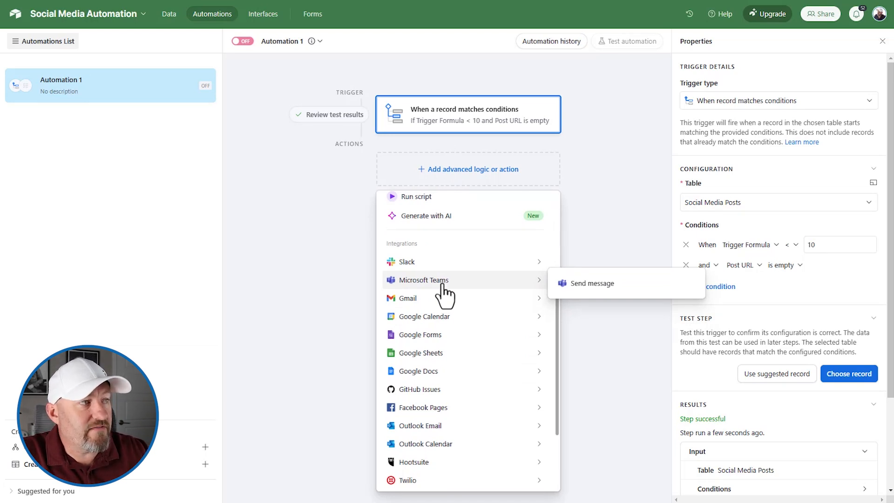
mouse_move(433, 264)
scroll(434, 289, "down", 1)
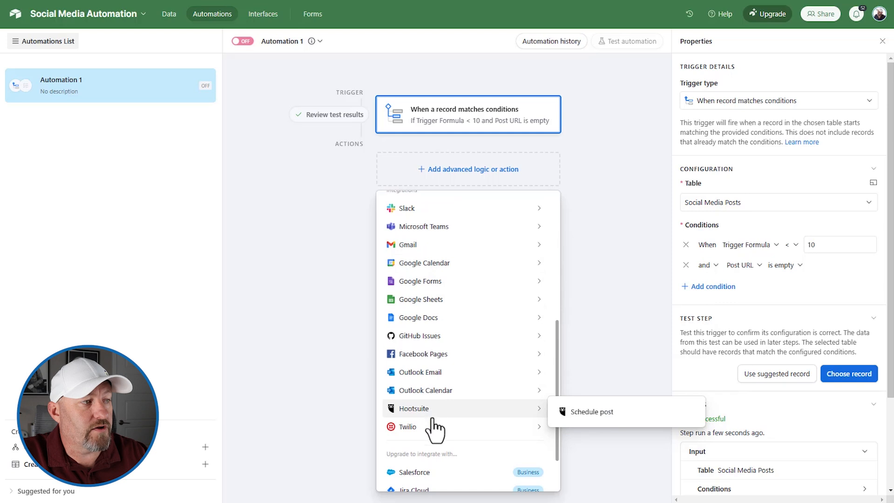
scroll(434, 423, "up", 1)
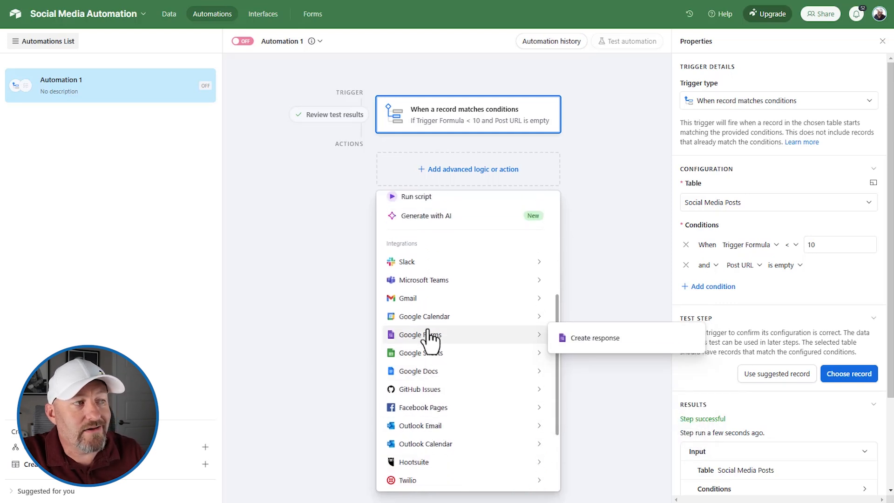
mouse_move(443, 376)
mouse_move(451, 425)
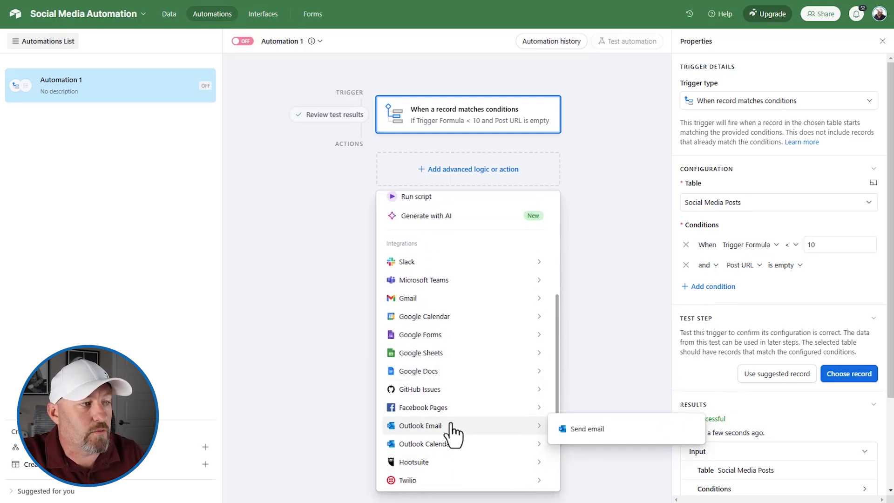
mouse_move(435, 463)
scroll(434, 464, "down", 1)
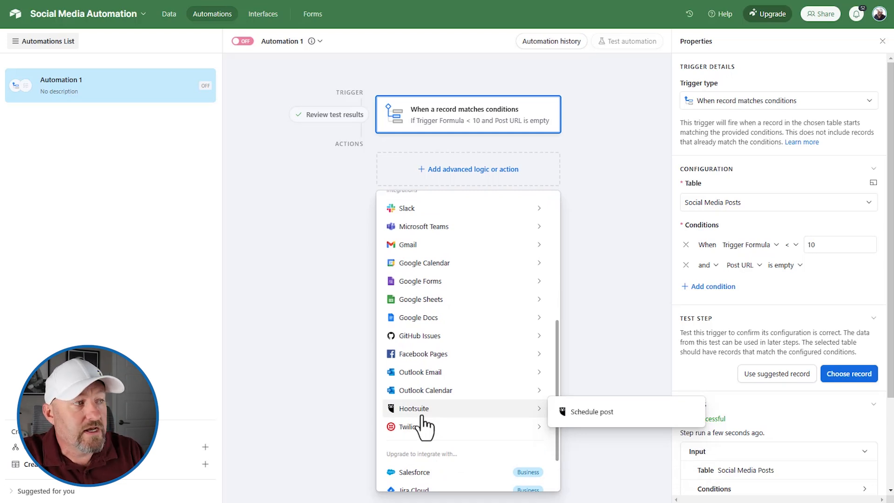
scroll(421, 424, "up", 1)
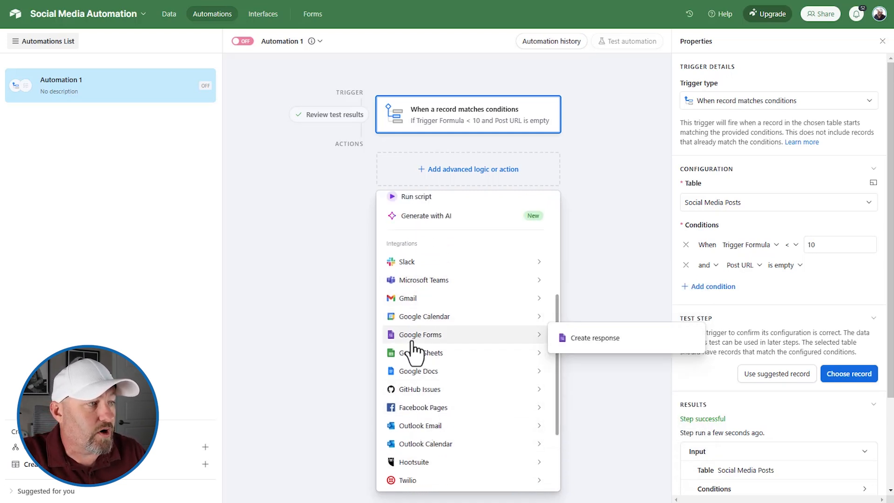
mouse_move(422, 410)
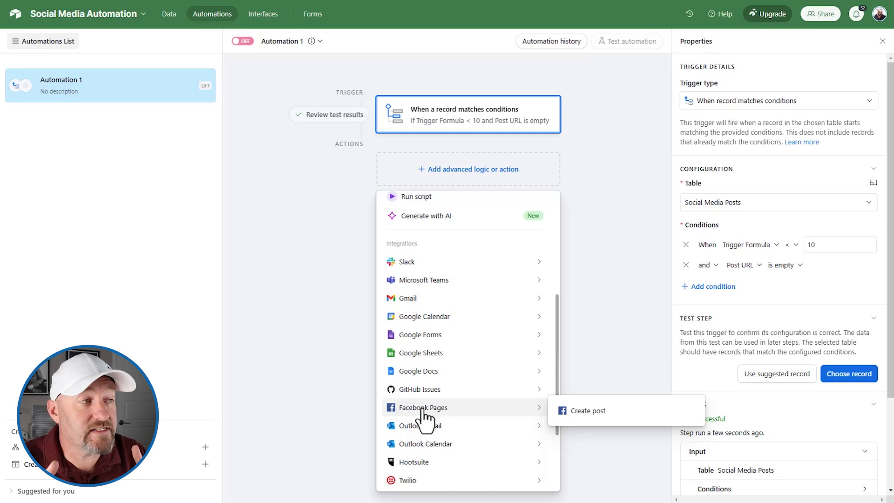
scroll(461, 347, "up", 5)
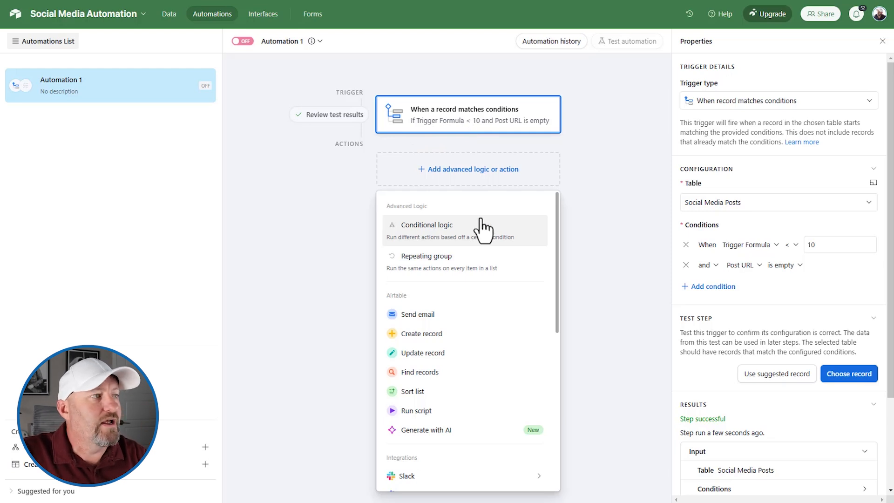
Add a conditional logic group that runs its actions if the trigger record's Platform is LinkedIn.
left_click(458, 242)
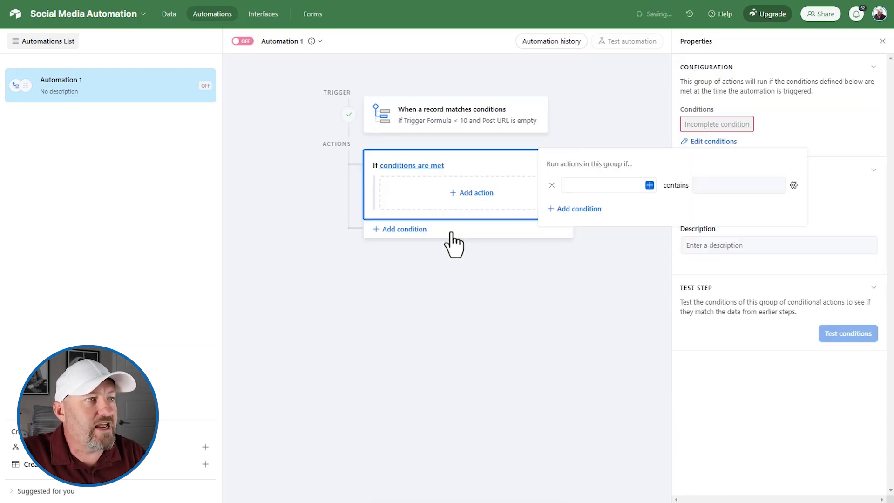
left_click(650, 185)
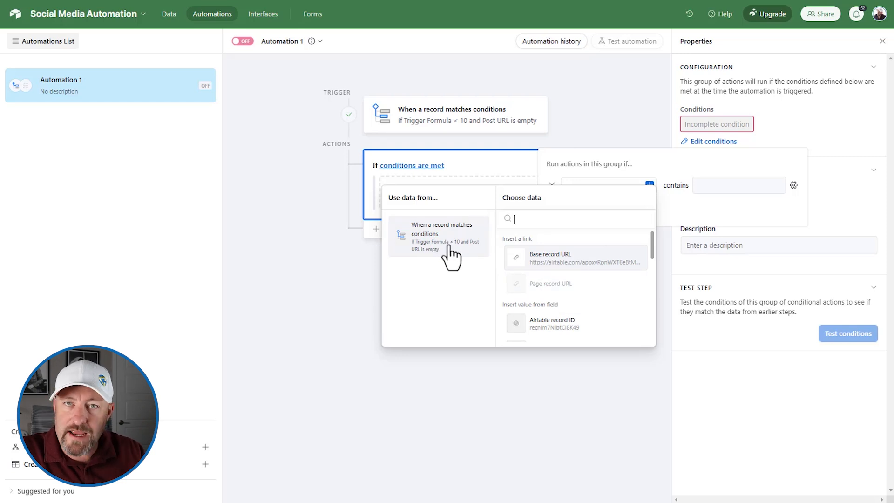
scroll(578, 280, "down", 2)
scroll(578, 282, "down", 5)
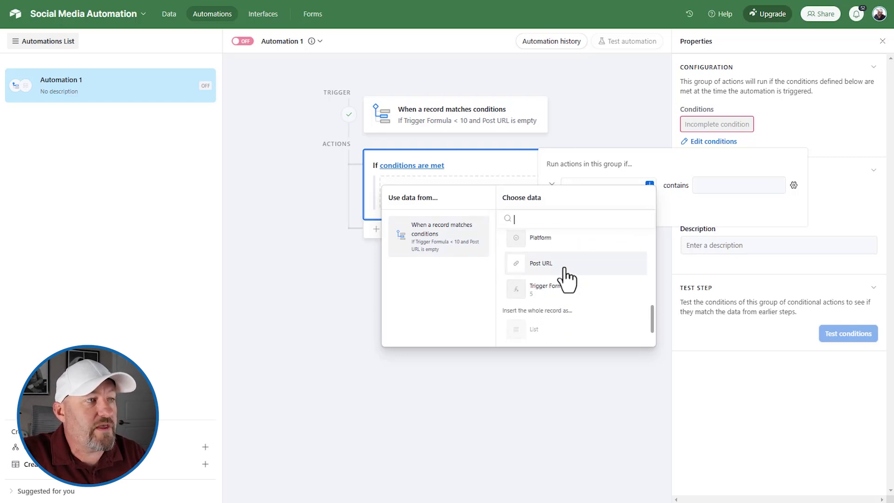
left_click(541, 239)
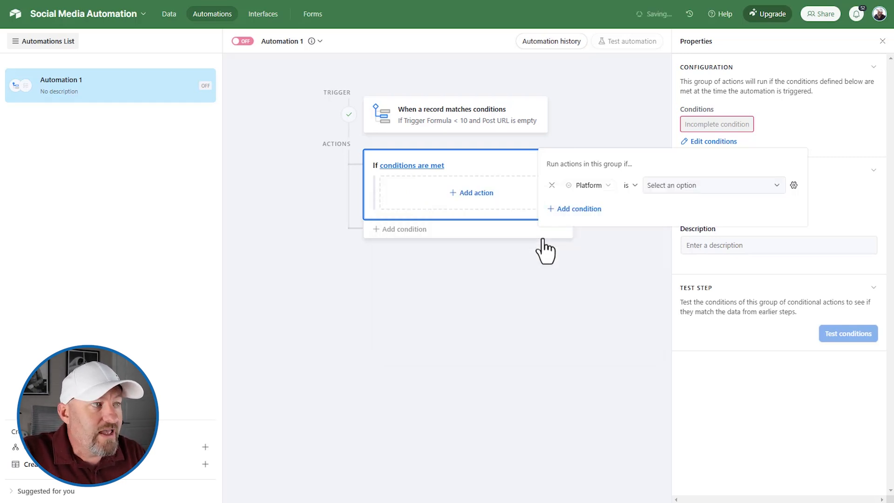
left_click(683, 187)
left_click(669, 226)
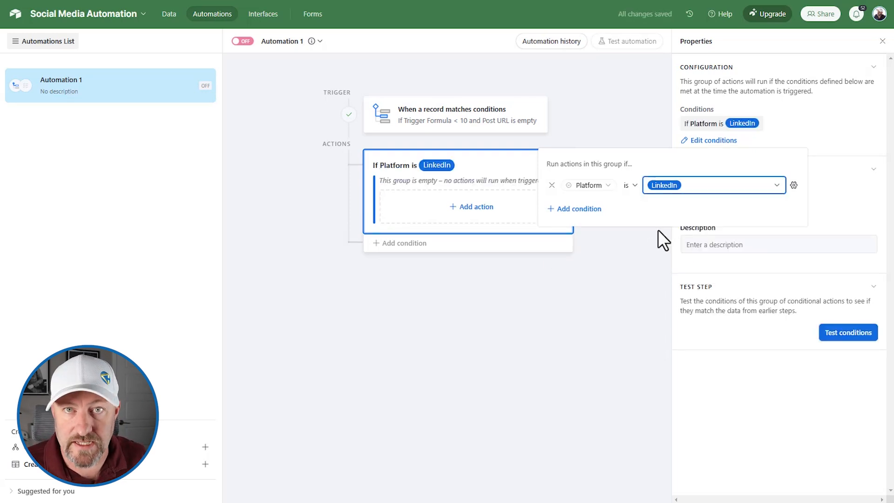
left_click(636, 251)
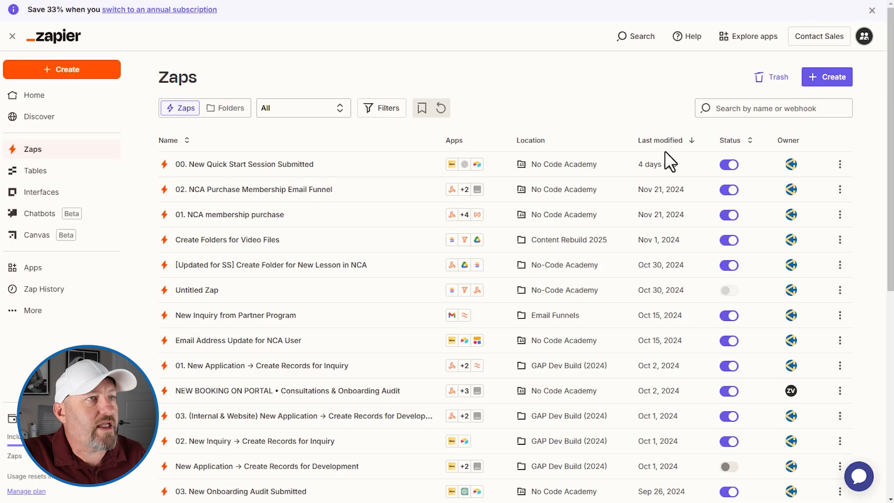
Switch to Zapier and create a new Zap with Webhooks by Zapier as its trigger app.
left_click(828, 77)
left_click(799, 109)
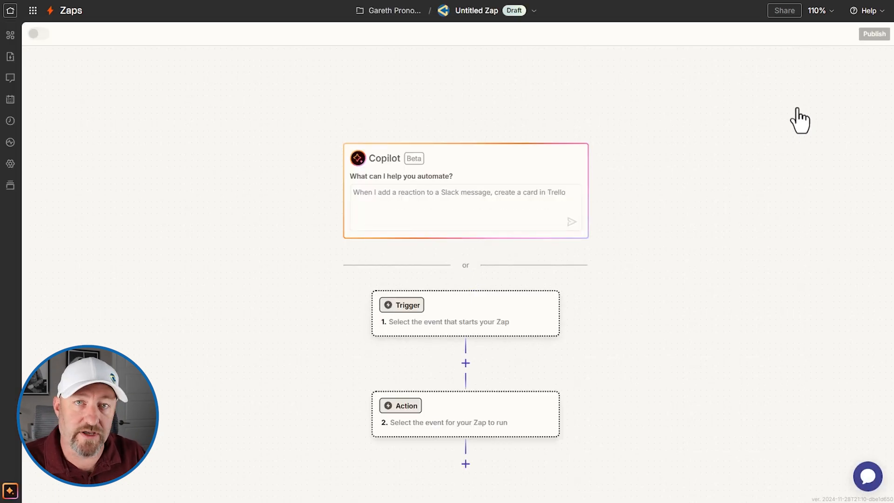
left_click(492, 313)
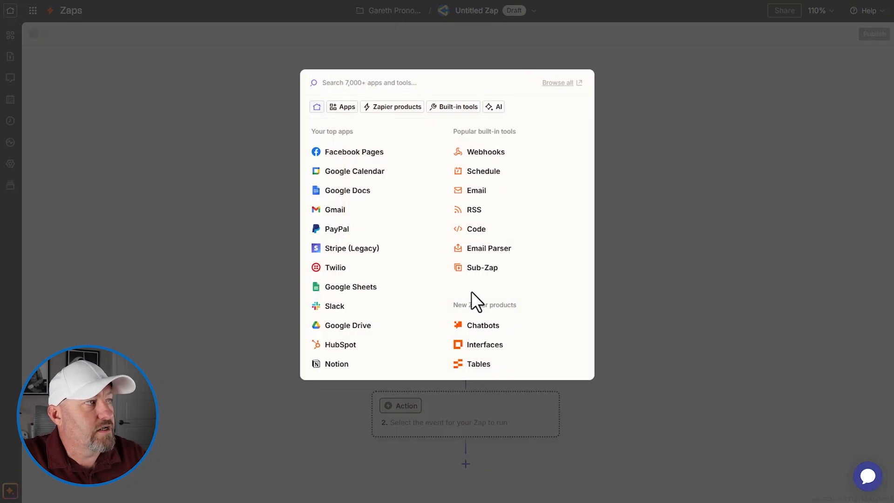
type("web")
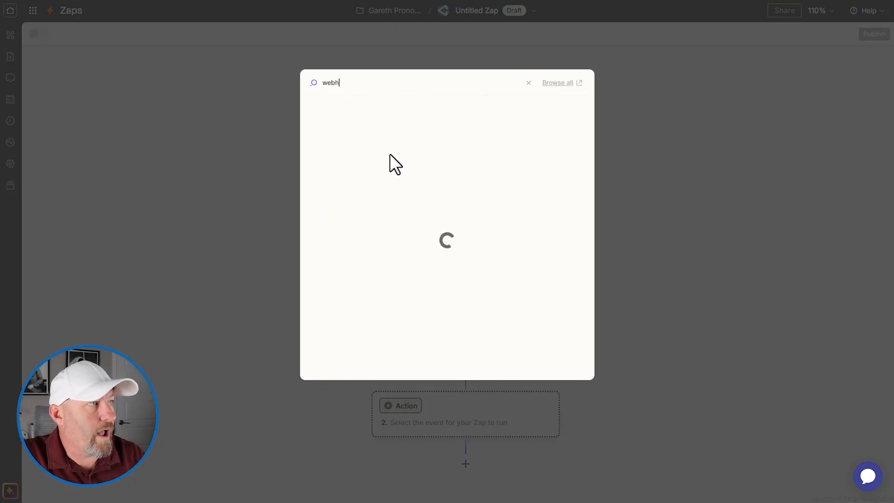
left_click(352, 112)
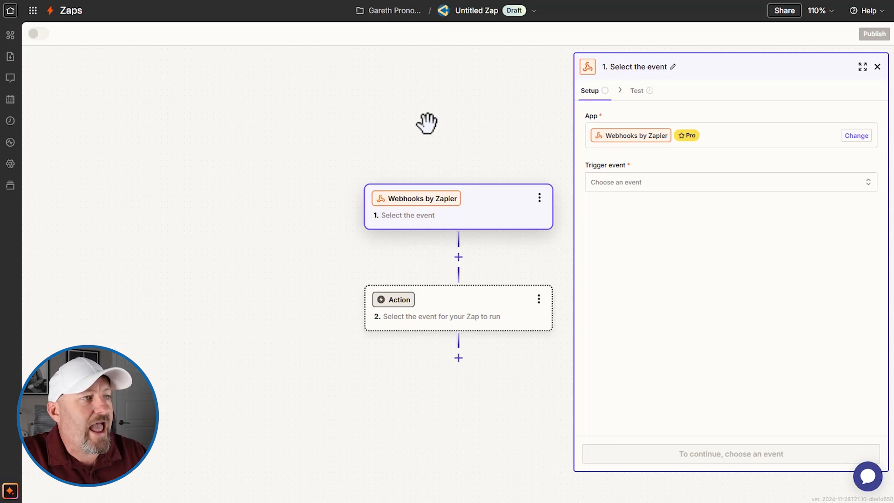
Set the webhook's trigger event to Catch Hook and continue past its configuration with the child key left blank.
left_click(641, 182)
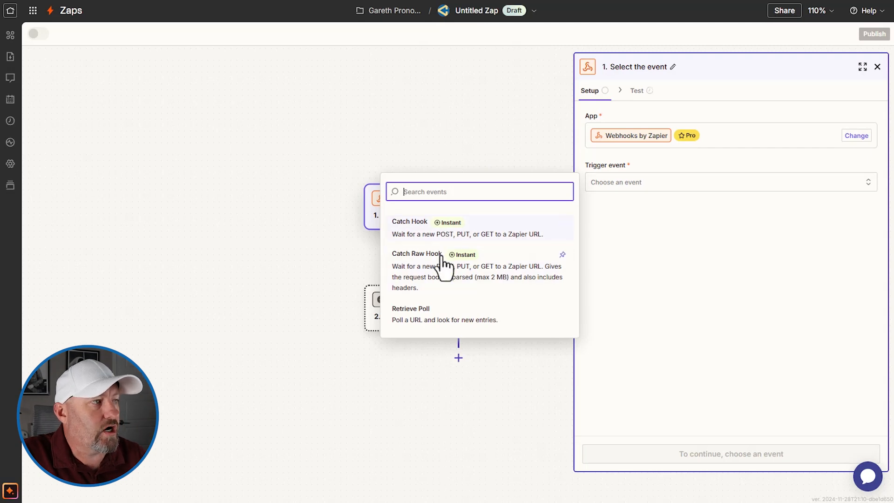
left_click(406, 236)
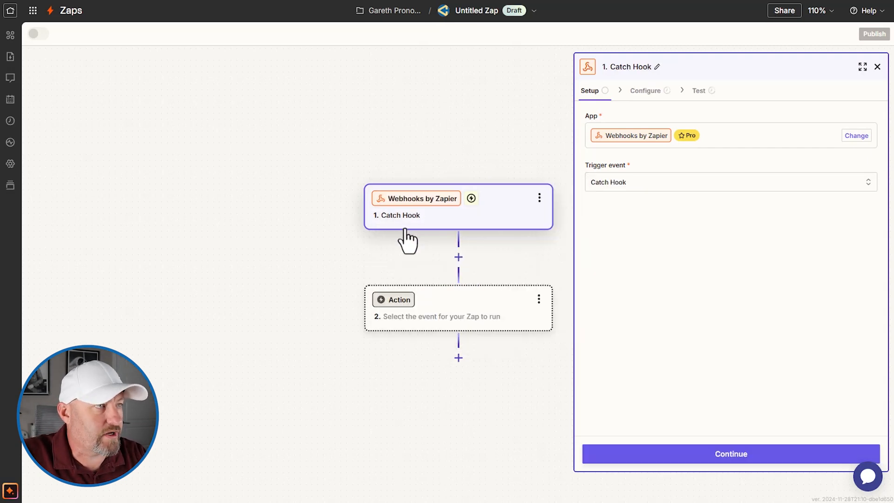
left_click(650, 92)
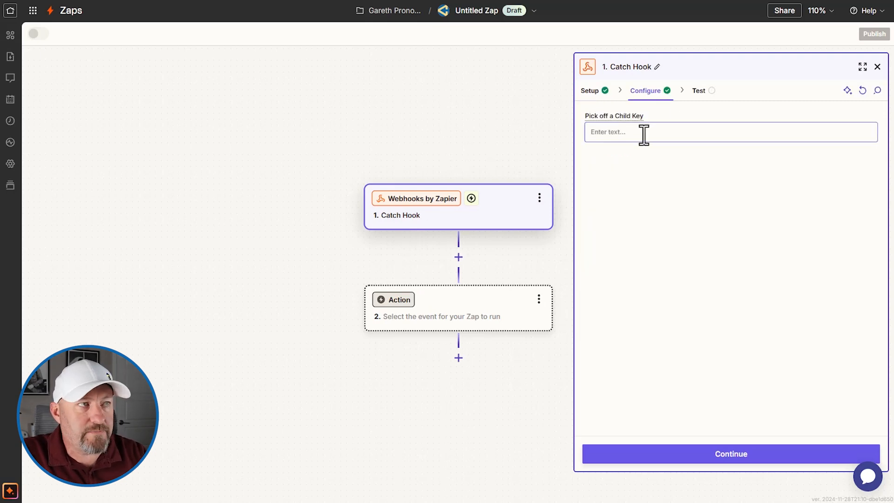
left_click(725, 460)
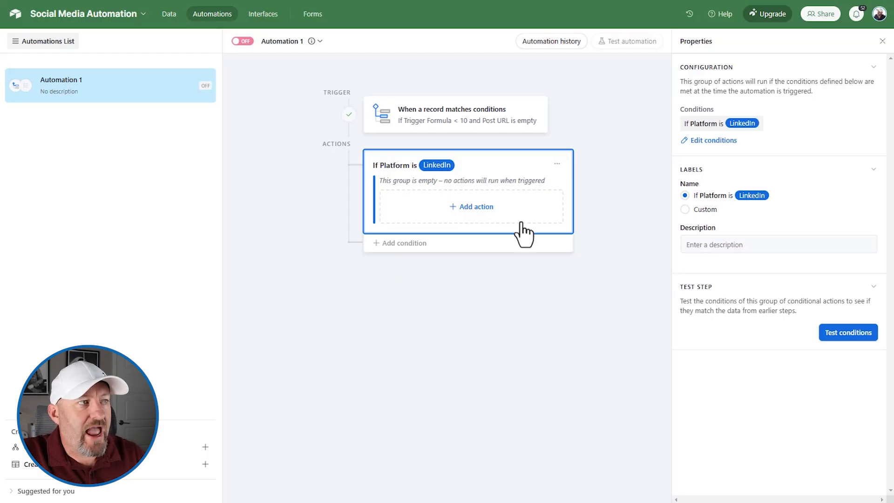
Back in Airtable, add a Run script action to the Platform is LinkedIn group.
left_click(457, 219)
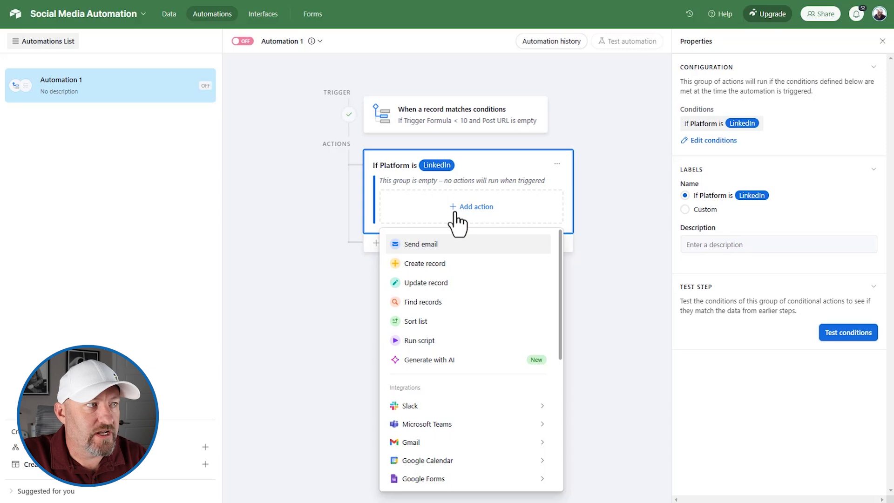
left_click(445, 344)
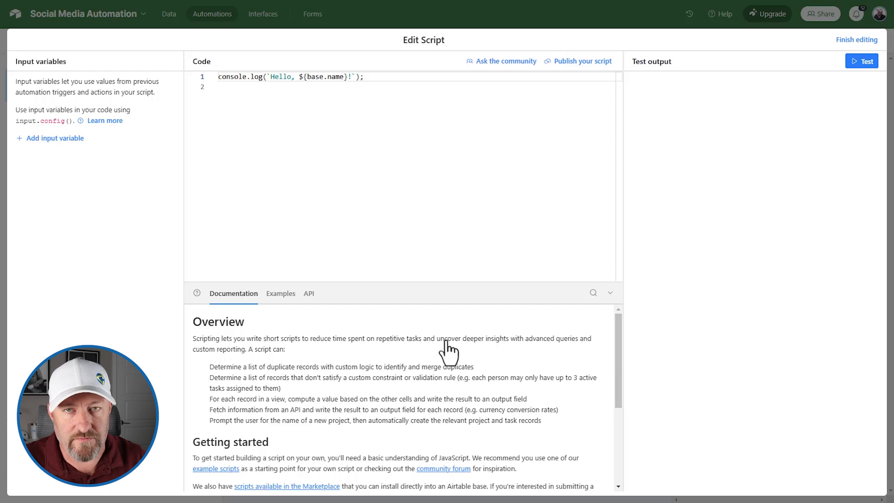
Replace the default code with: let url = "WEBHOOK_HERE?recordID="; let config = input.config(); await fetch(url + config.recordID);.
left_click(320, 132)
key("ctrl+a")
type("let url = \"WEBHOOK_HERE?recordID=\"; let config = input.config(); await fetch(url + config.recordID);")
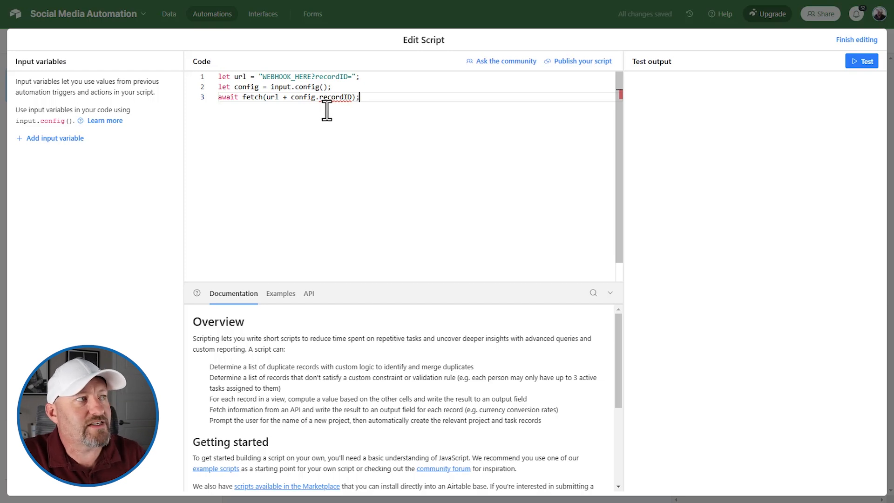
Replace the WEBHOOK_HERE placeholder in the script with the Catch Hook webhook URL copied from Zapier.
left_click_drag(263, 76, 311, 77)
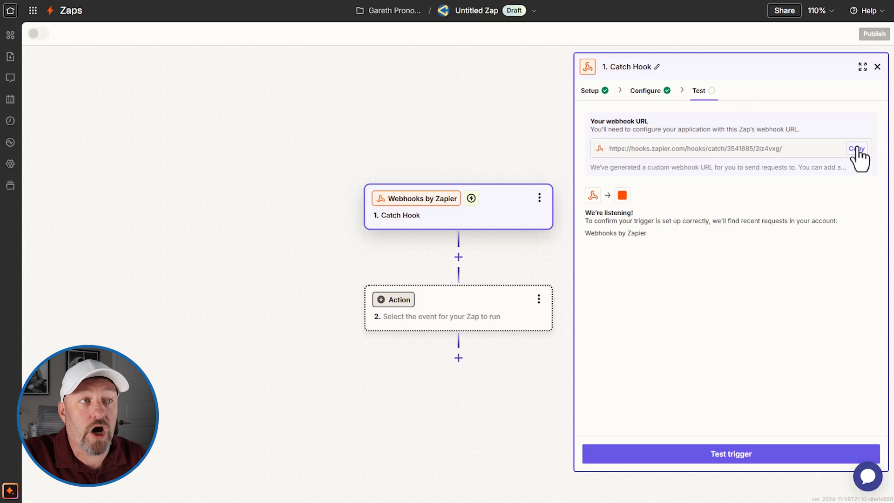
left_click(857, 149)
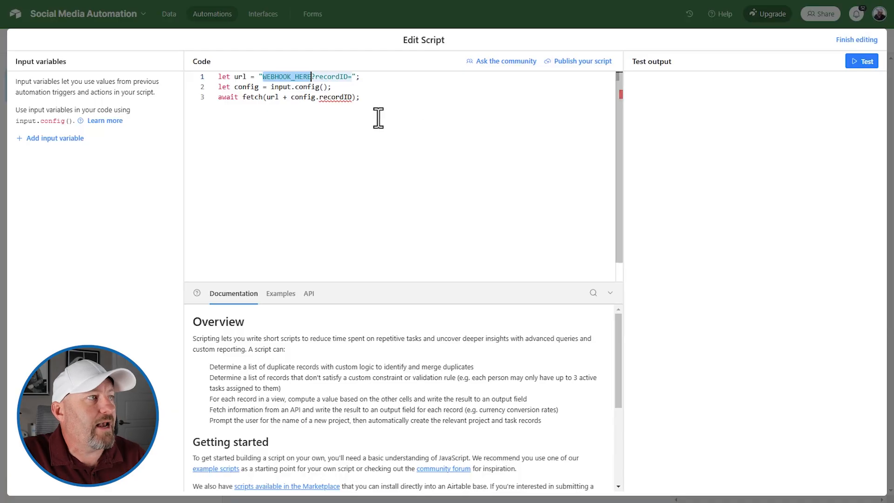
key("ctrl+v")
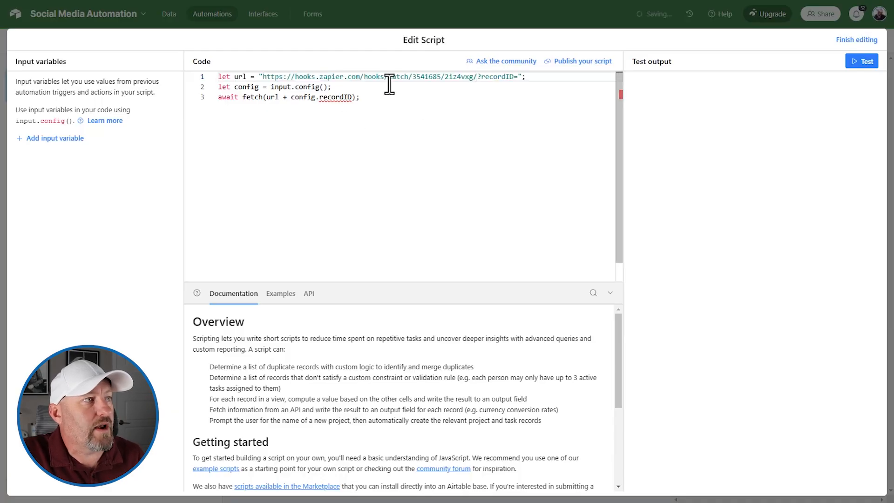
left_click_drag(263, 78, 477, 82)
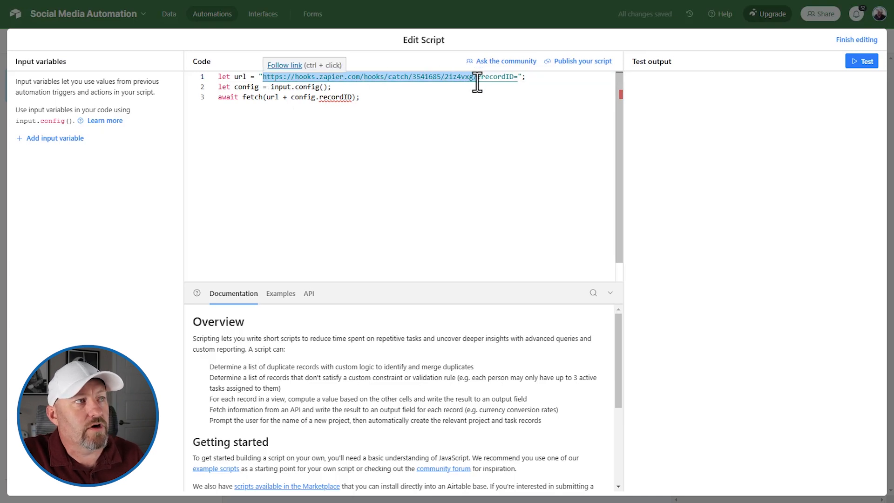
left_click(477, 82)
type("?")
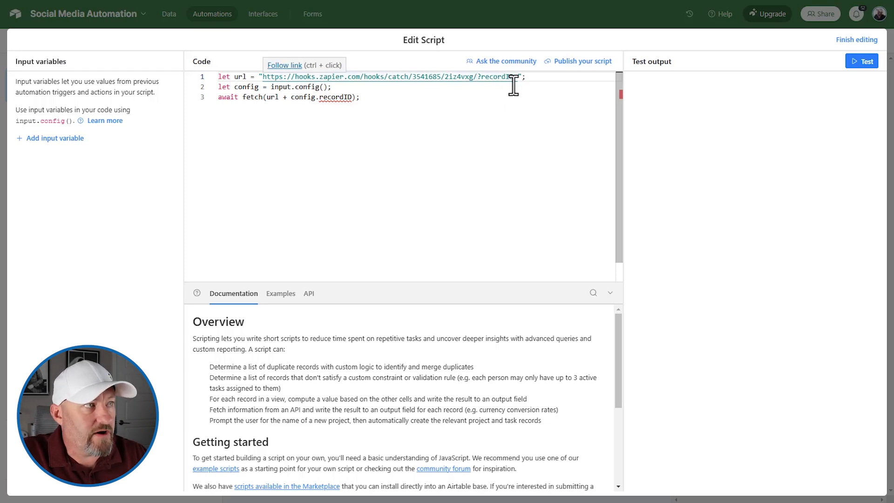
double_click(486, 77)
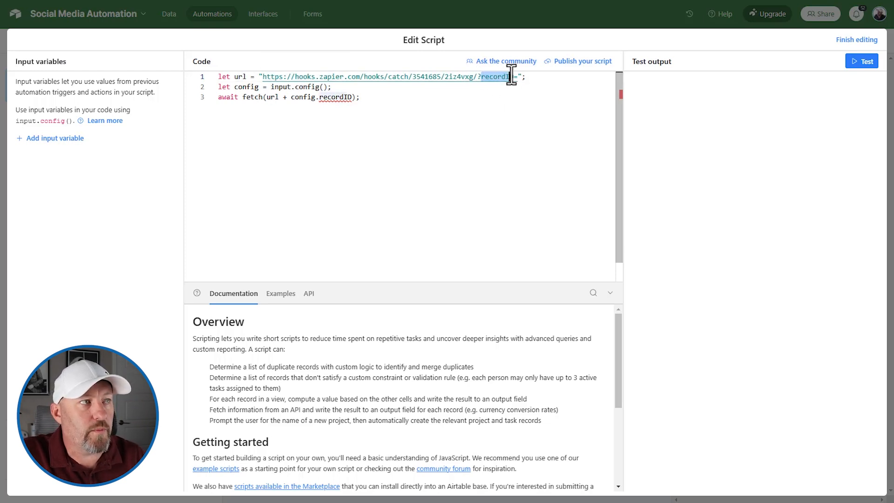
left_click(506, 93)
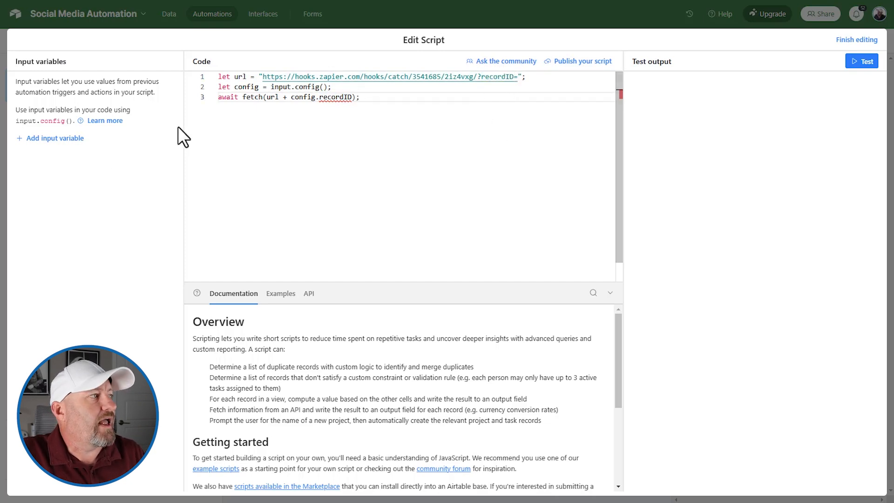
Add an input variable named recordID whose value is the trigger record's Airtable record ID.
left_click(67, 139)
type("recordID")
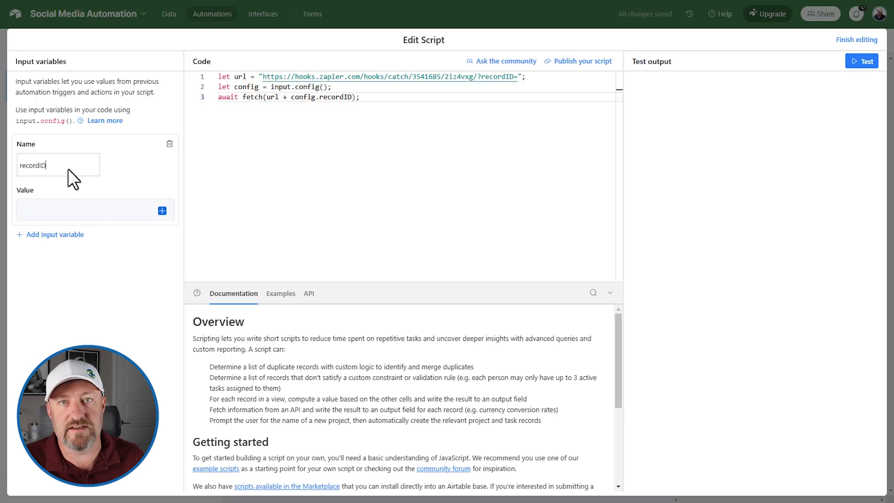
left_click(162, 211)
scroll(164, 312, "down", 2)
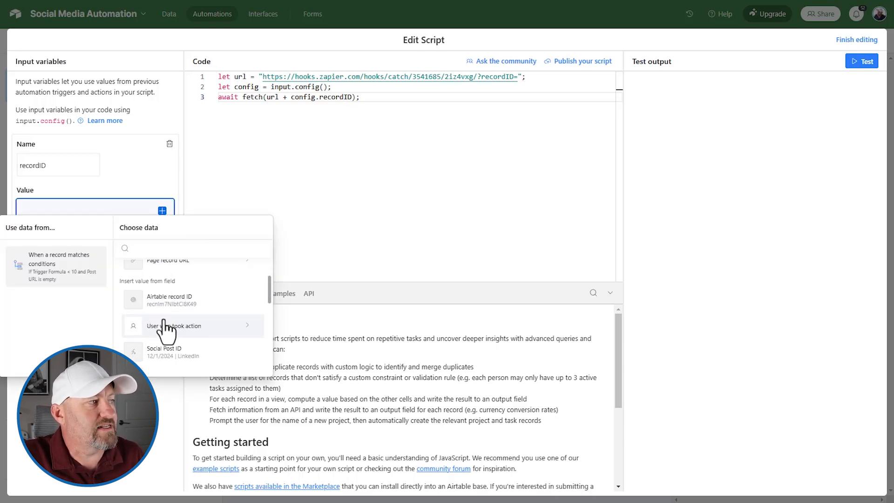
left_click(164, 300)
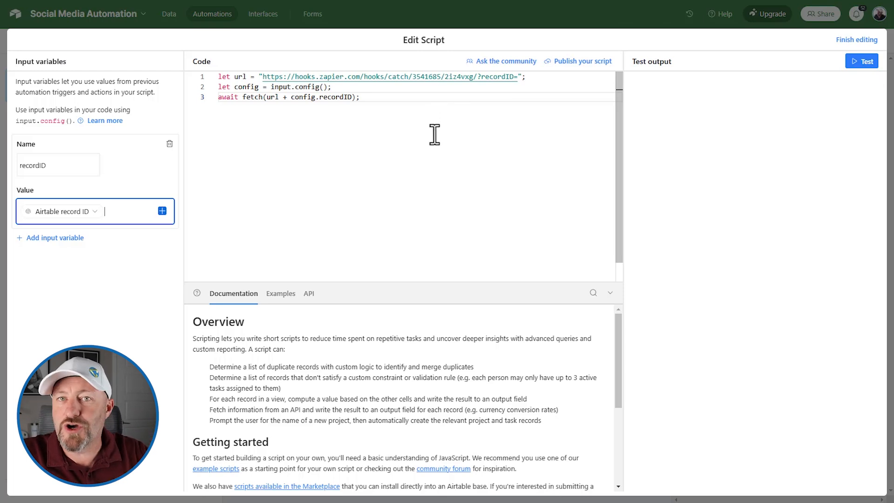
Run the script test, switch to Zapier to test the Catch Hook trigger, and continue with request A as the selected record.
left_click(861, 61)
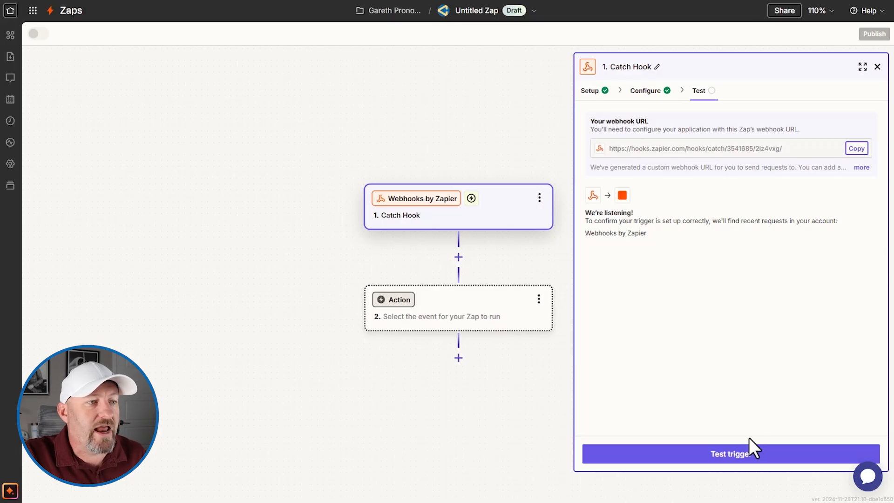
left_click(738, 455)
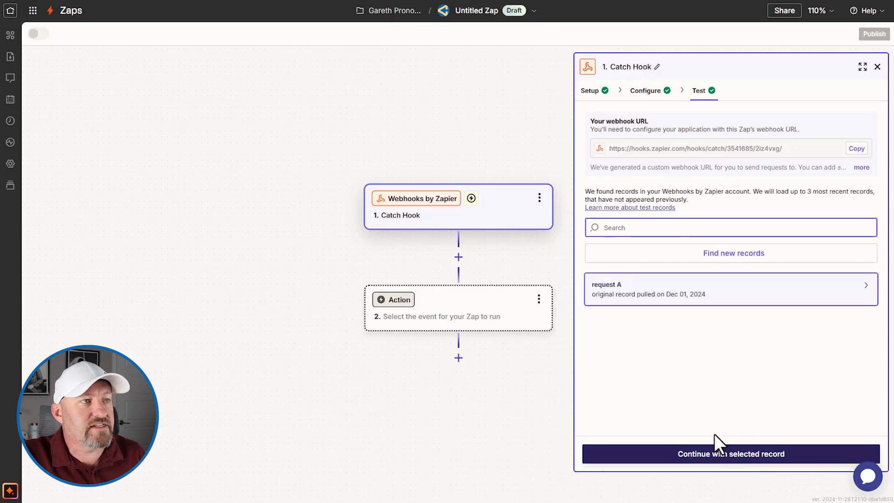
left_click(685, 297)
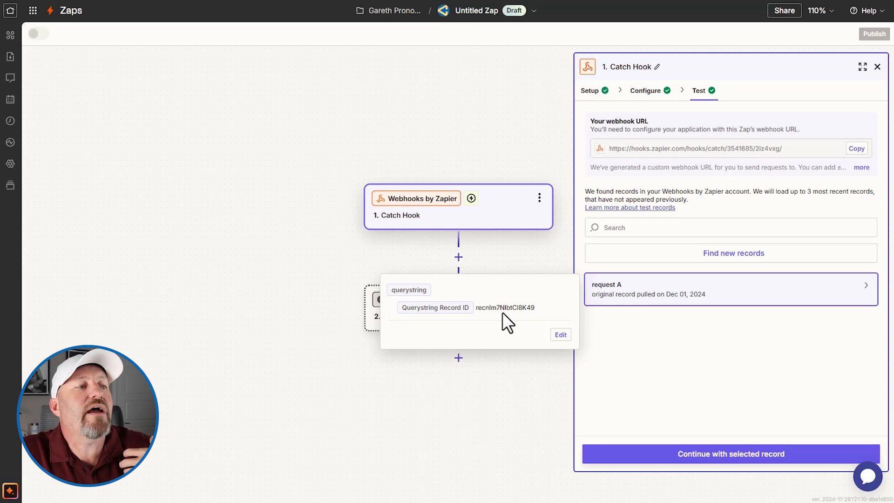
left_click(696, 458)
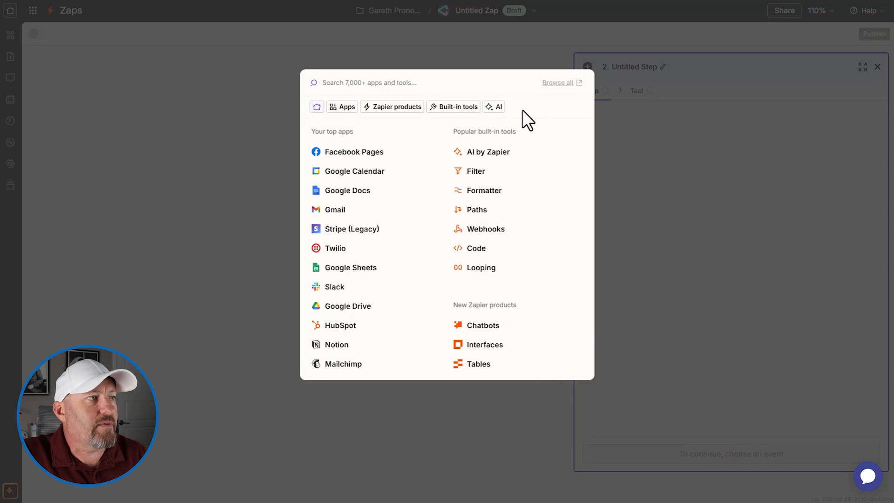
Set the Zap's second step to Airtable with the Find Record action event.
type("airta")
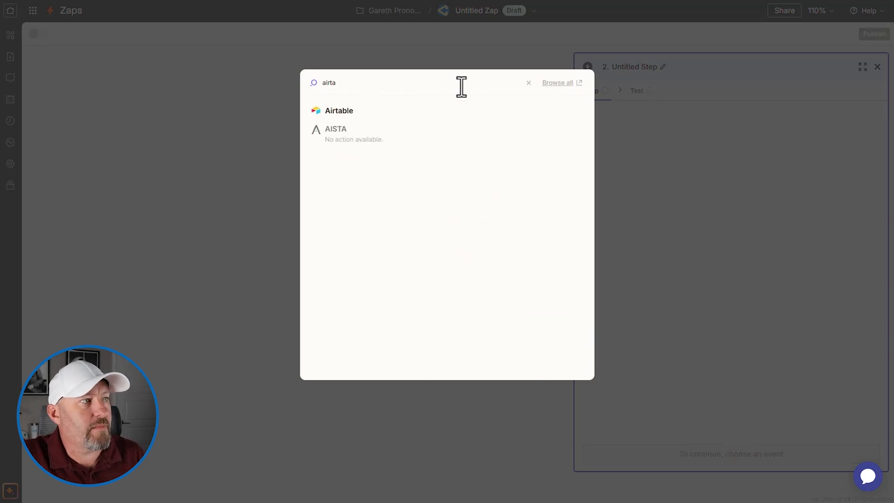
left_click(379, 110)
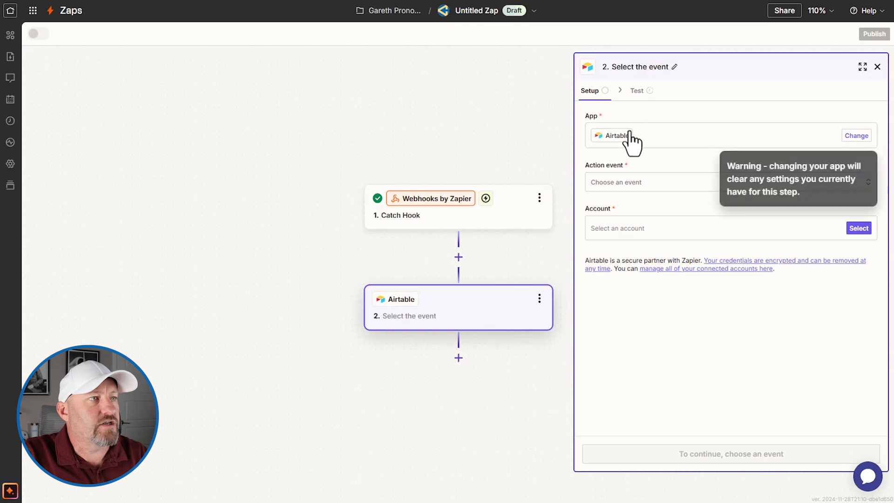
left_click(614, 184)
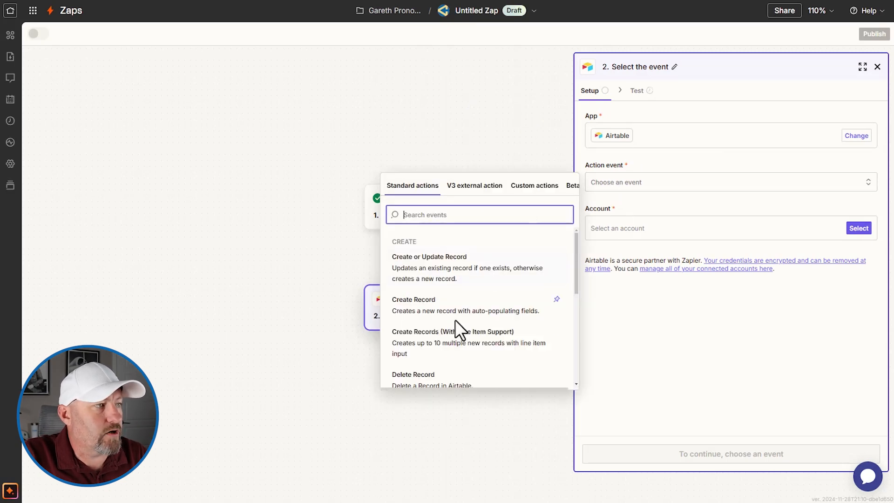
scroll(444, 328, "down", 5)
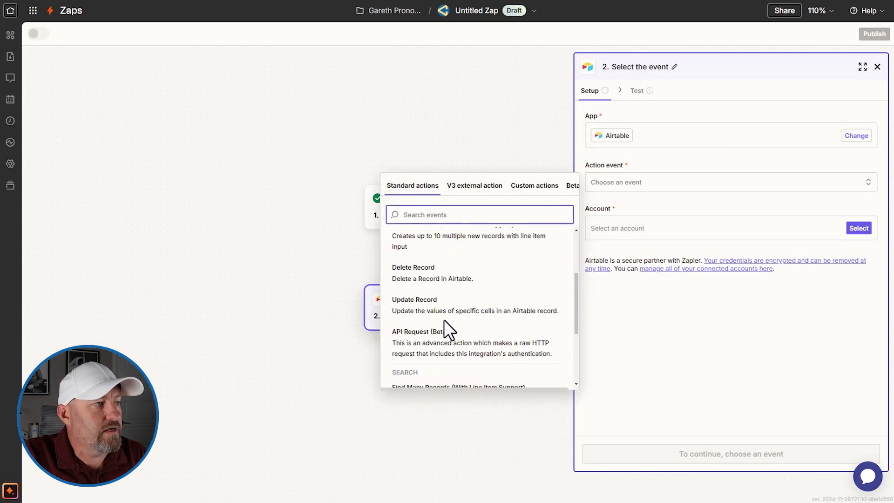
left_click(440, 333)
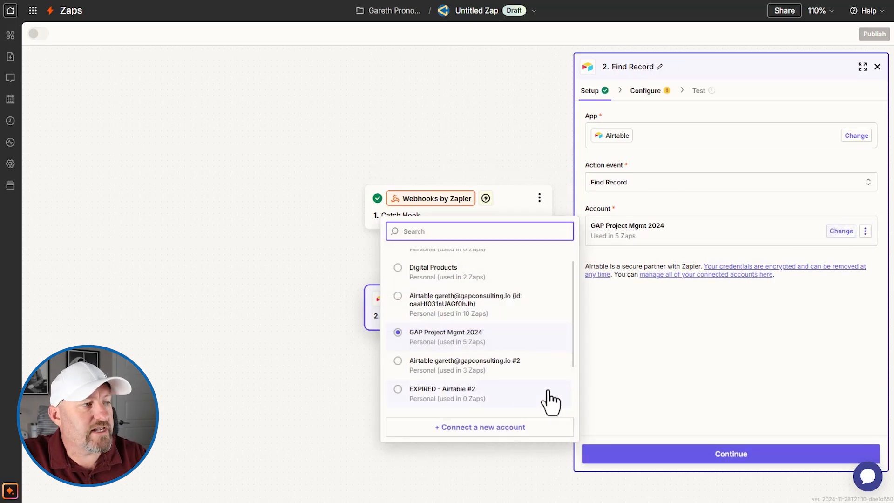
Connect a new Airtable account to the Find Record step, granting Zapier access to the Social Media Automation base.
scroll(487, 333, "down", 2)
scroll(486, 338, "up", 3)
scroll(513, 364, "down", 3)
left_click(471, 440)
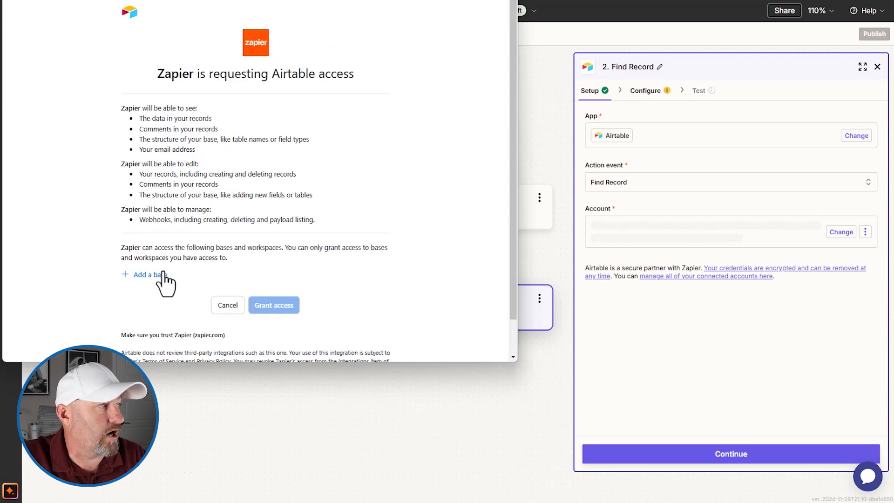
left_click(161, 274)
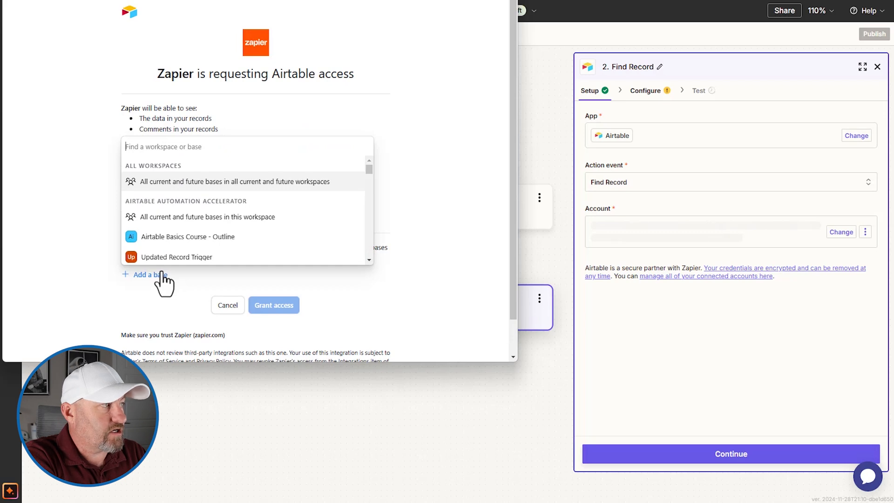
type("socia")
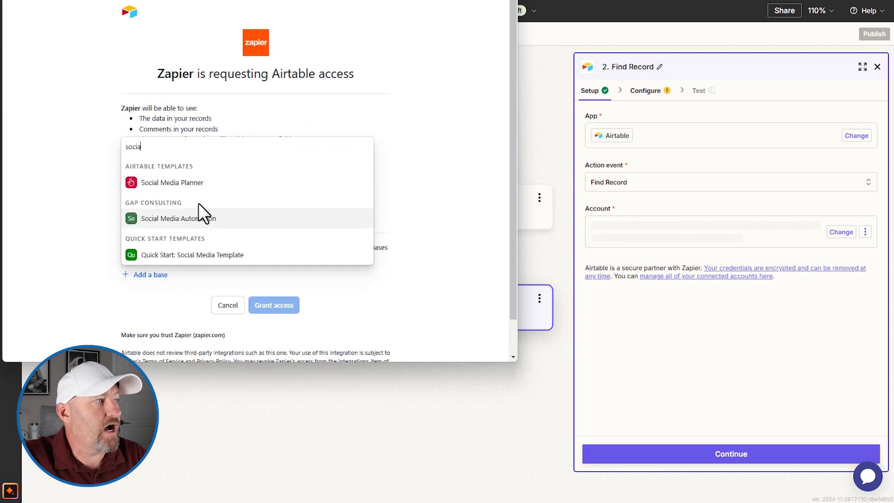
left_click(203, 219)
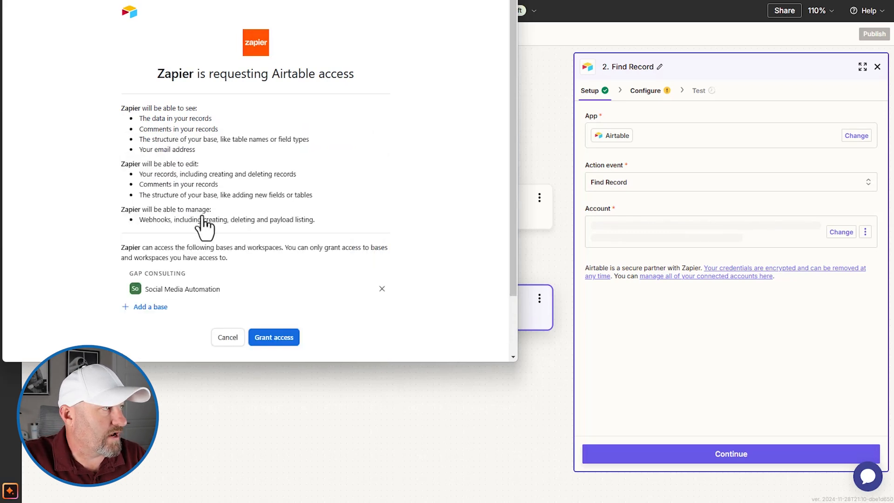
left_click(282, 345)
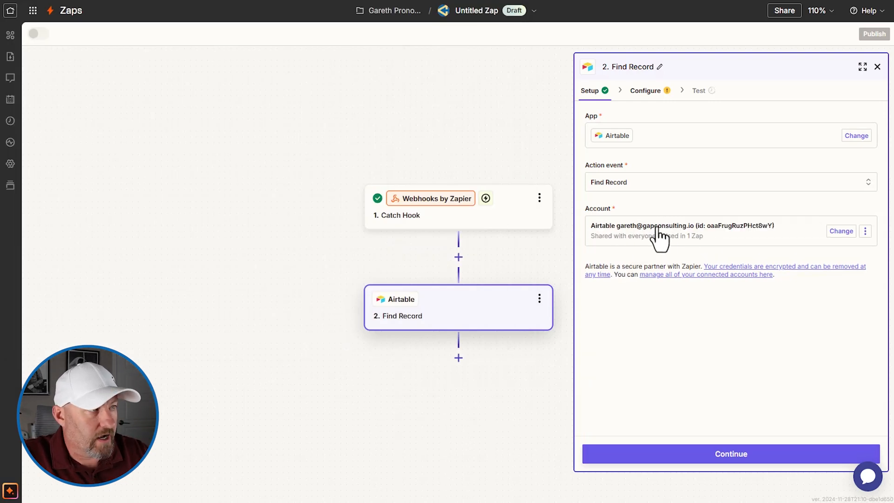
Rename the new Airtable connection to Social Media Test.
left_click(865, 232)
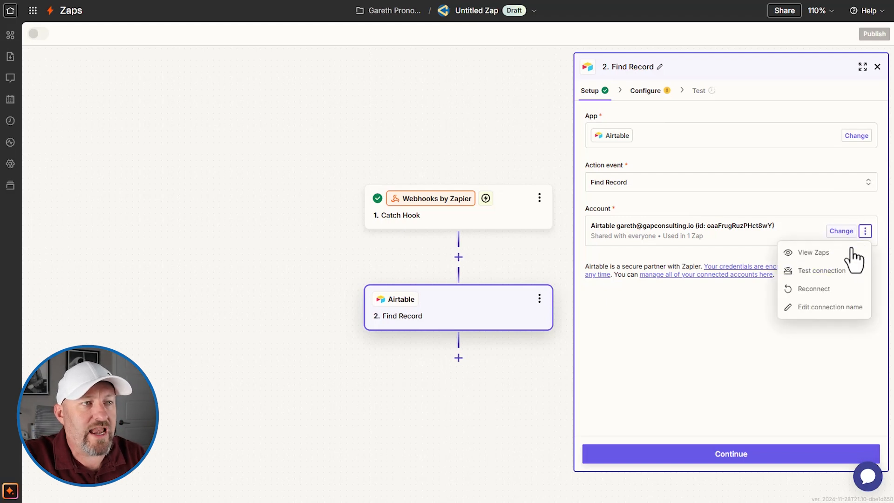
left_click(827, 307)
key("ctrl+a")
type("S")
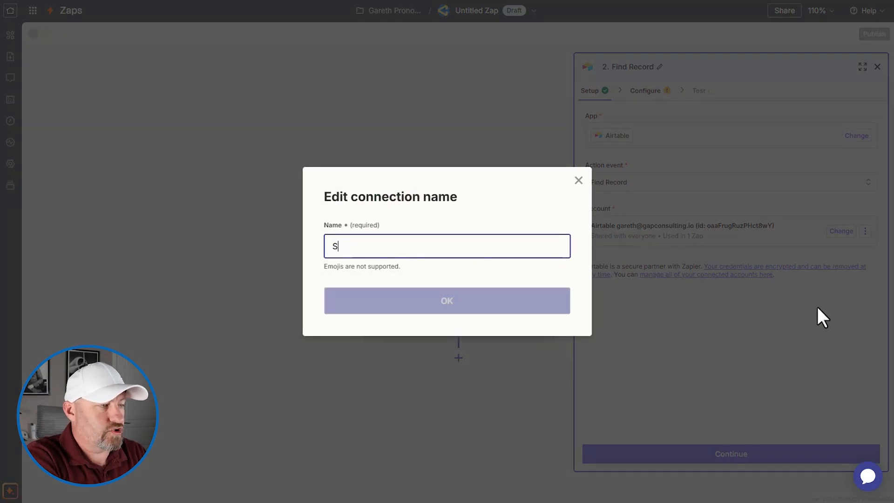
type("ocial Media Test")
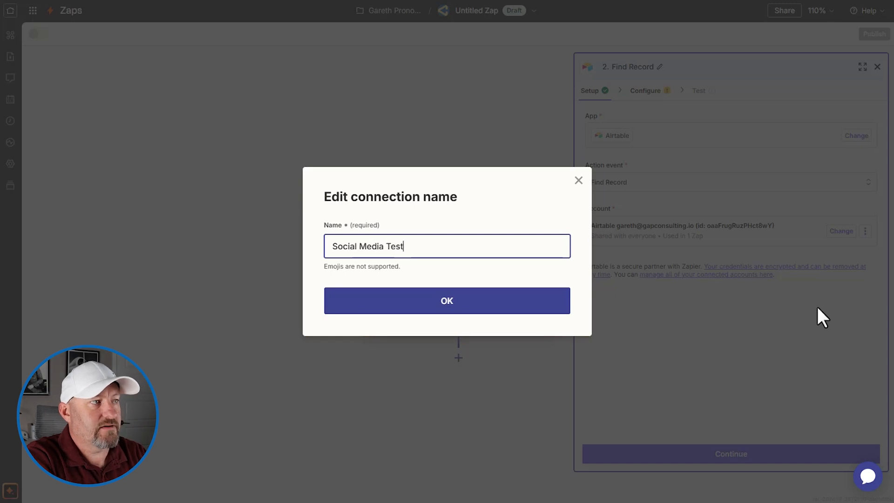
left_click(539, 303)
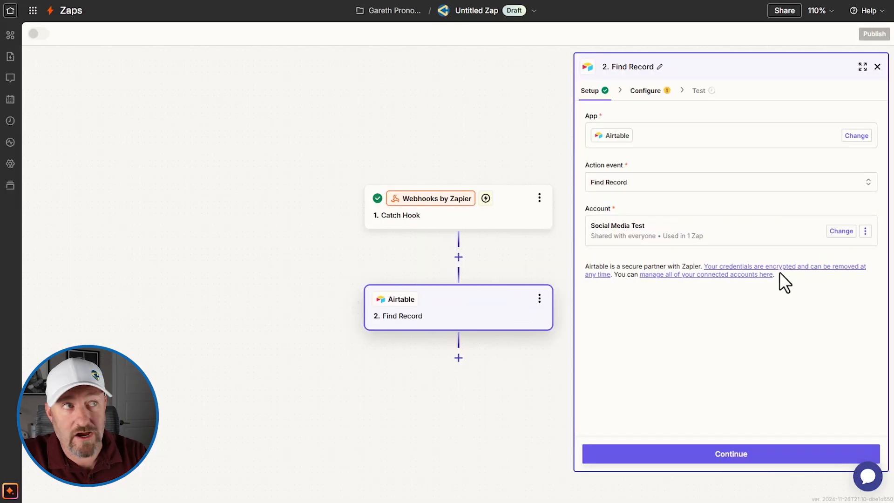
Configure Find Record to use the Social Media Automation base and the Social Media Posts table.
left_click(646, 92)
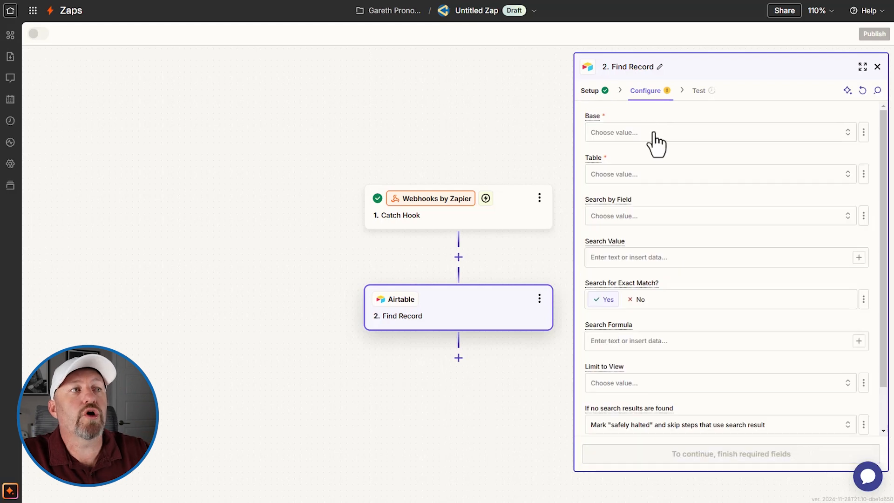
left_click(643, 133)
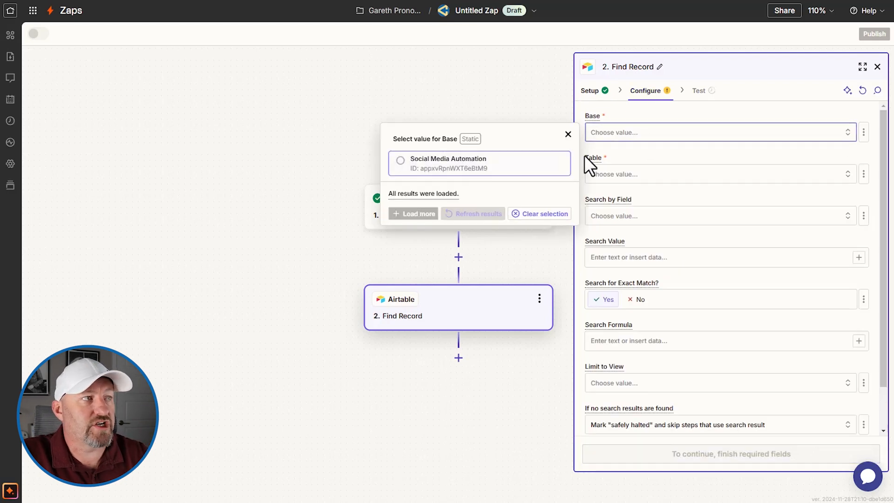
left_click(447, 175)
left_click(630, 176)
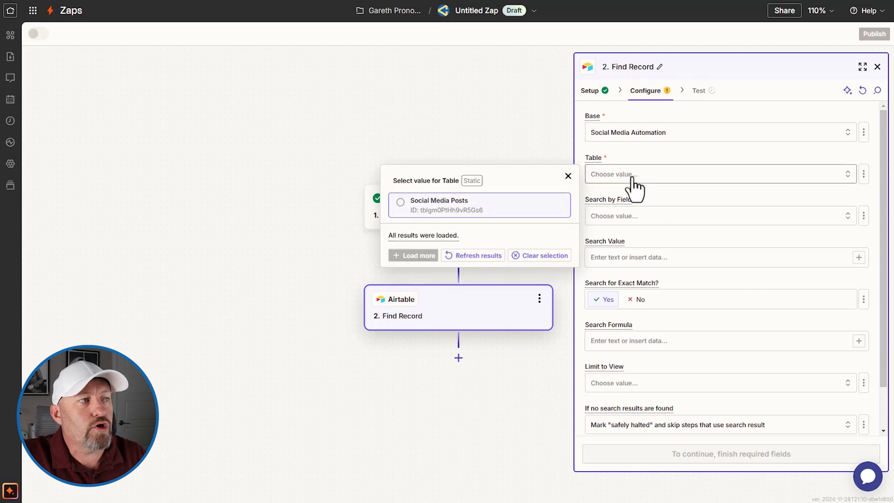
left_click(512, 216)
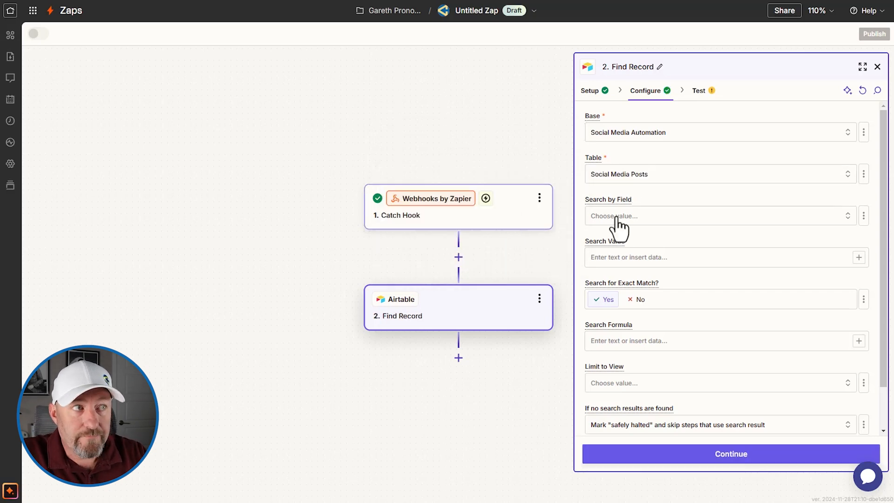
left_click(633, 234)
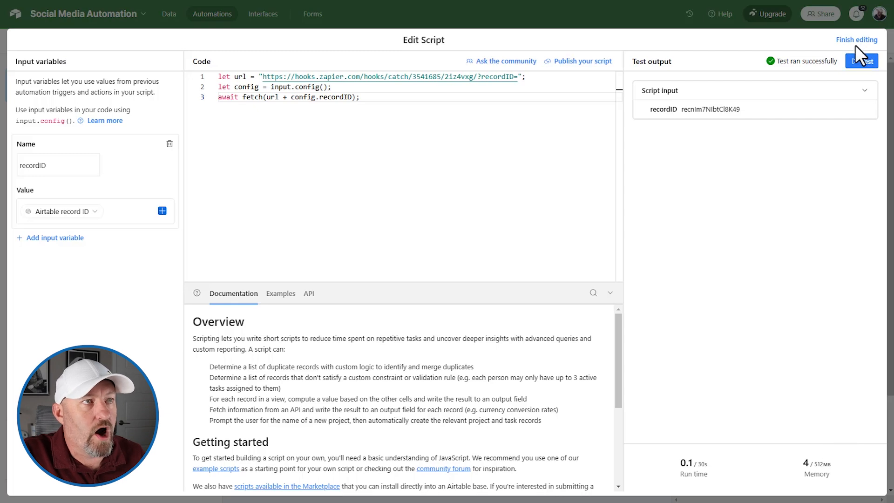
Switch back to Airtable and finish editing the automation's script.
left_click(857, 42)
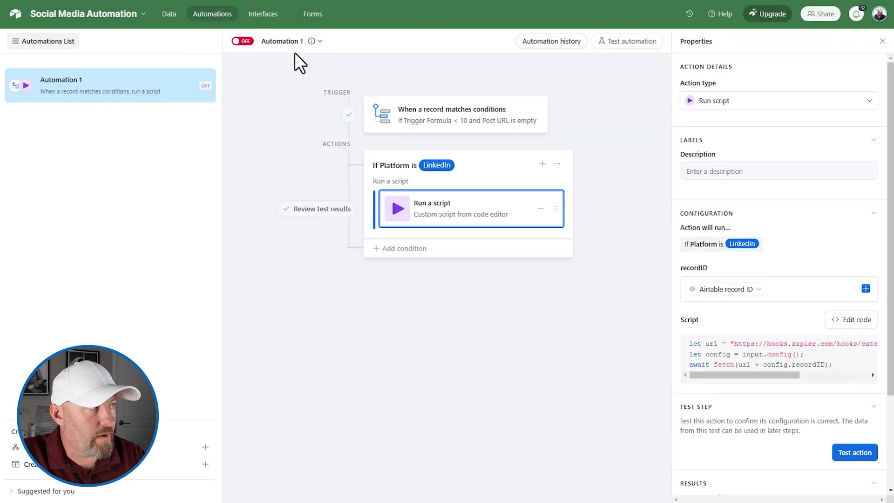
Switch to the Social Media Posts data and start a new formula field named Formula for Rec ID.
left_click(169, 14)
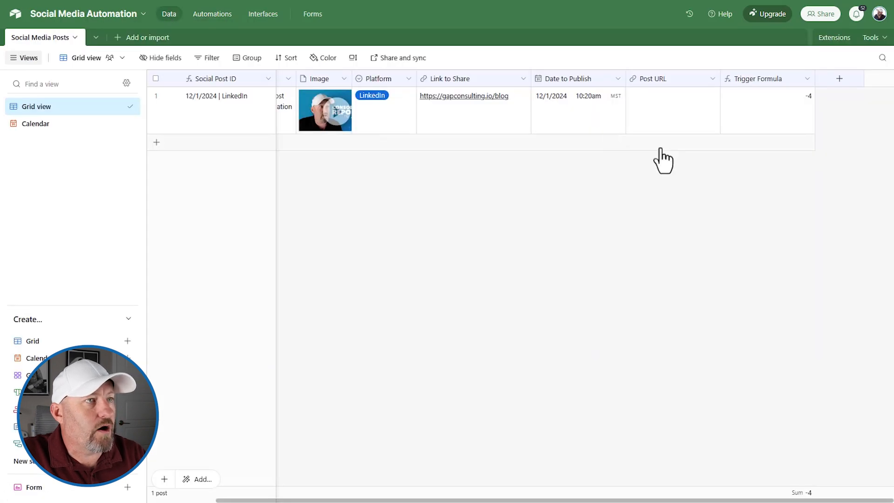
left_click(840, 79)
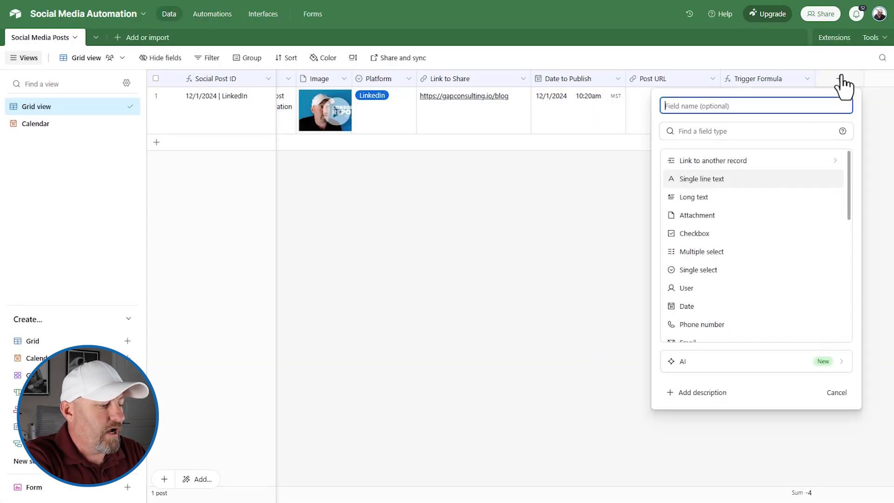
type("Formula")
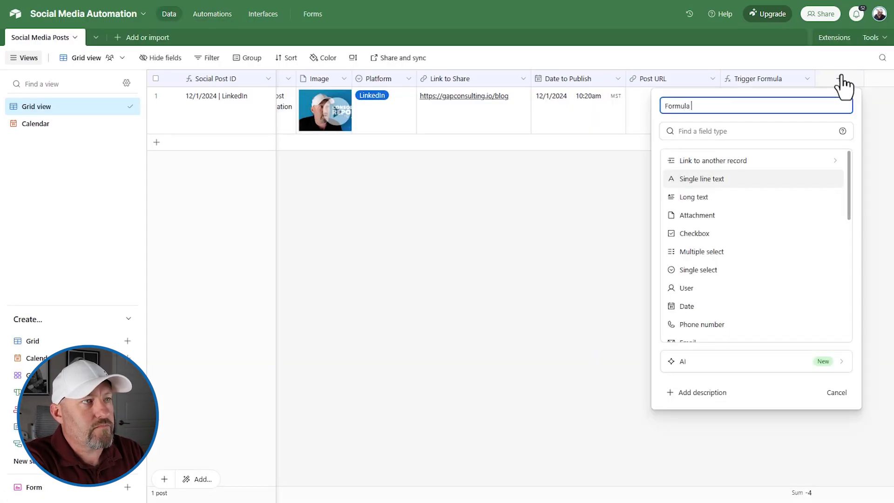
type(" for Rec ID")
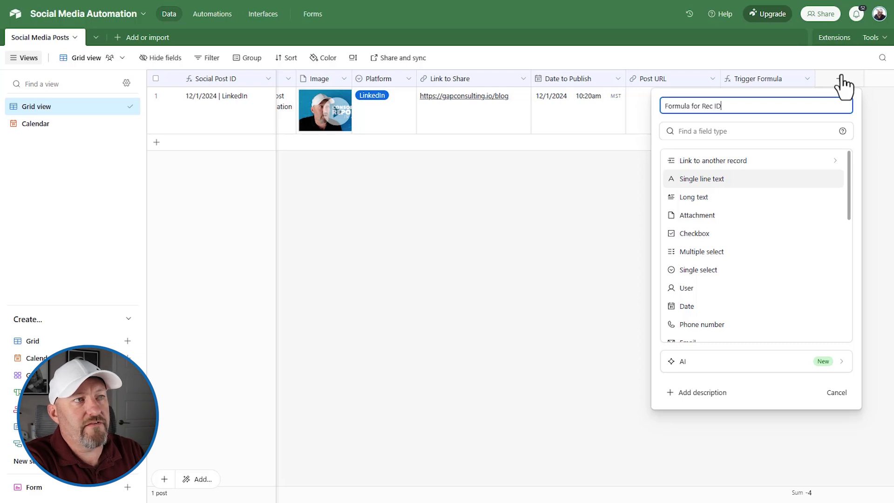
key("Tab")
type("for")
key("Return")
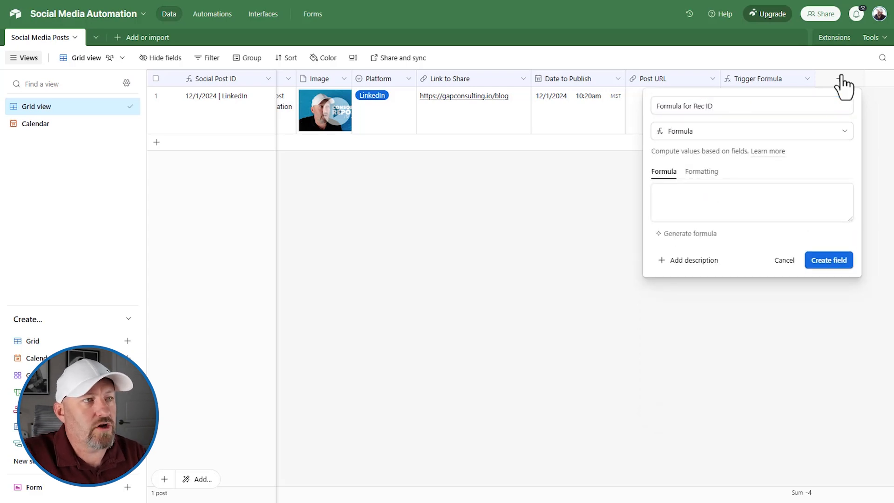
Enter RECORD_ID() as the formula and create the field.
left_click(758, 217)
type("reco")
key("Tab")
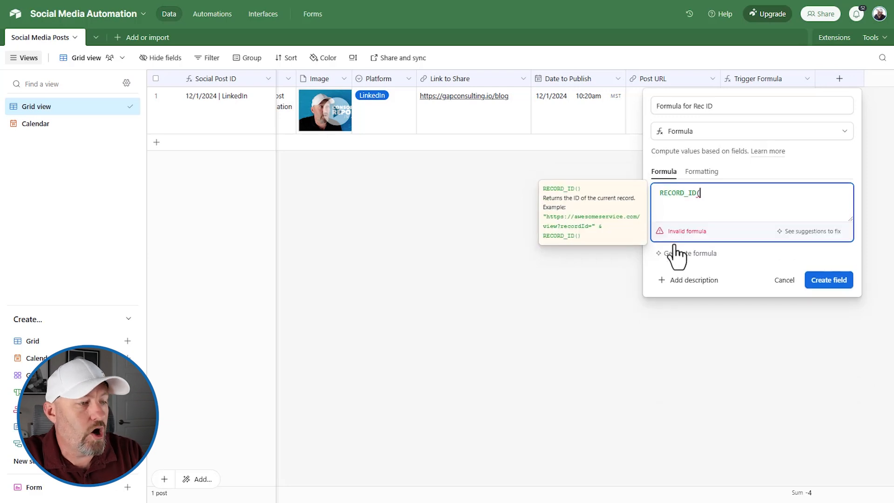
type(")")
left_click(839, 281)
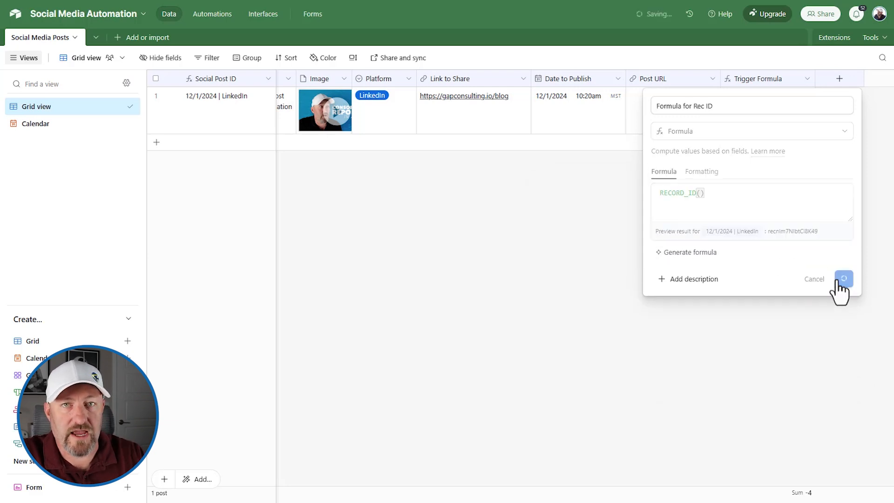
left_click(827, 96)
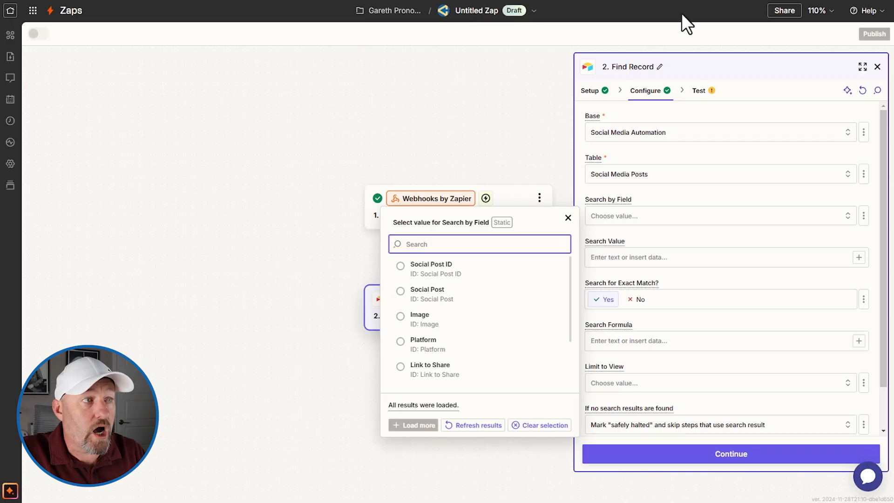
Switch to the Zap, refresh the Find Record step's field choices, and set it to search by Formula for Rec ID.
left_click(676, 191)
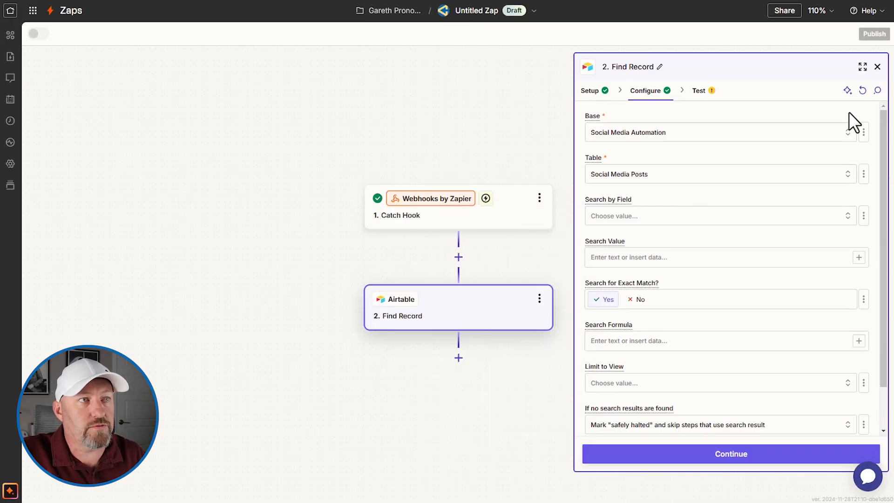
left_click(863, 90)
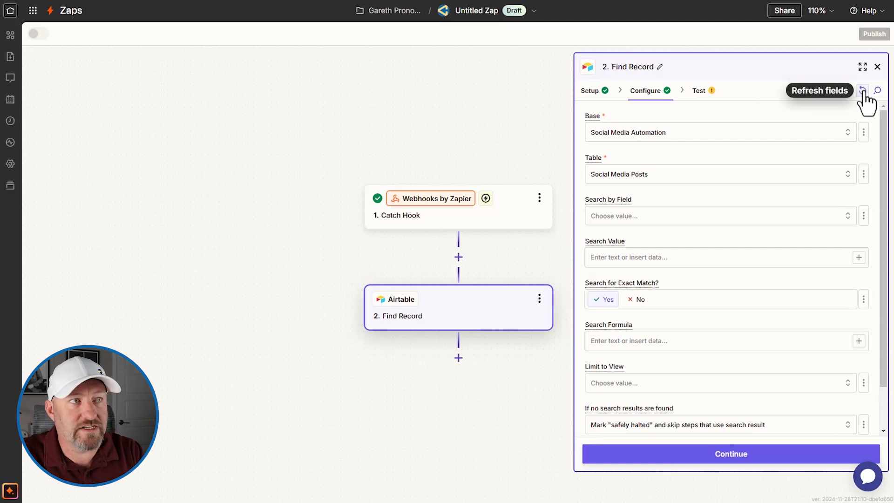
left_click(653, 222)
scroll(459, 343, "down", 3)
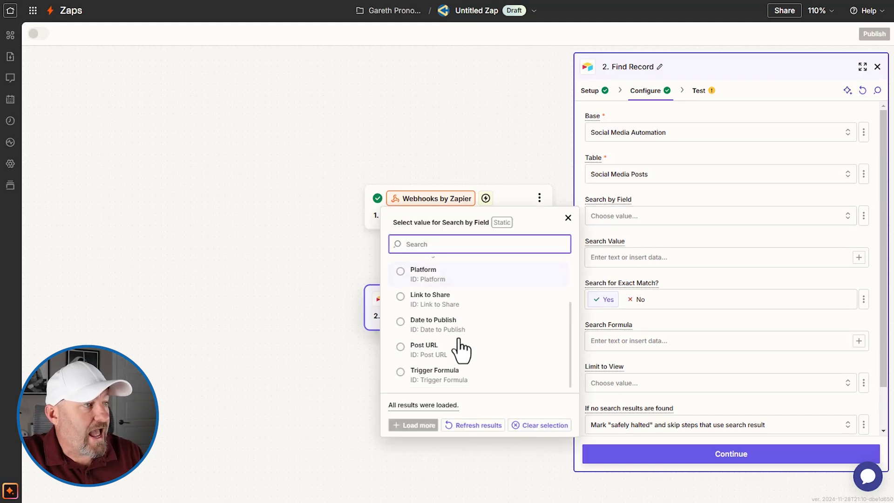
left_click(480, 425)
scroll(489, 371, "down", 1)
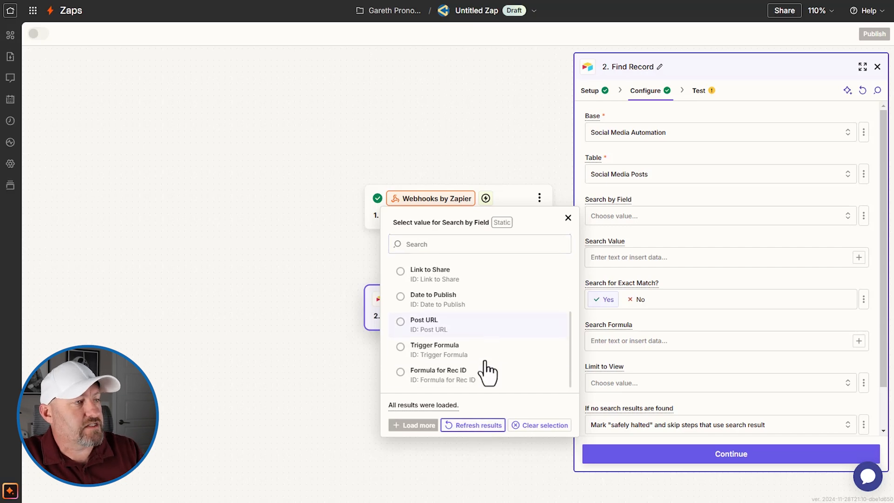
left_click(471, 387)
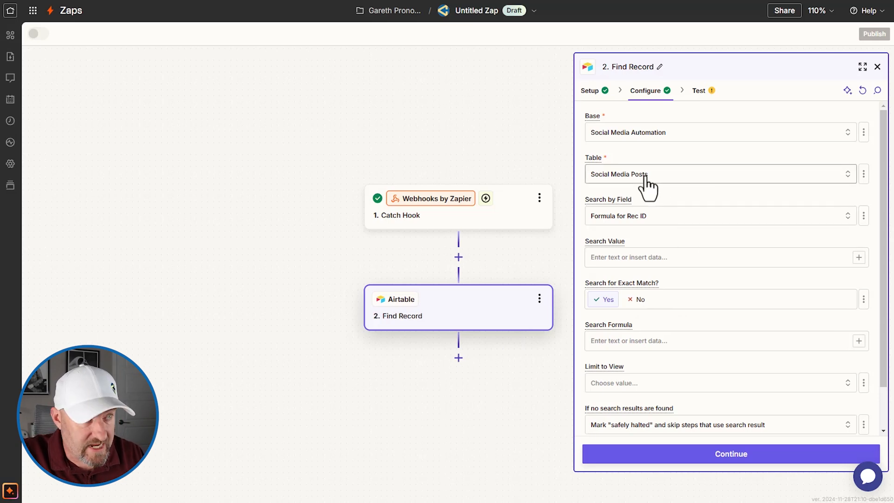
Map the search value to the Querystring Record ID from the Catch Hook step.
left_click(643, 257)
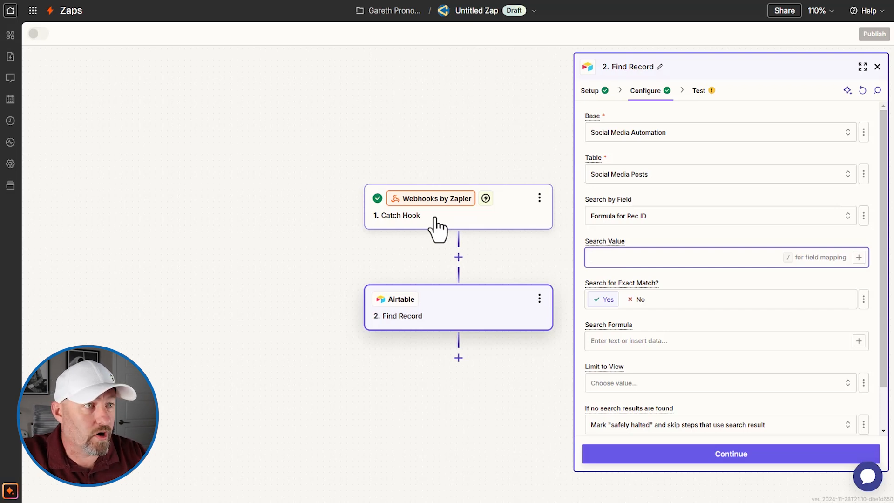
left_click(860, 257)
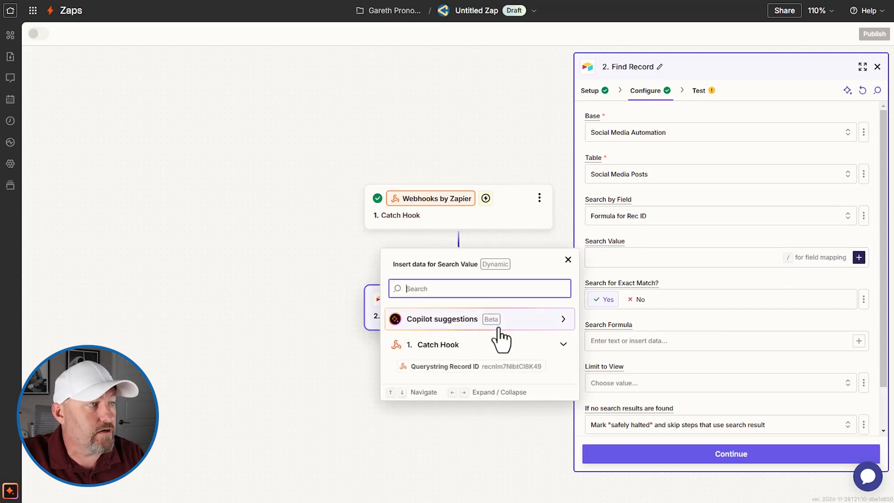
left_click(479, 346)
left_click(480, 346)
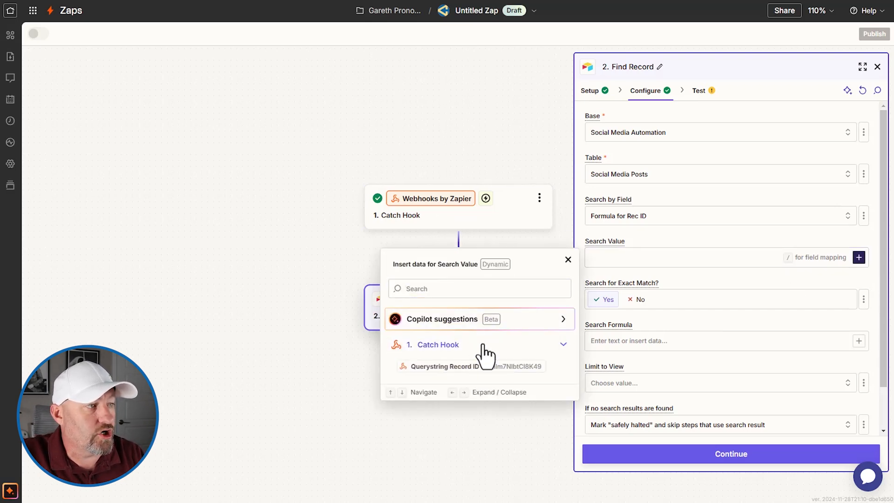
left_click(460, 371)
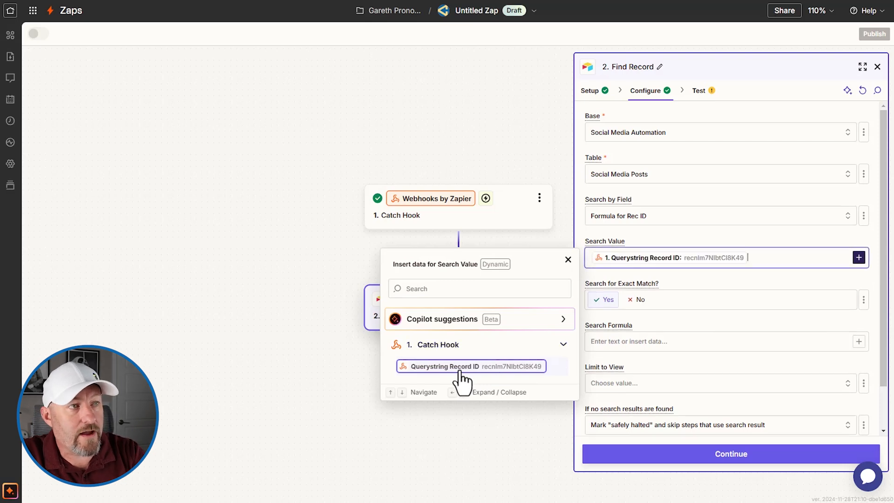
left_click(686, 278)
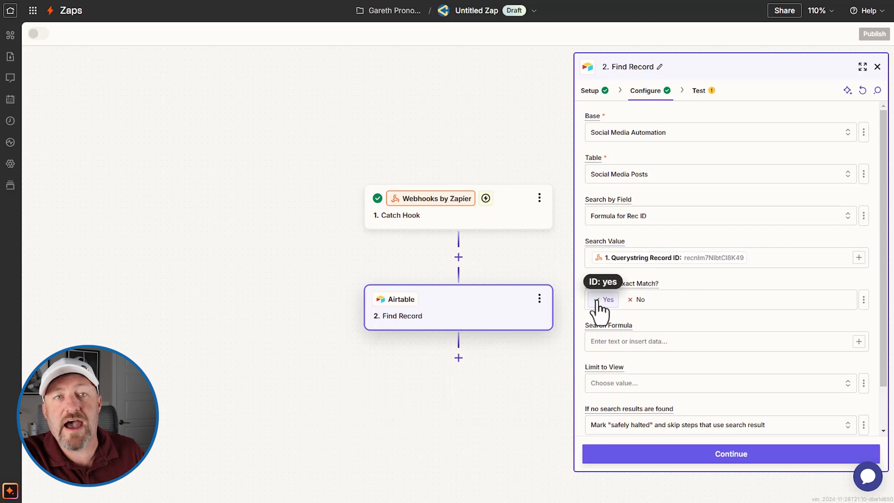
Test the Find Record step and review the field data it returns.
scroll(637, 301, "down", 2)
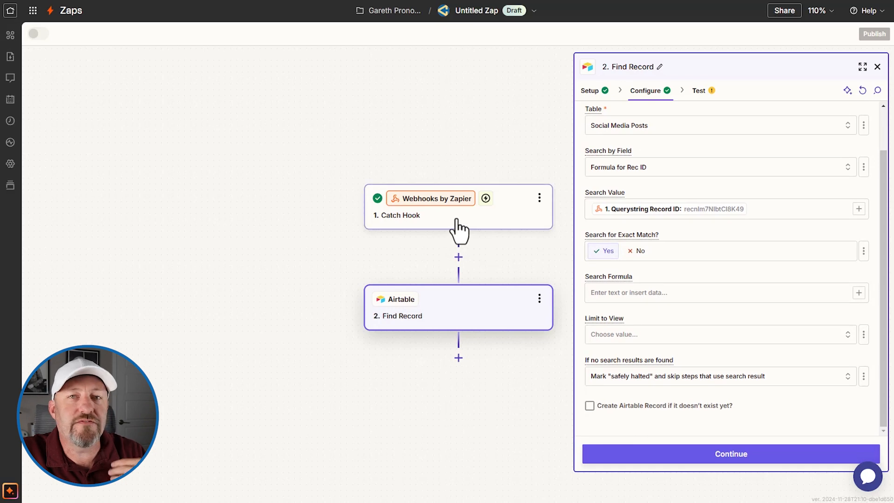
left_click(718, 468)
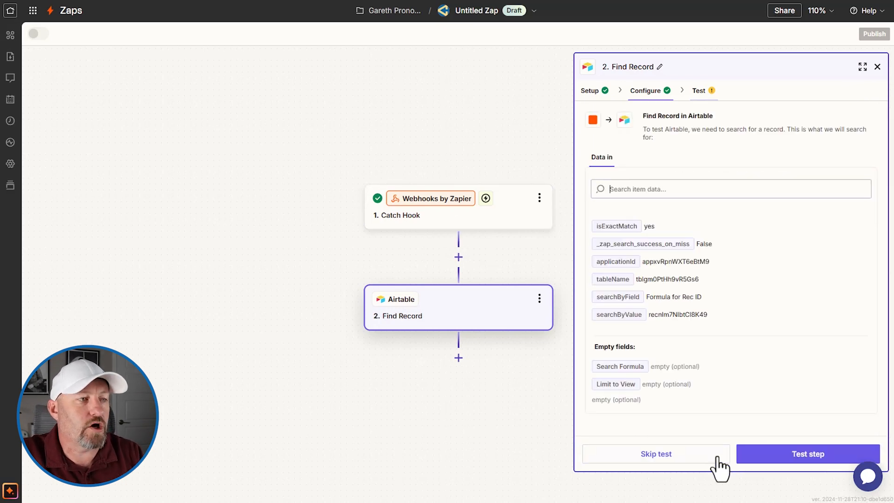
left_click(821, 456)
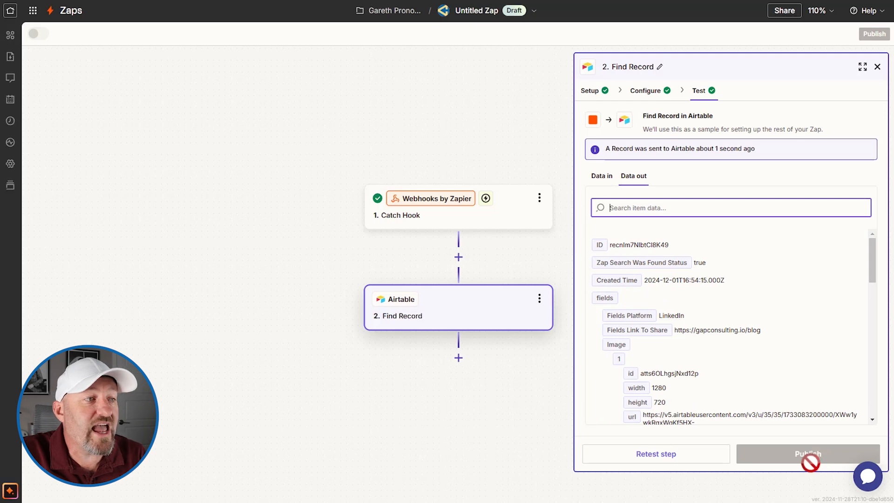
scroll(773, 349, "down", 4)
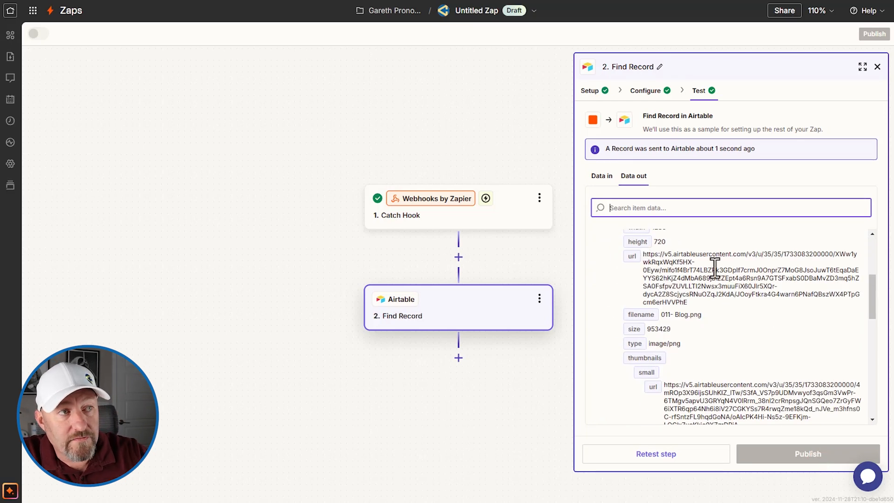
scroll(718, 270, "down", 4)
scroll(729, 279, "down", 6)
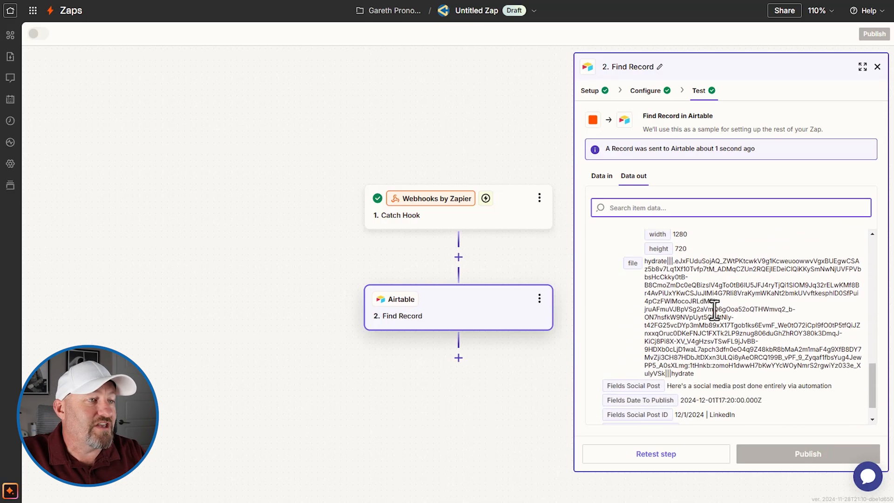
scroll(715, 310, "down", 1)
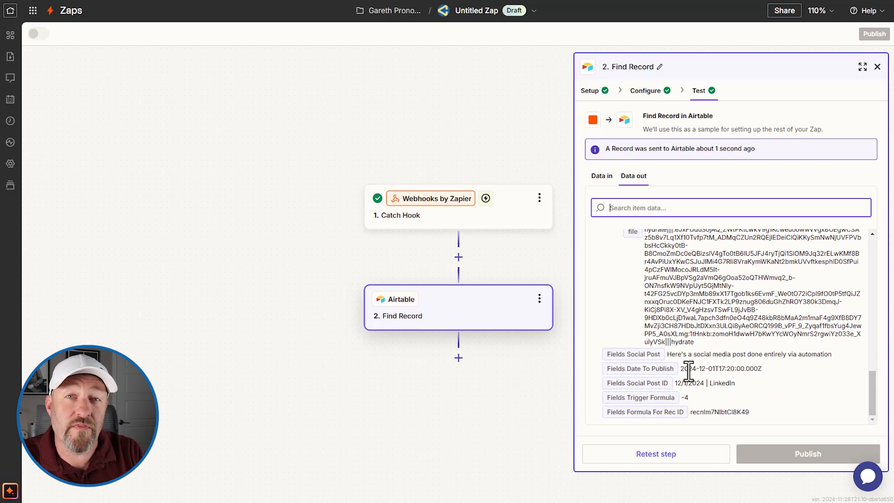
Add a LinkedIn action after Find Record with the Create Share Update event, and continue to its configuration.
left_click(459, 358)
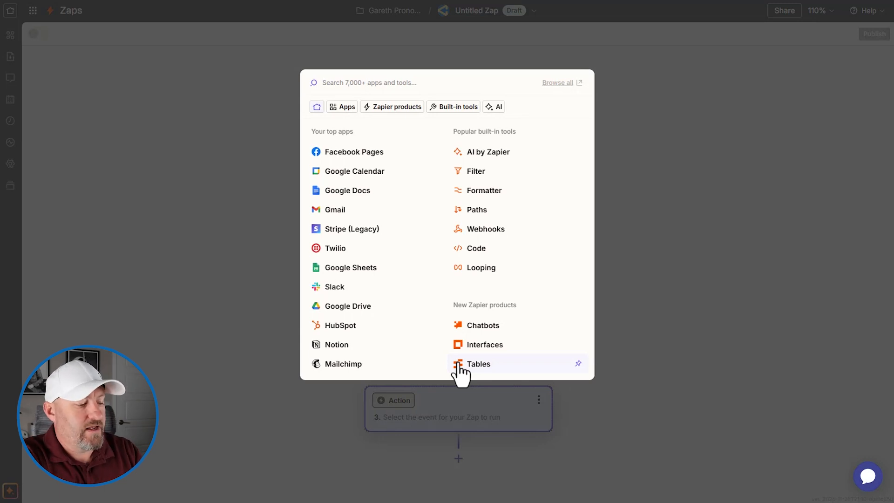
type("linke")
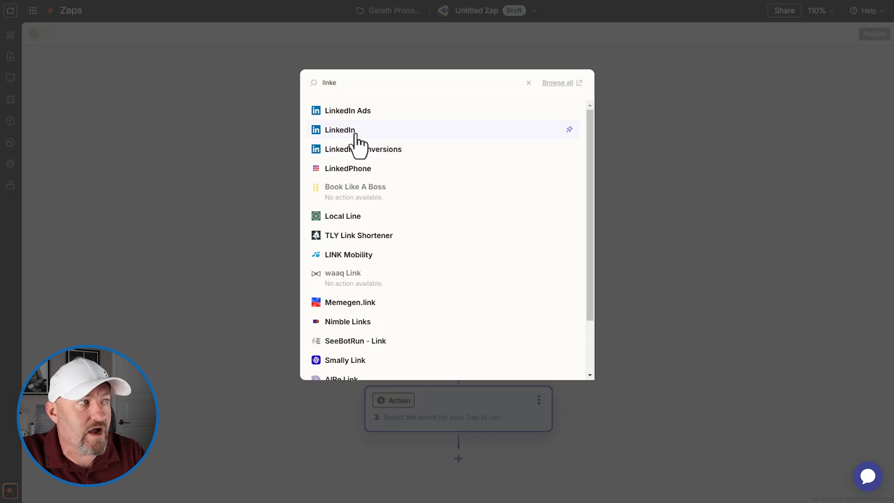
left_click(355, 140)
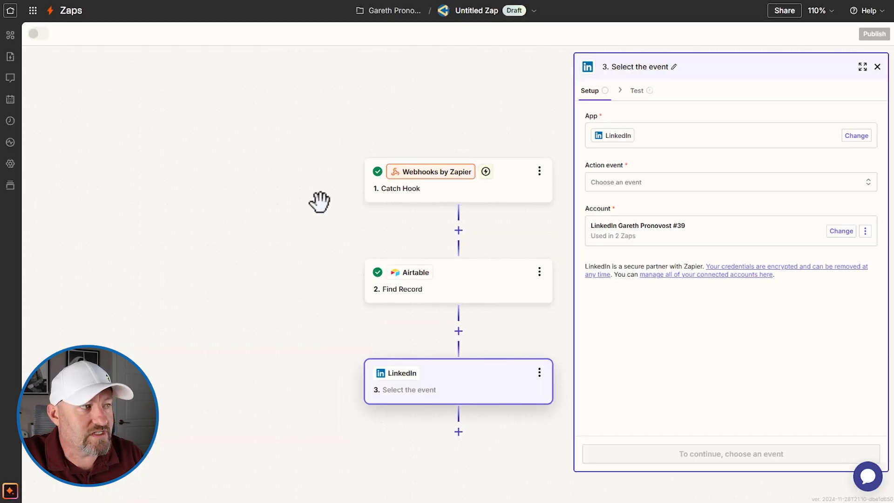
left_click(617, 186)
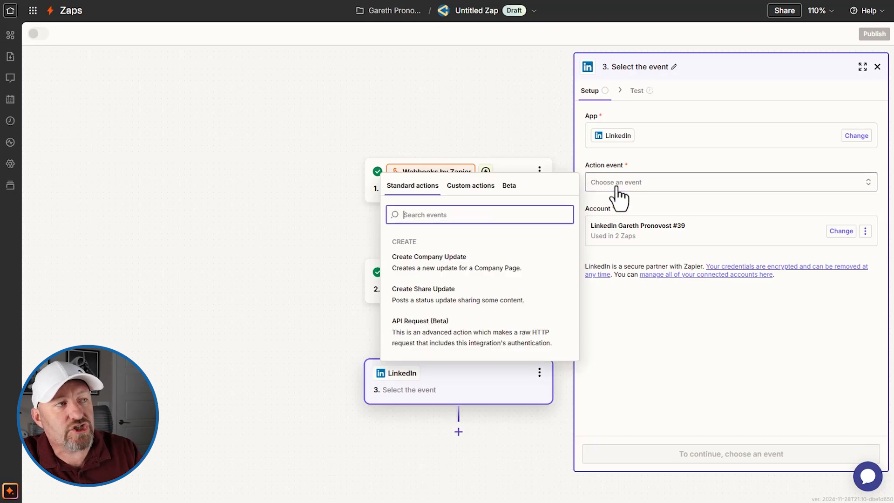
left_click(444, 300)
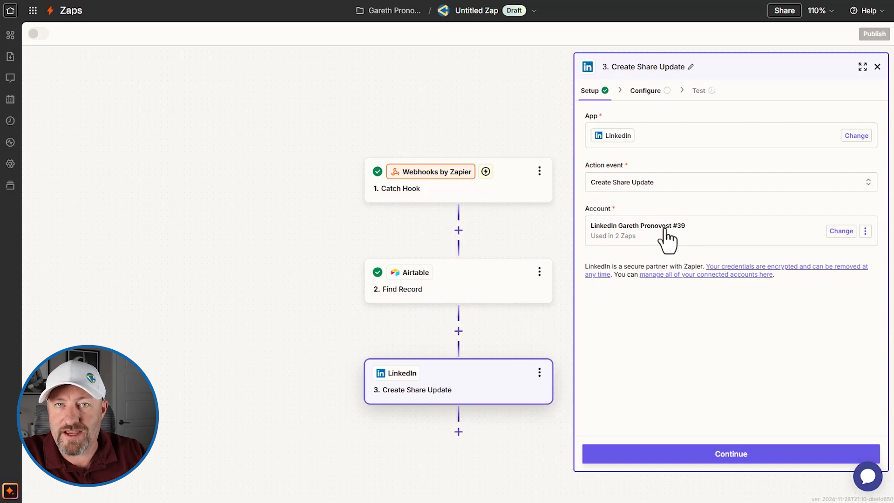
left_click(715, 454)
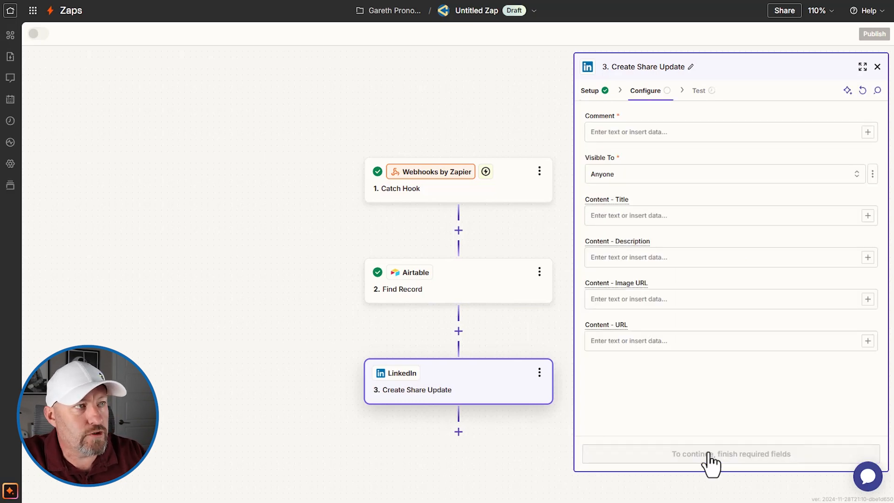
Map the LinkedIn post's Comment to Fields Social Post from the Find Record step.
left_click(634, 132)
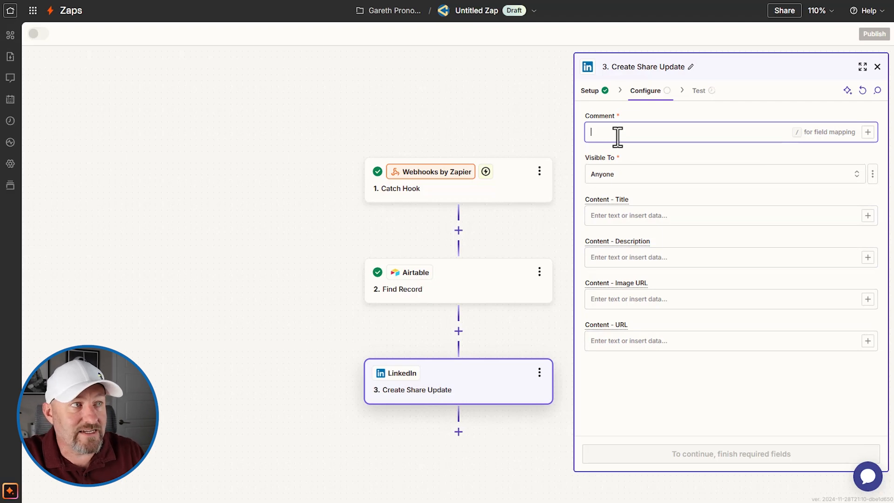
left_click(867, 132)
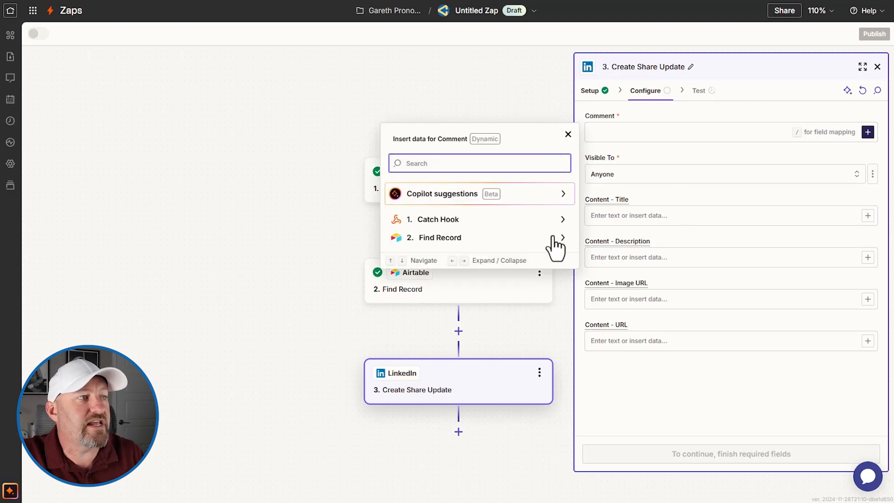
left_click(487, 239)
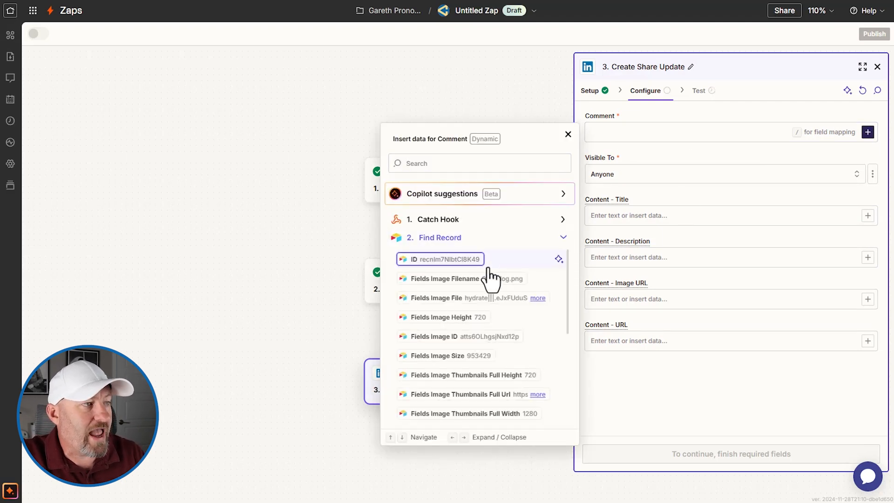
scroll(478, 291, "down", 5)
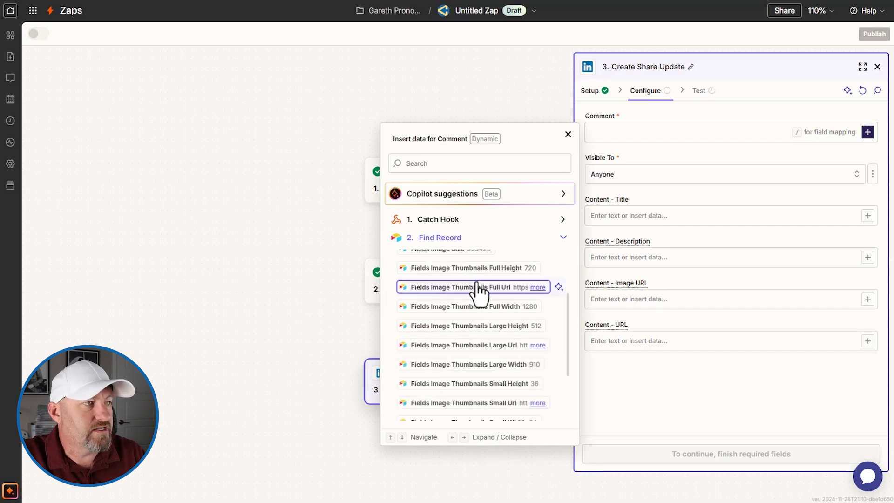
scroll(480, 301, "down", 3)
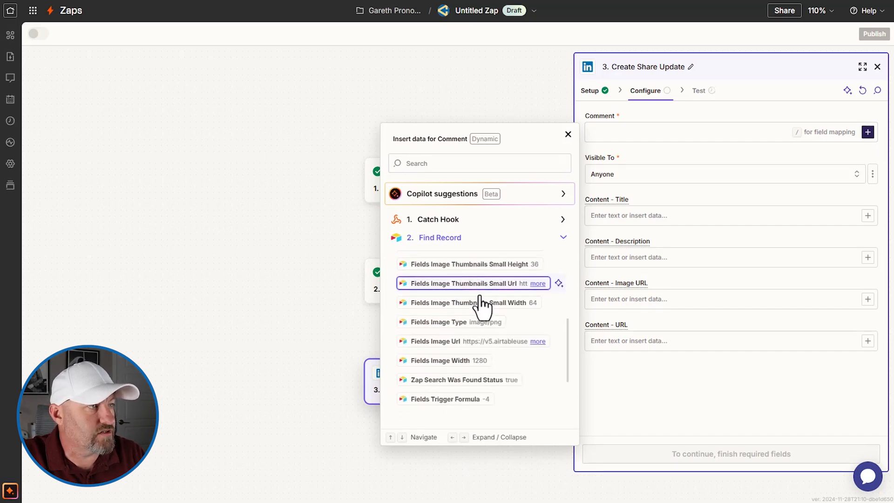
scroll(481, 330, "down", 1)
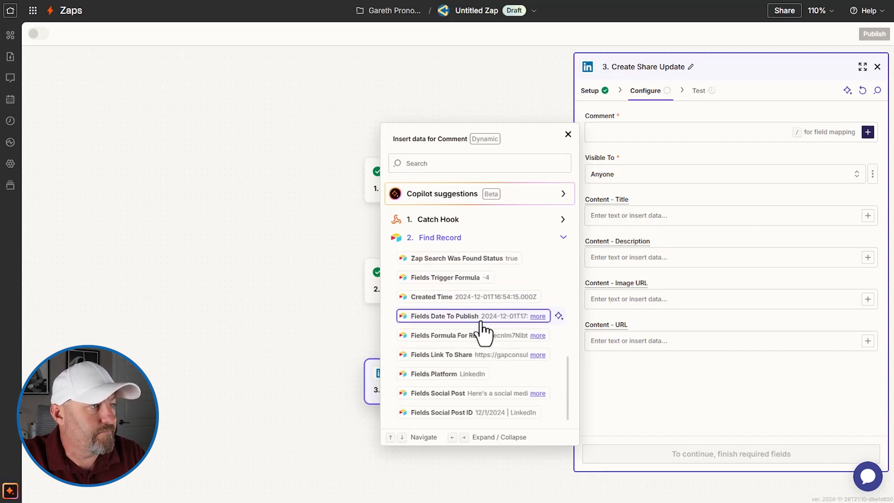
left_click(446, 394)
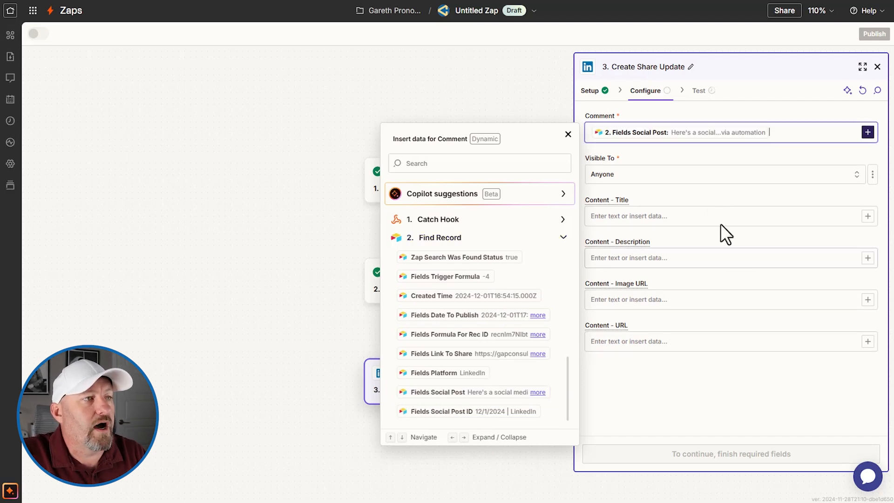
left_click(695, 190)
left_click(654, 215)
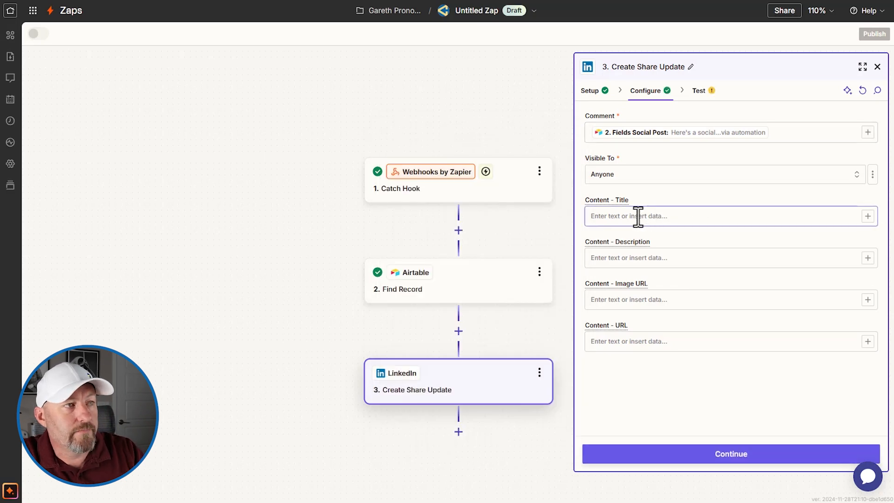
Search the Find Record data for "image" and map Content - Image URL to Fields Image Thumbnails Full Url.
left_click(639, 303)
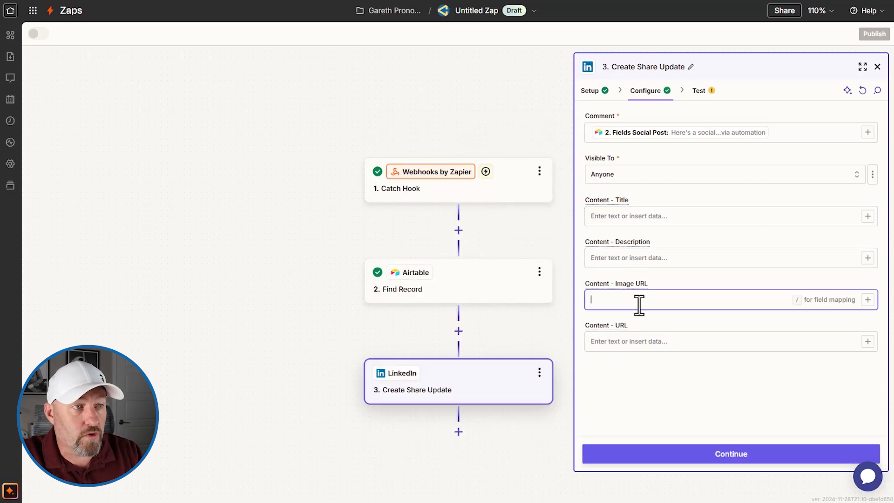
left_click(868, 299)
left_click(482, 406)
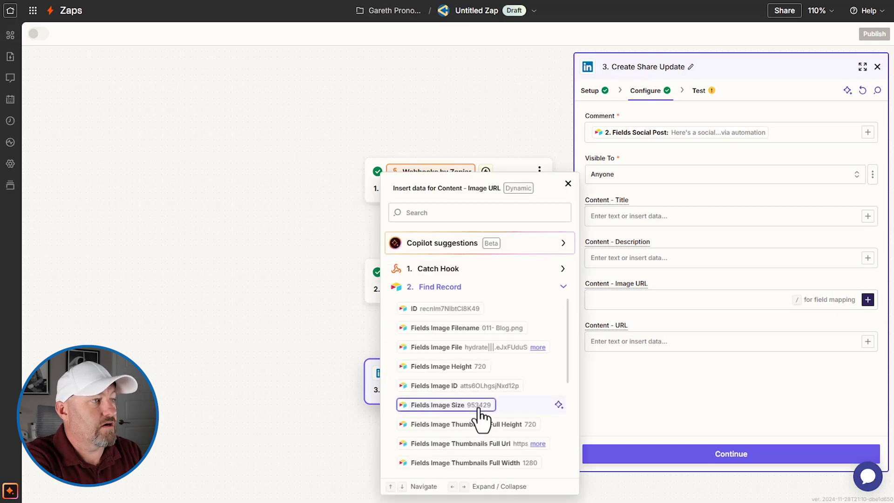
type("image")
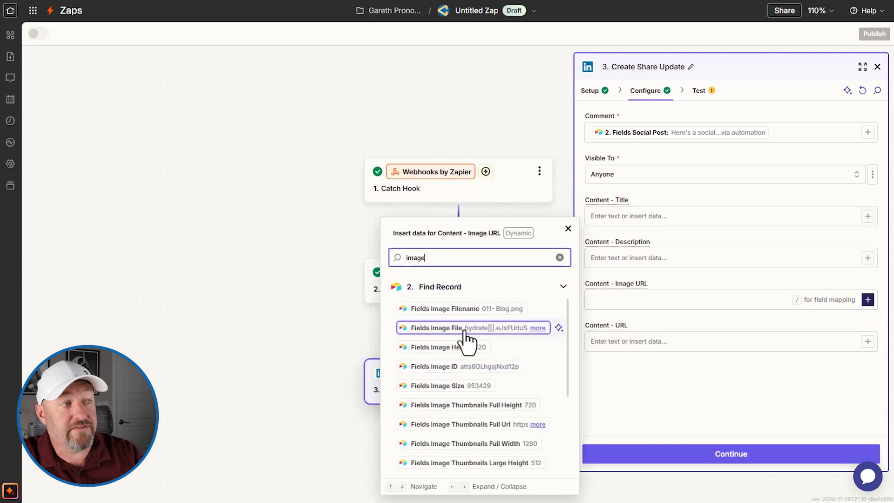
scroll(463, 345, "down", 3)
scroll(463, 373, "up", 2)
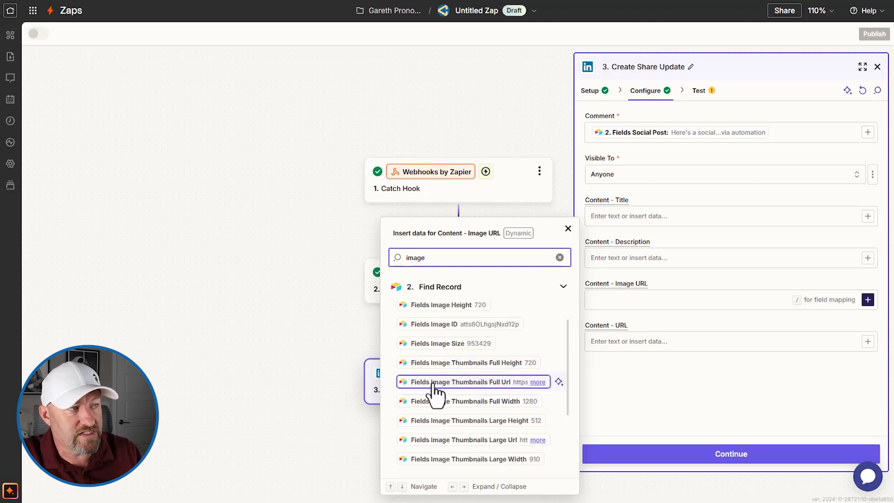
left_click(476, 386)
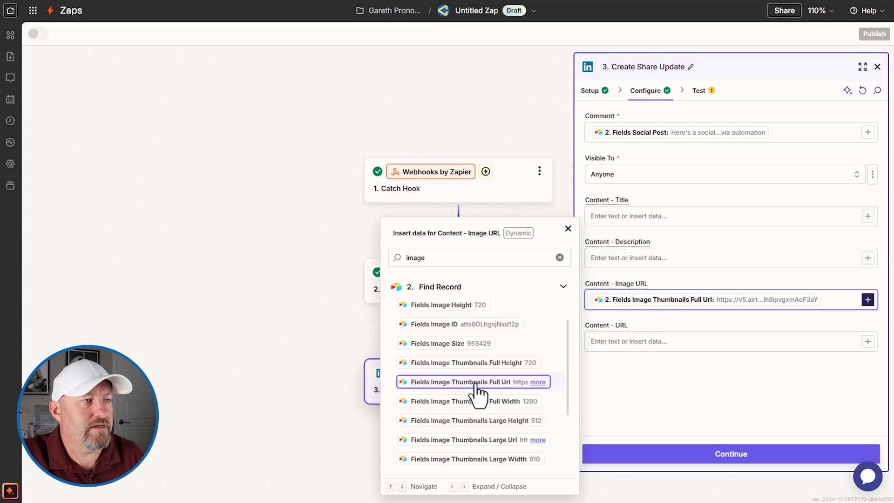
Map Content - URL to Fields Link To Share from Find Record and continue to the LinkedIn step's test.
left_click(669, 348)
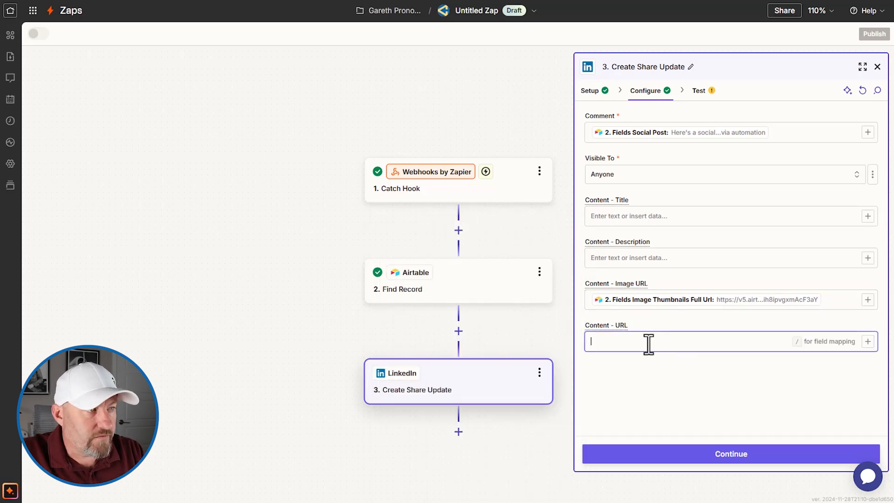
left_click(868, 342)
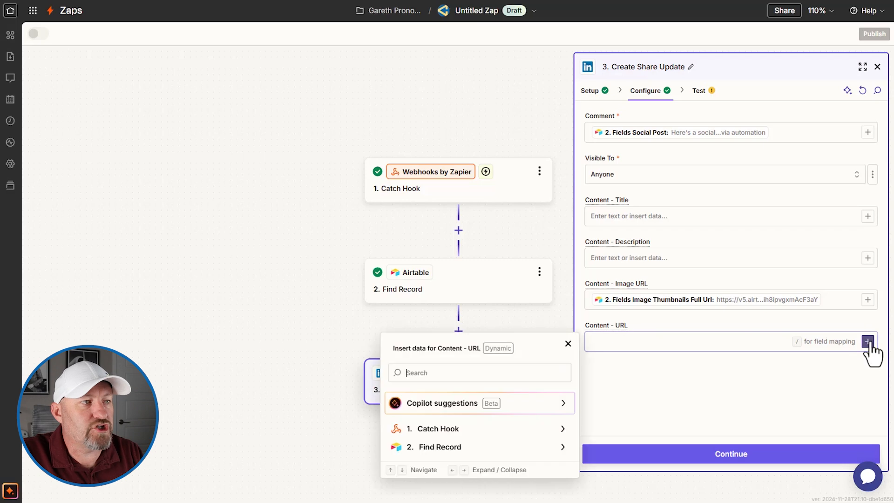
left_click(471, 449)
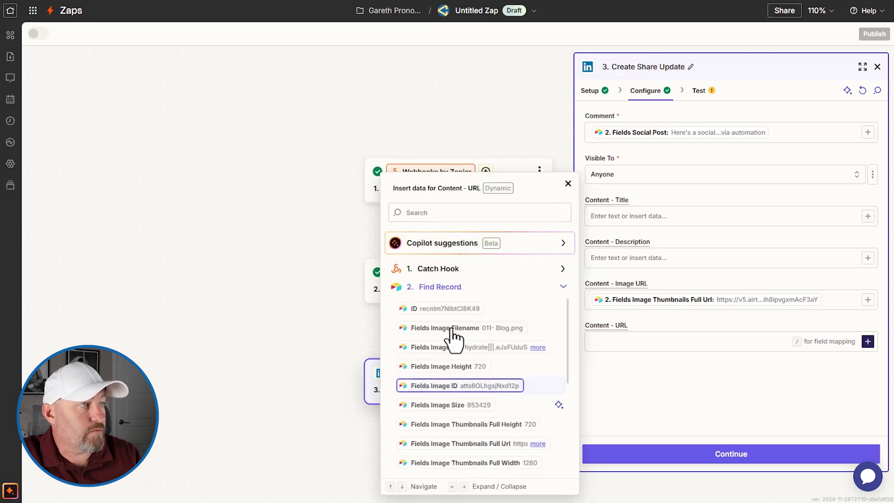
left_click(423, 213)
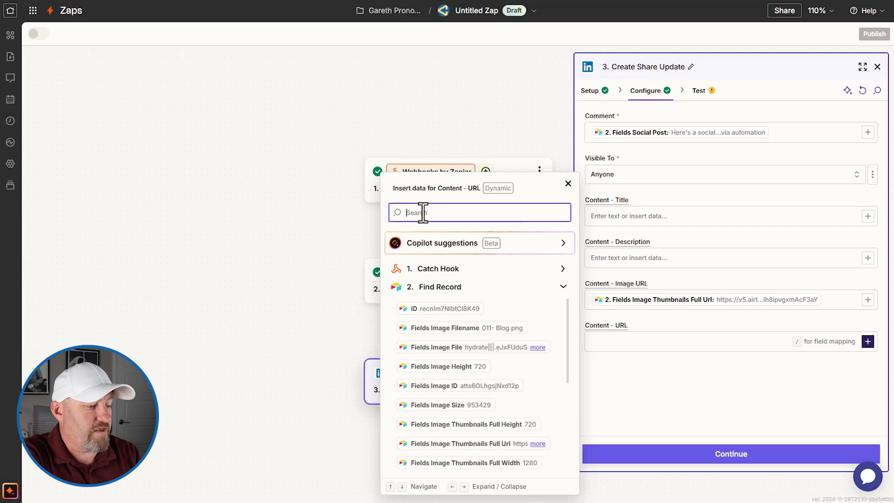
type("link")
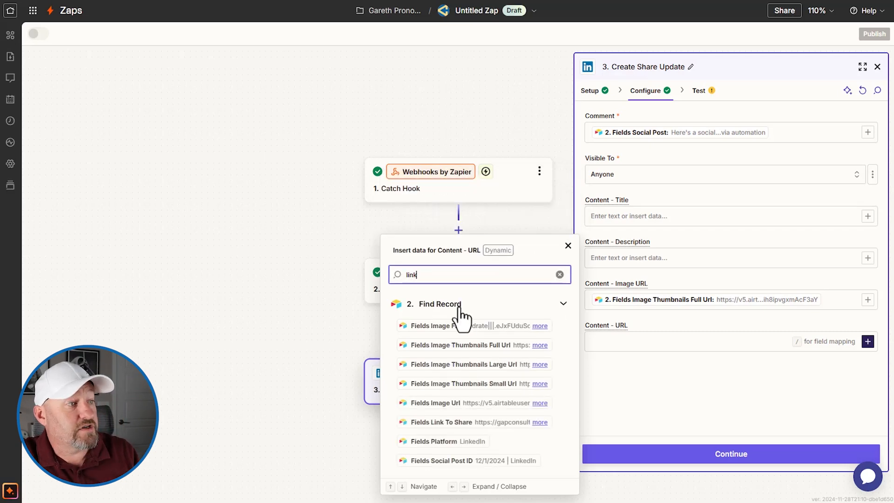
left_click(455, 422)
left_click(729, 453)
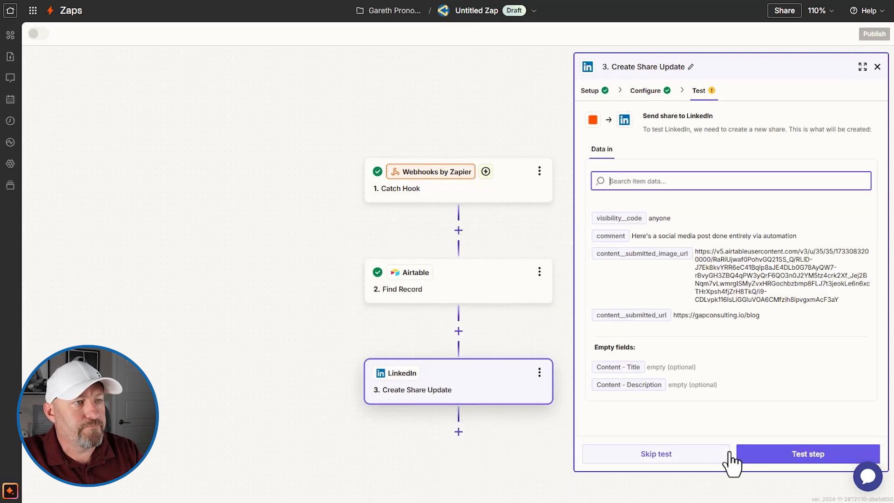
Test the Create Share Update step, then open the resulting post from the LinkedIn profile's activity to check it.
left_click(743, 456)
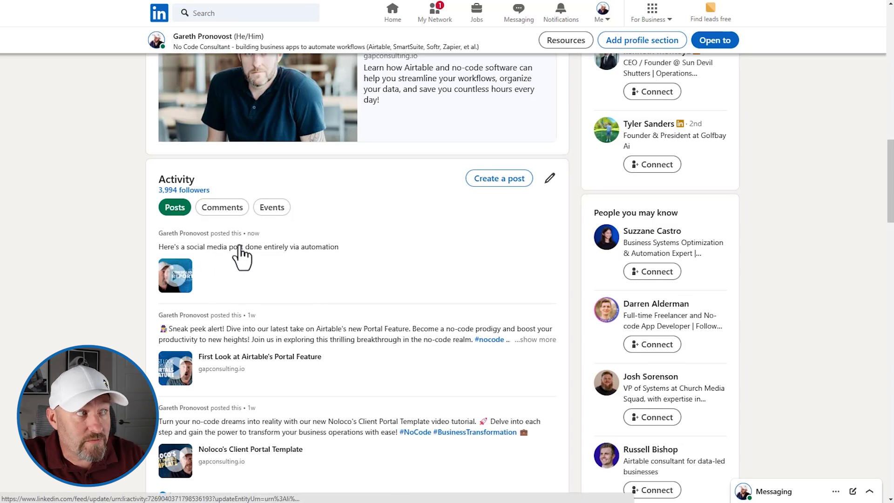
left_click(183, 275)
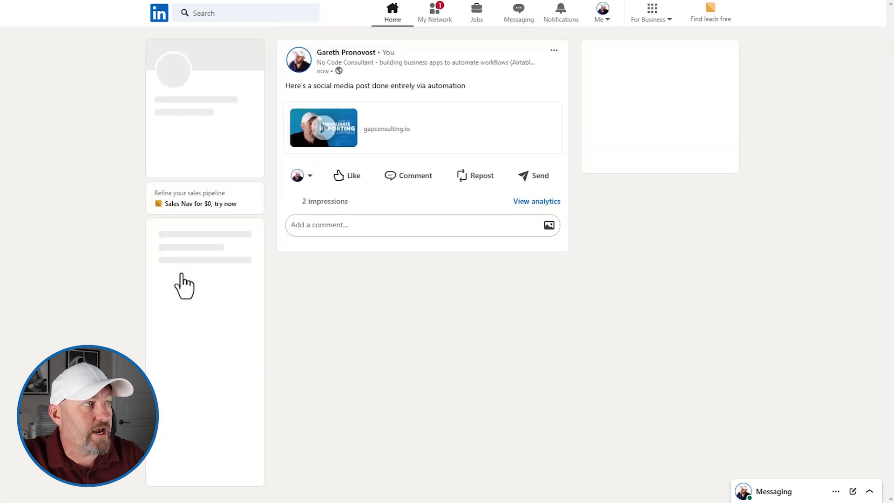
left_click(316, 134)
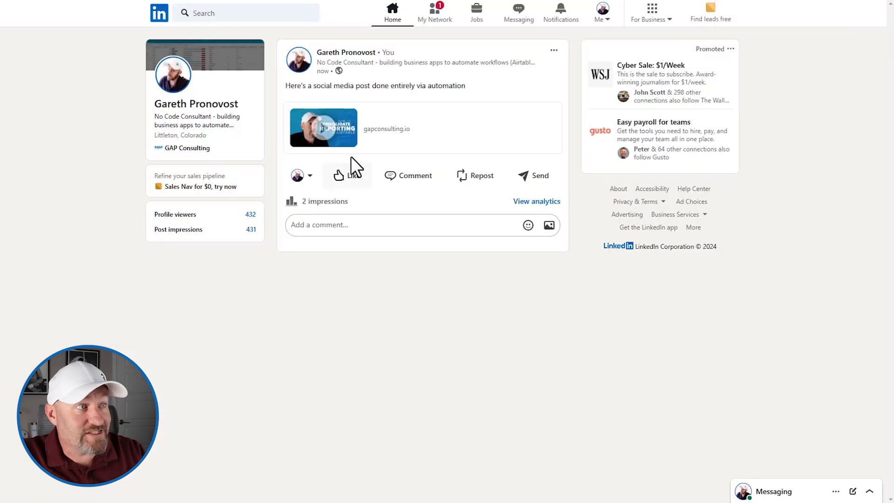
Delete the published test post from LinkedIn.
left_click(554, 50)
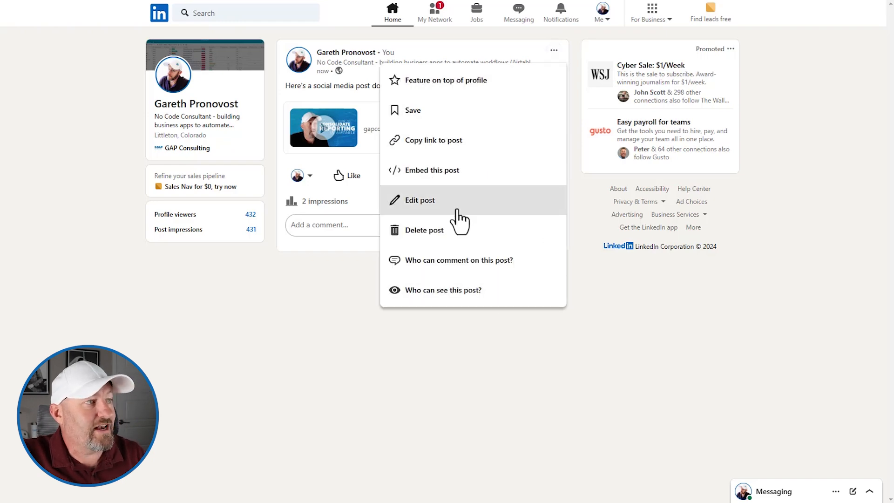
left_click(454, 232)
left_click(506, 91)
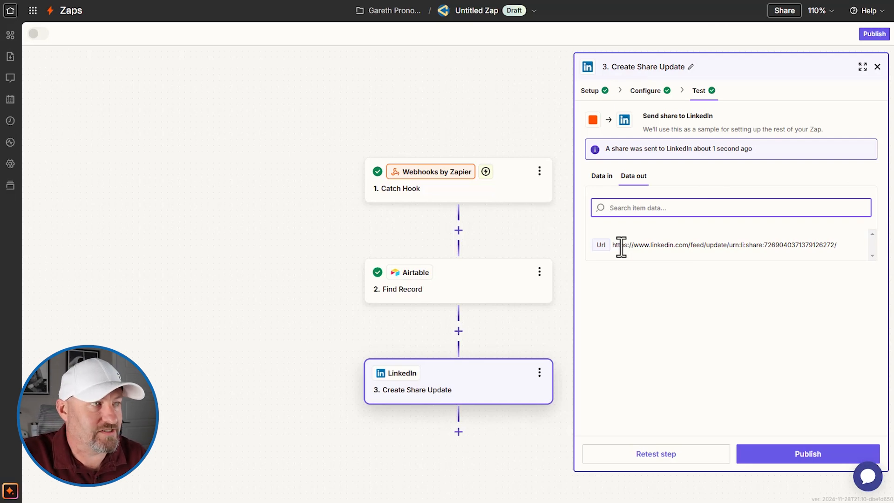
Switch to the Zap, add an Airtable action after Create Share Update with the Update Record event, and continue to its configuration.
left_click(459, 432)
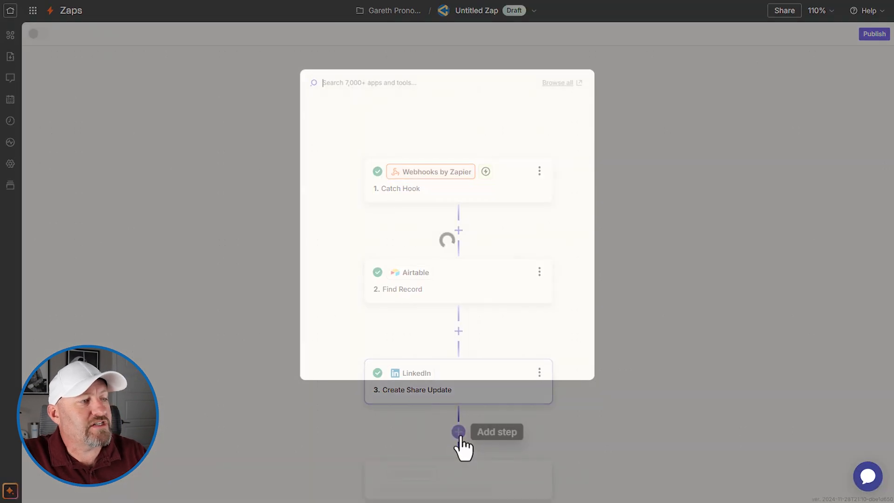
type("a")
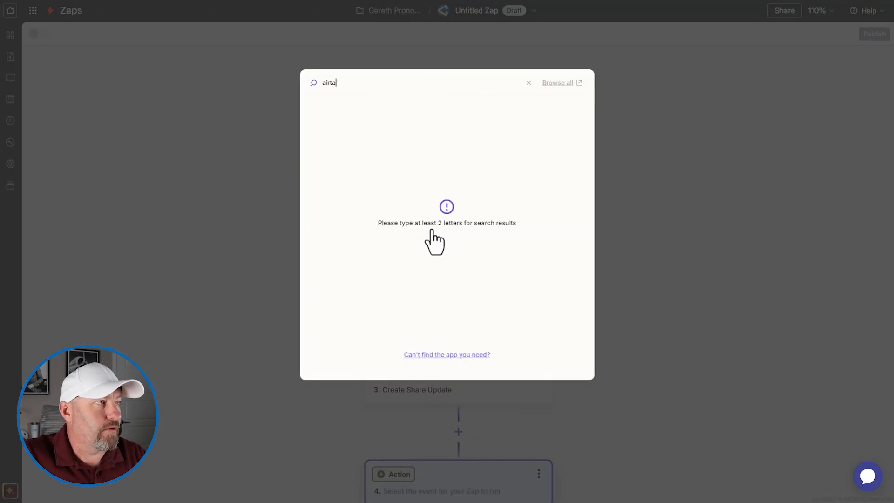
type("irta")
left_click(330, 114)
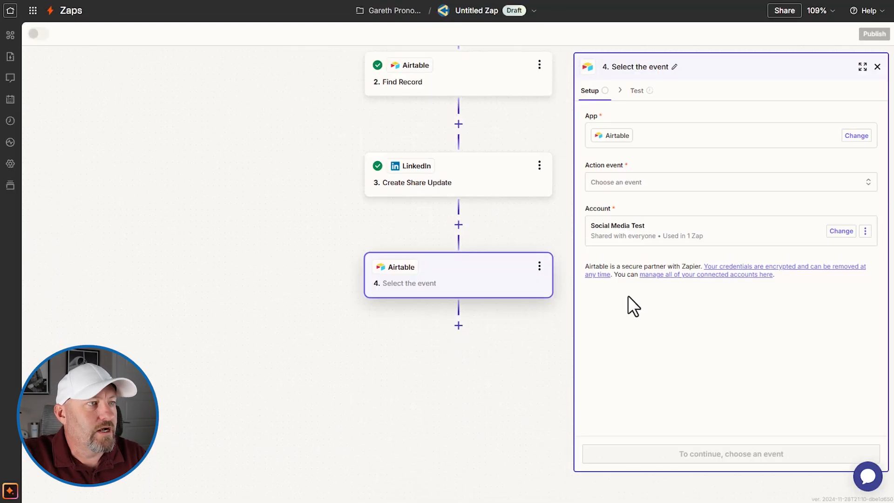
left_click(653, 183)
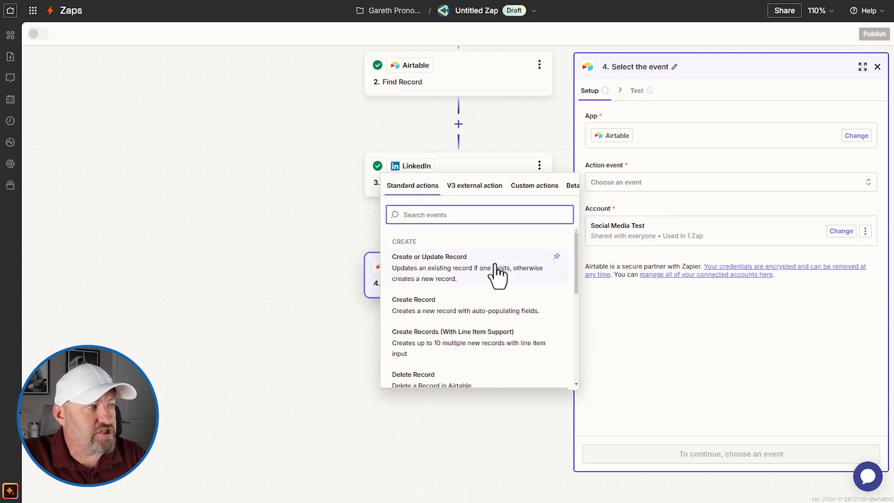
scroll(493, 280, "down", 3)
left_click(429, 313)
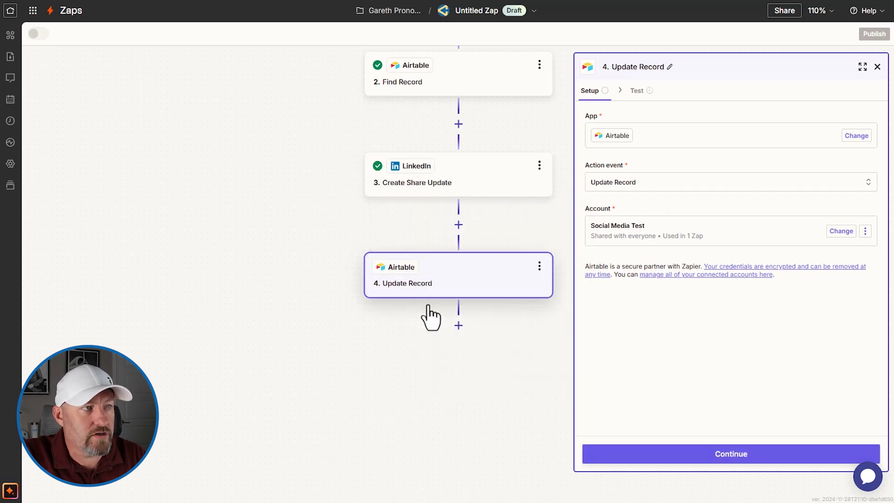
left_click(705, 459)
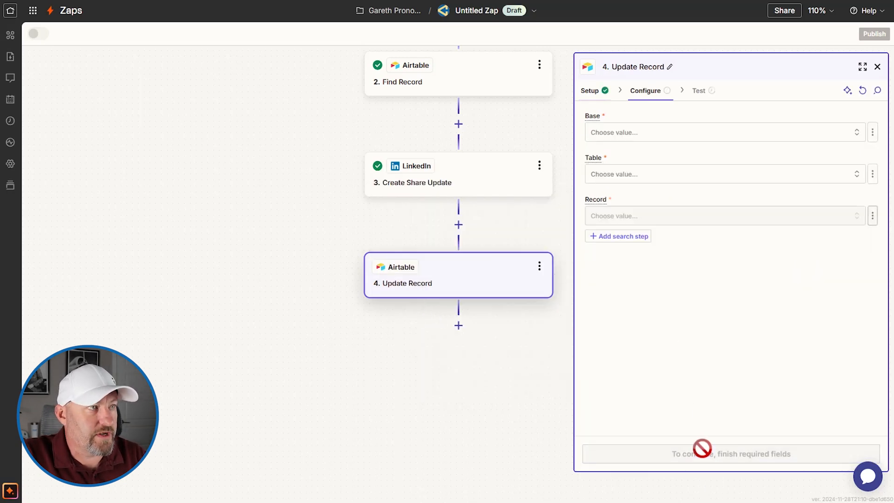
Set the Update Record step's base to Social Media Automation and its table to Social Media Posts.
left_click(639, 135)
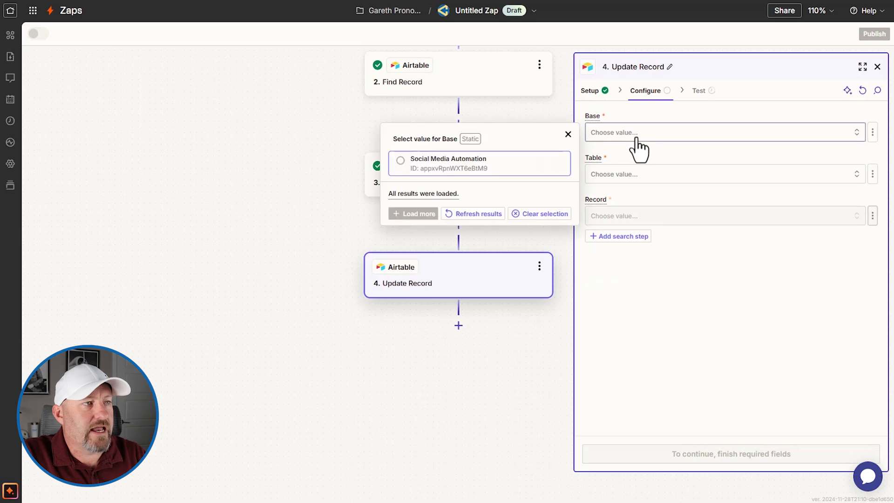
left_click(434, 170)
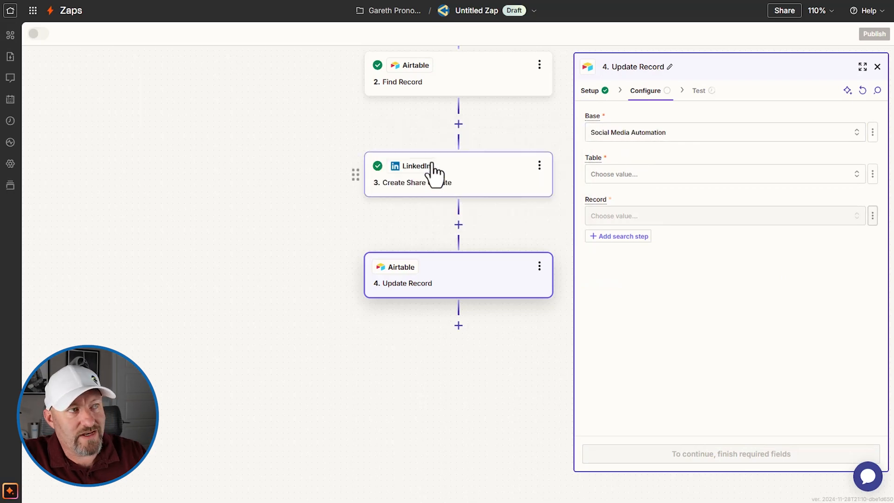
left_click(669, 175)
left_click(445, 205)
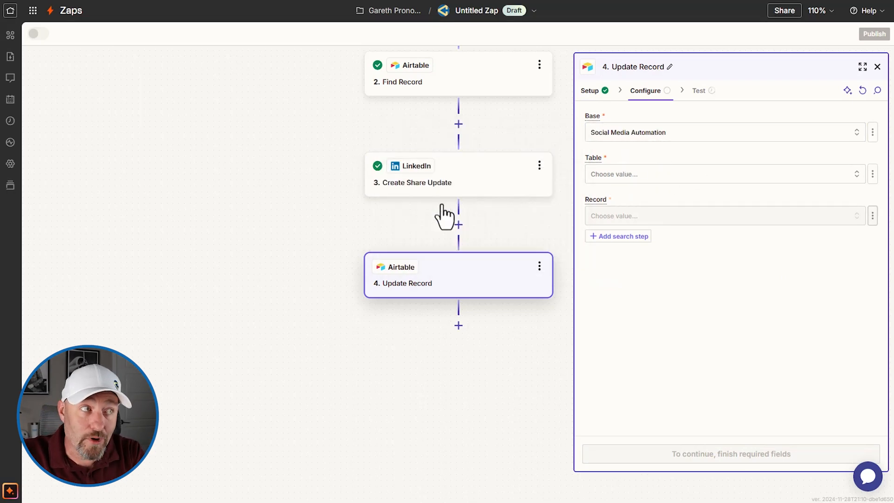
Switch the Update Record step's Record field to a custom value and map it to Catch Hook's Querystring Record ID.
left_click(660, 224)
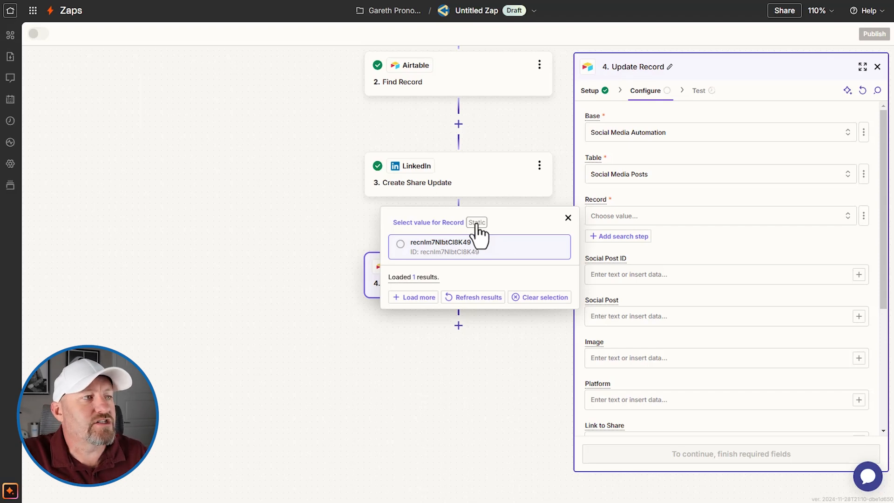
left_click(715, 237)
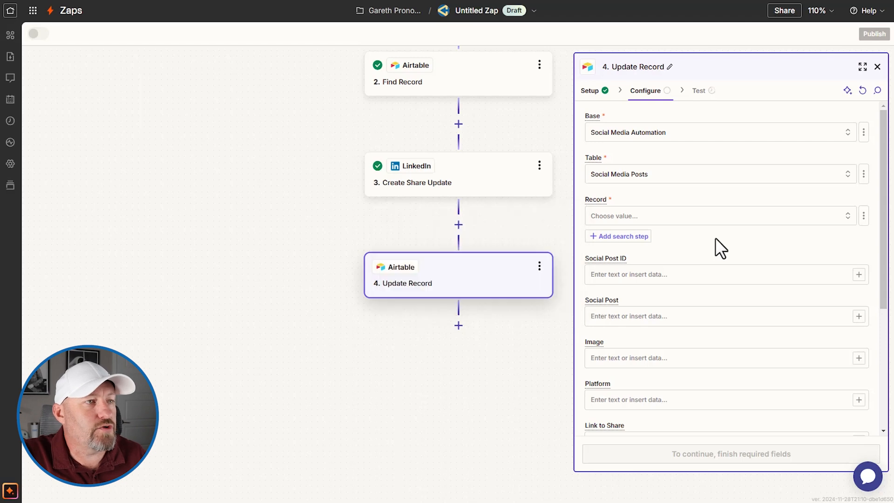
left_click(864, 216)
left_click(839, 279)
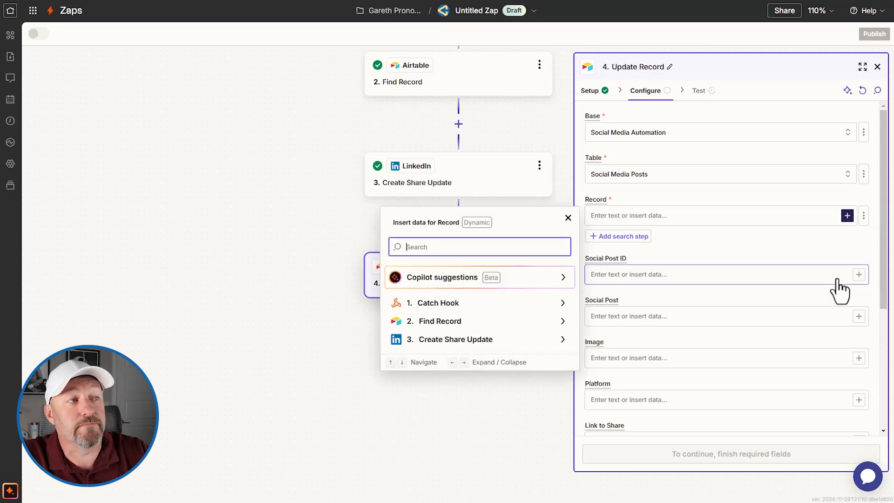
left_click(444, 324)
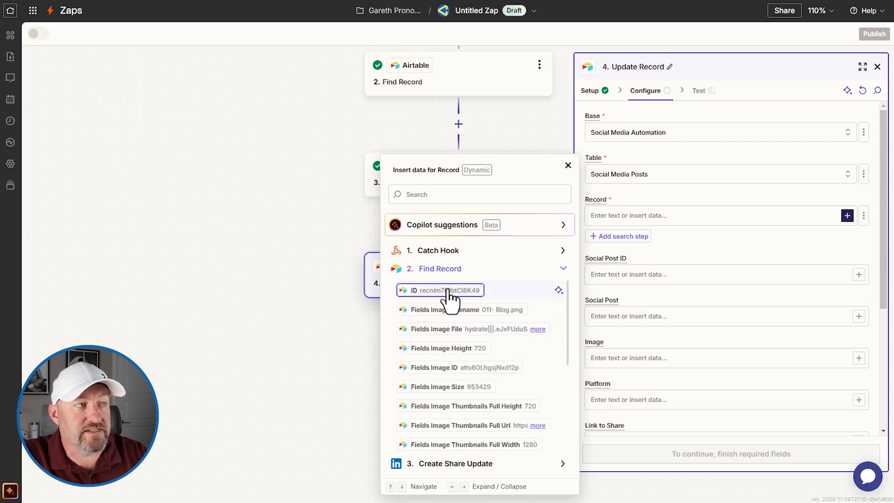
left_click(440, 251)
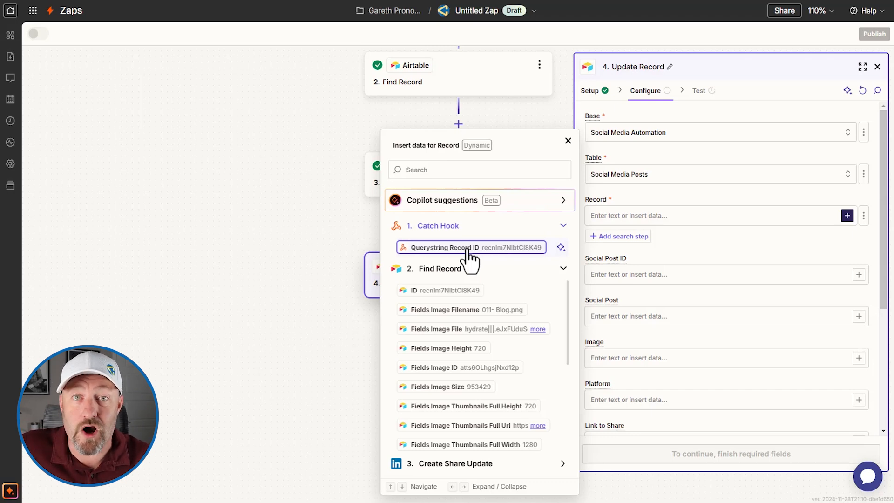
left_click(468, 248)
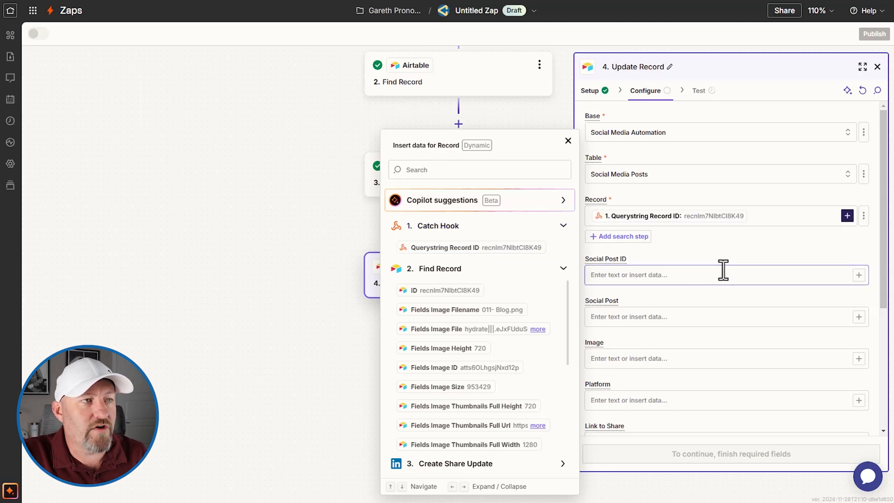
Map the Update Record step's Post URL field to the Url value from Create Share Update.
scroll(723, 242, "down", 5)
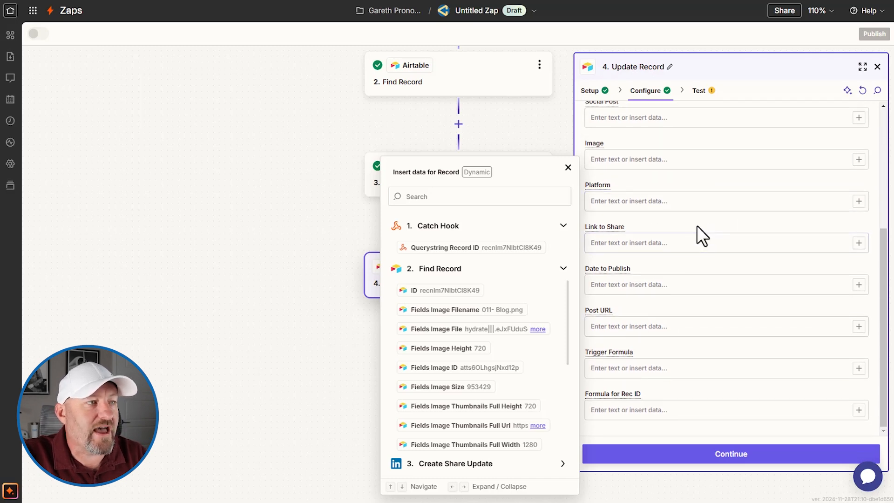
key("Escape")
left_click(609, 326)
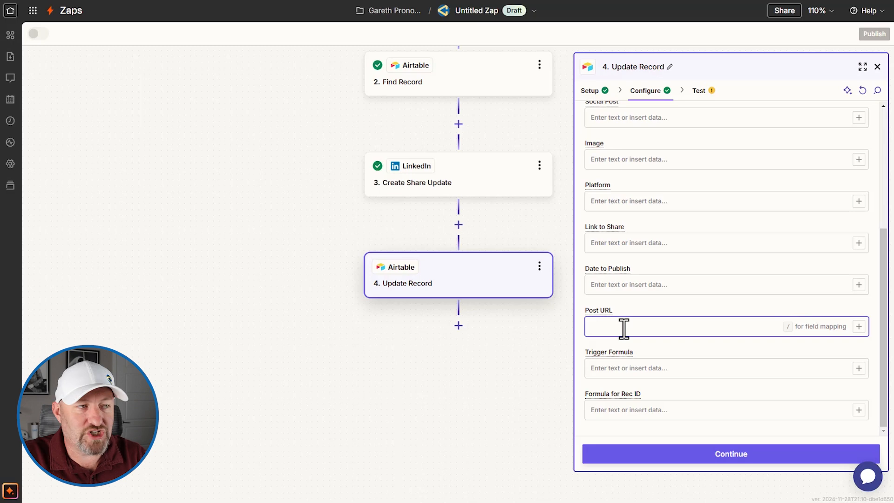
left_click(860, 326)
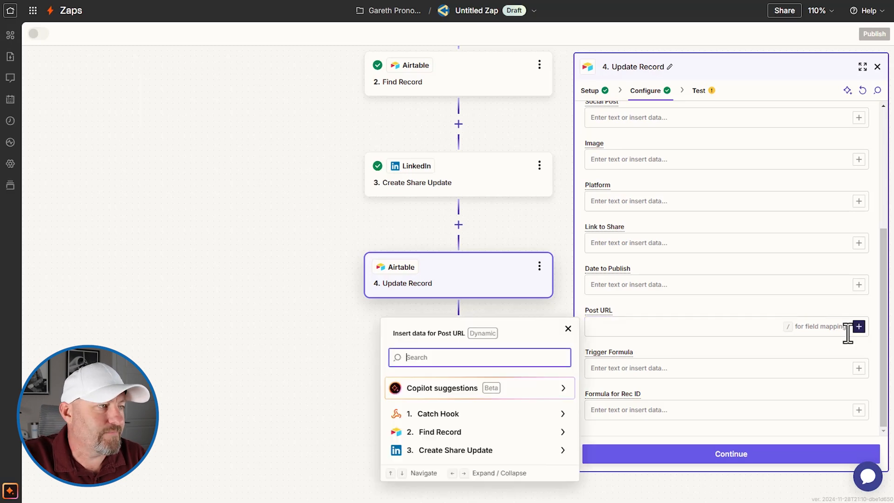
left_click(424, 450)
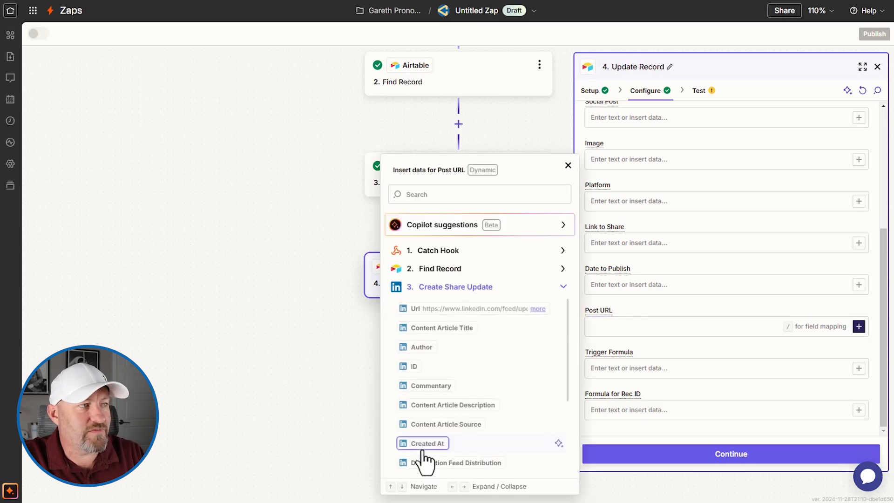
left_click(436, 311)
left_click(692, 306)
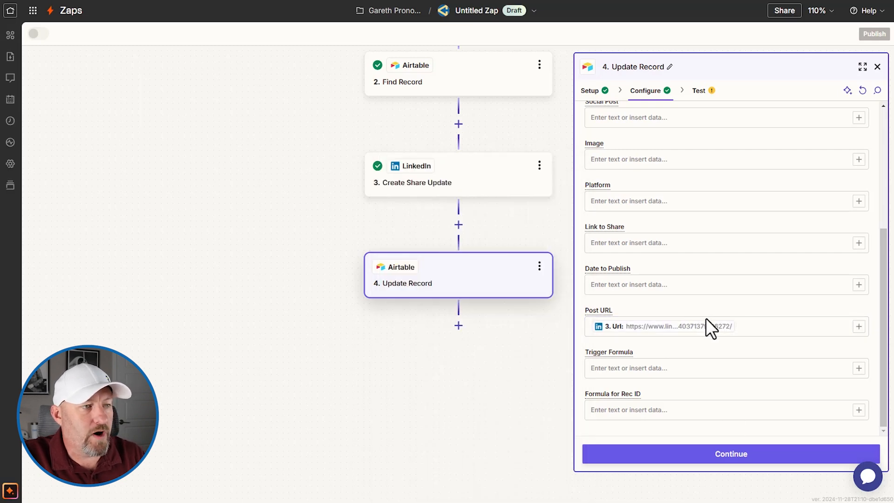
Continue to the Update Record test and run it, then check the record's Post URL in the Airtable Social Media Posts table.
left_click(721, 457)
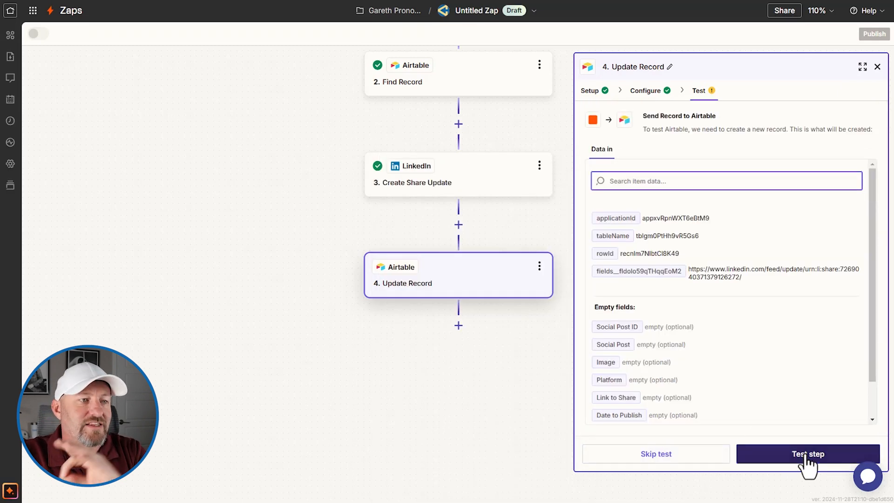
left_click(807, 457)
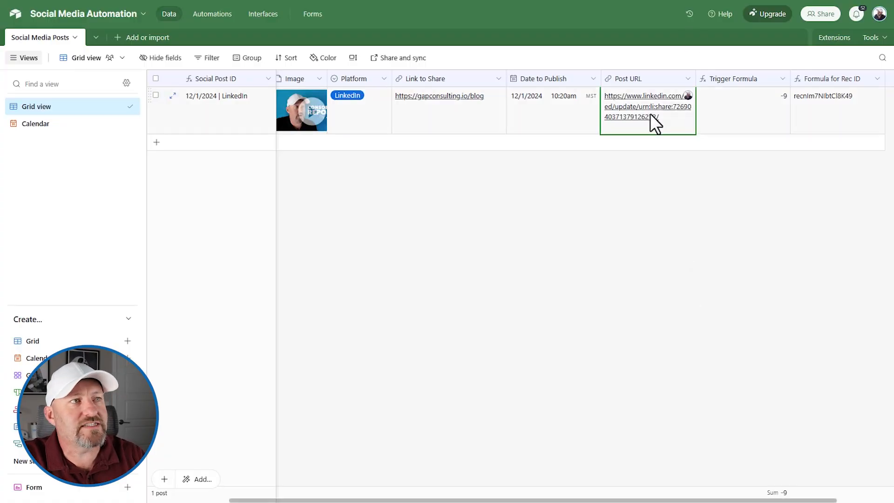
left_click(636, 117)
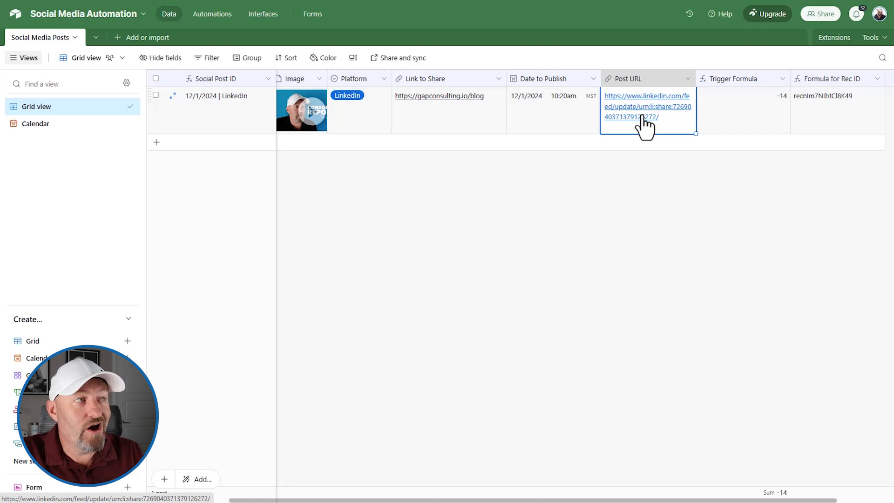
left_click(371, 124)
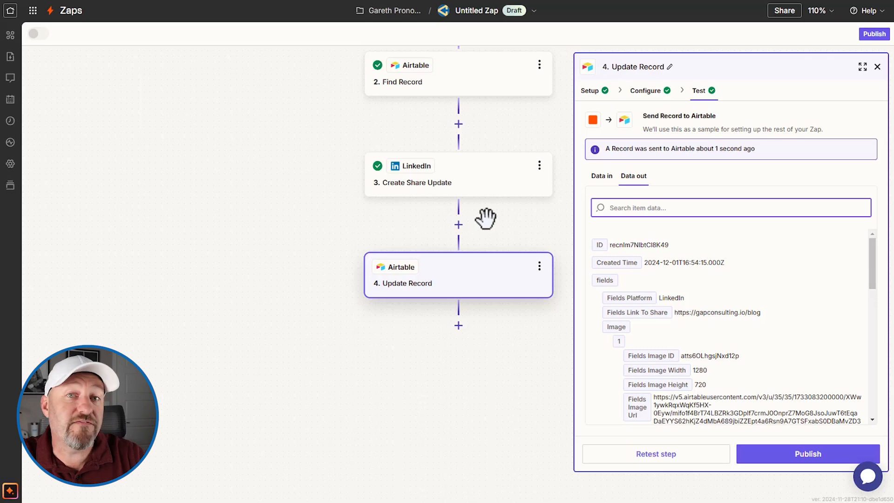
Switch back to the Zap and review the setup of the Create Share Update and Update Record steps.
left_click(481, 181)
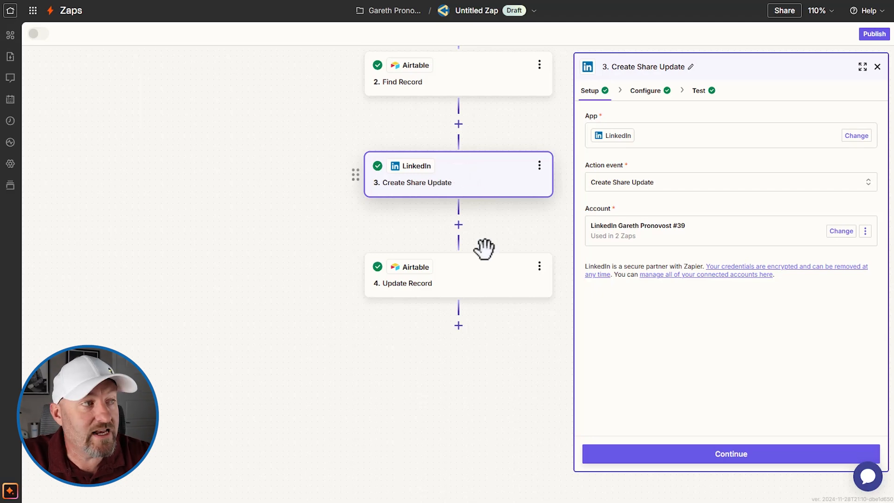
left_click(454, 284)
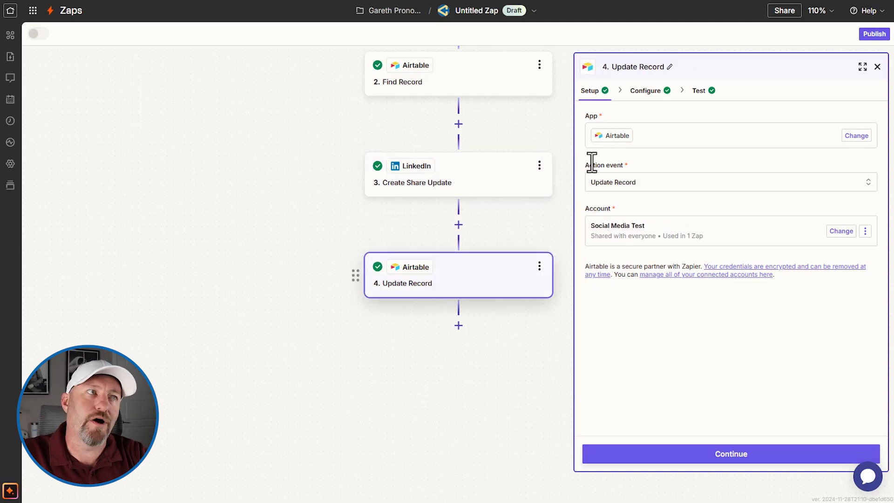